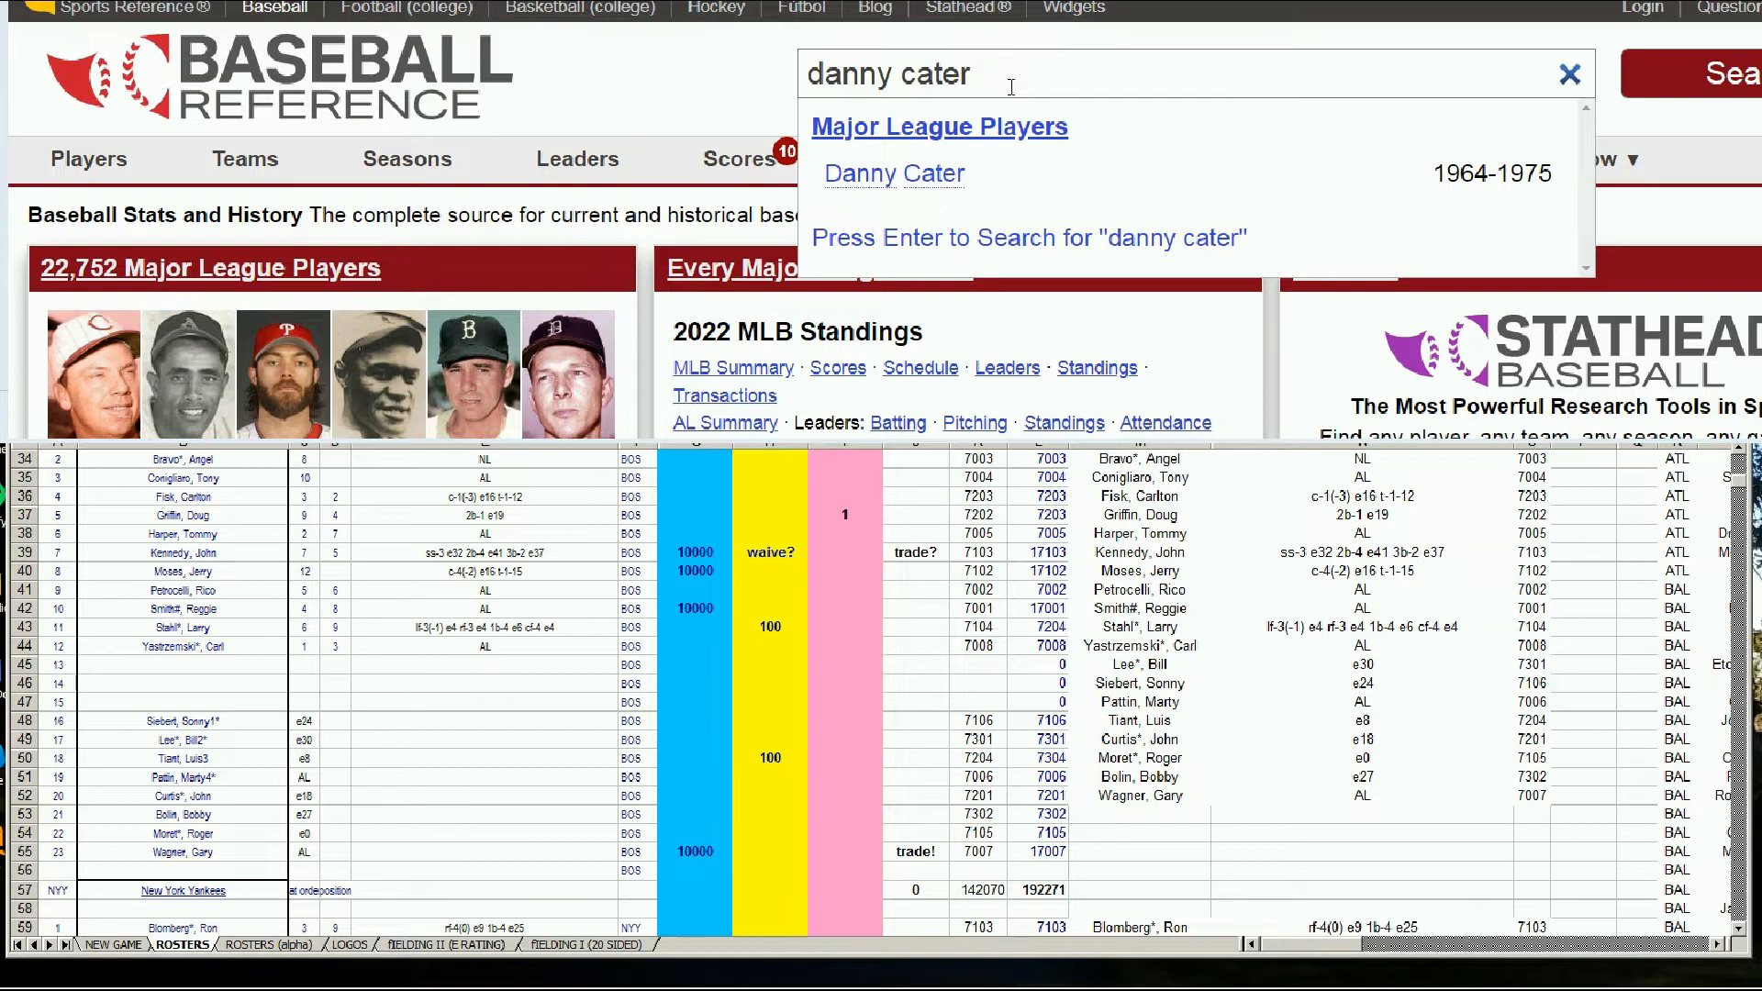
# - Open Danny Cater's player page and examine his standard batting table, especially the teams and playing time for 1971 to 1973
pyautogui.click(927, 174)
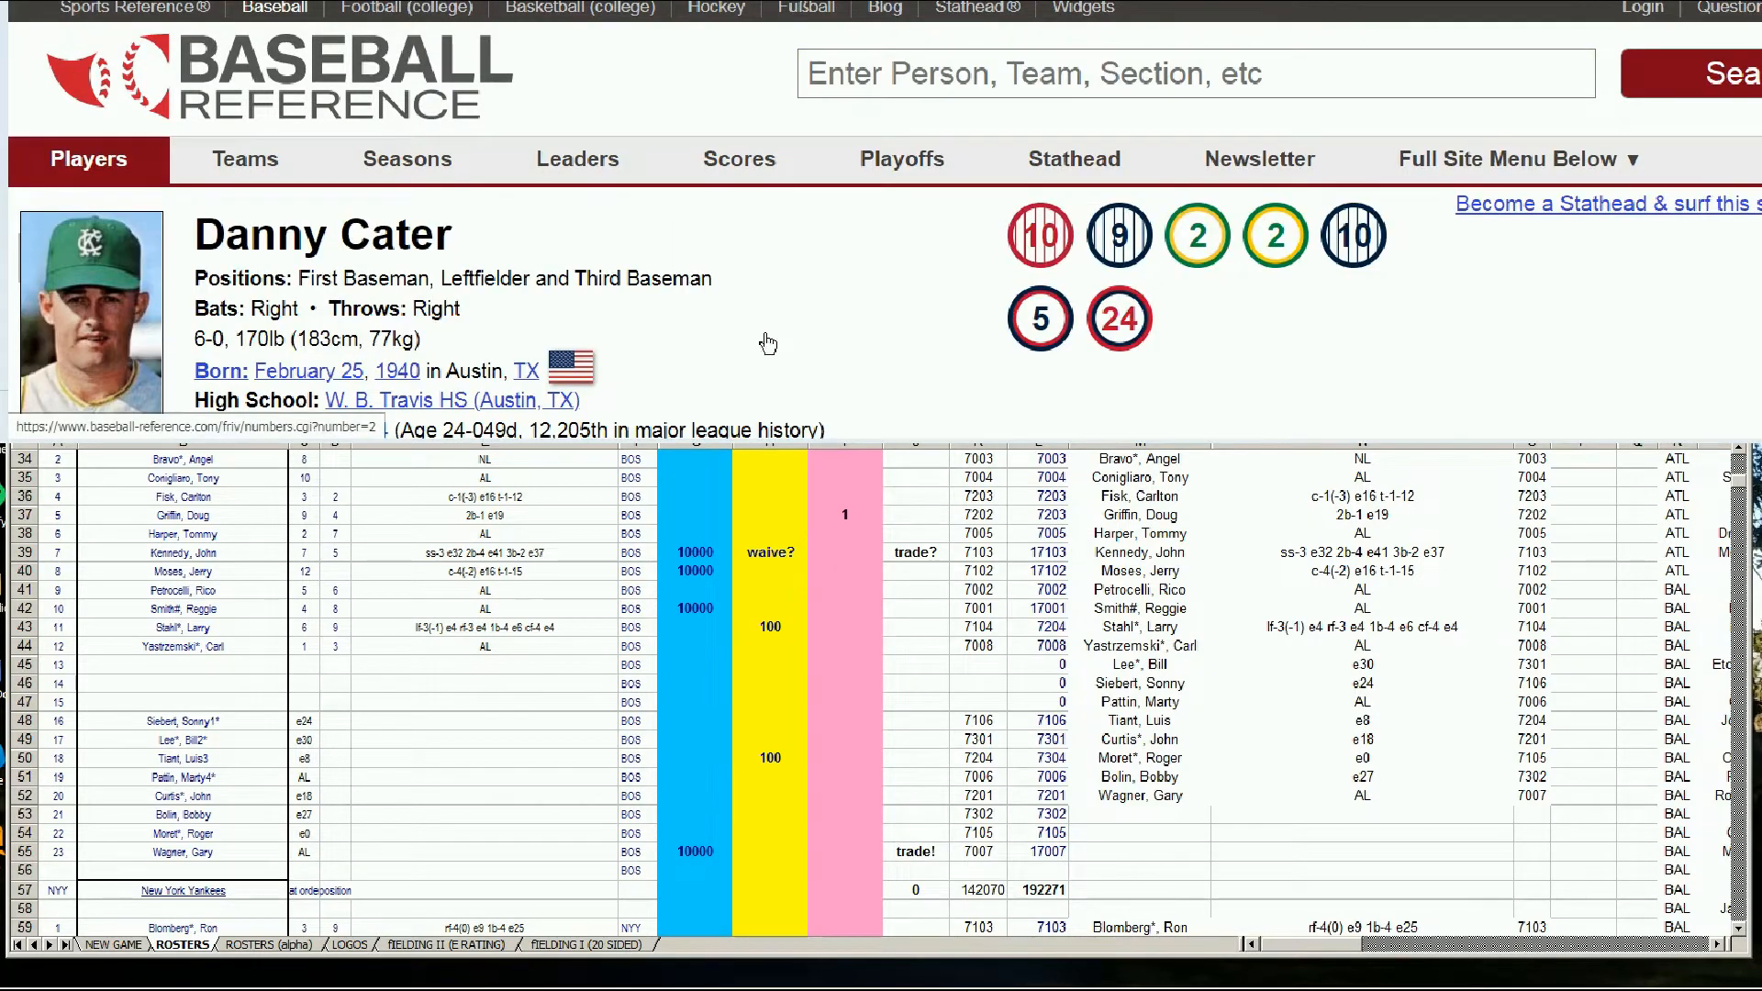
pyautogui.scroll(-2, 1212, 282)
pyautogui.scroll(-6, 1212, 282)
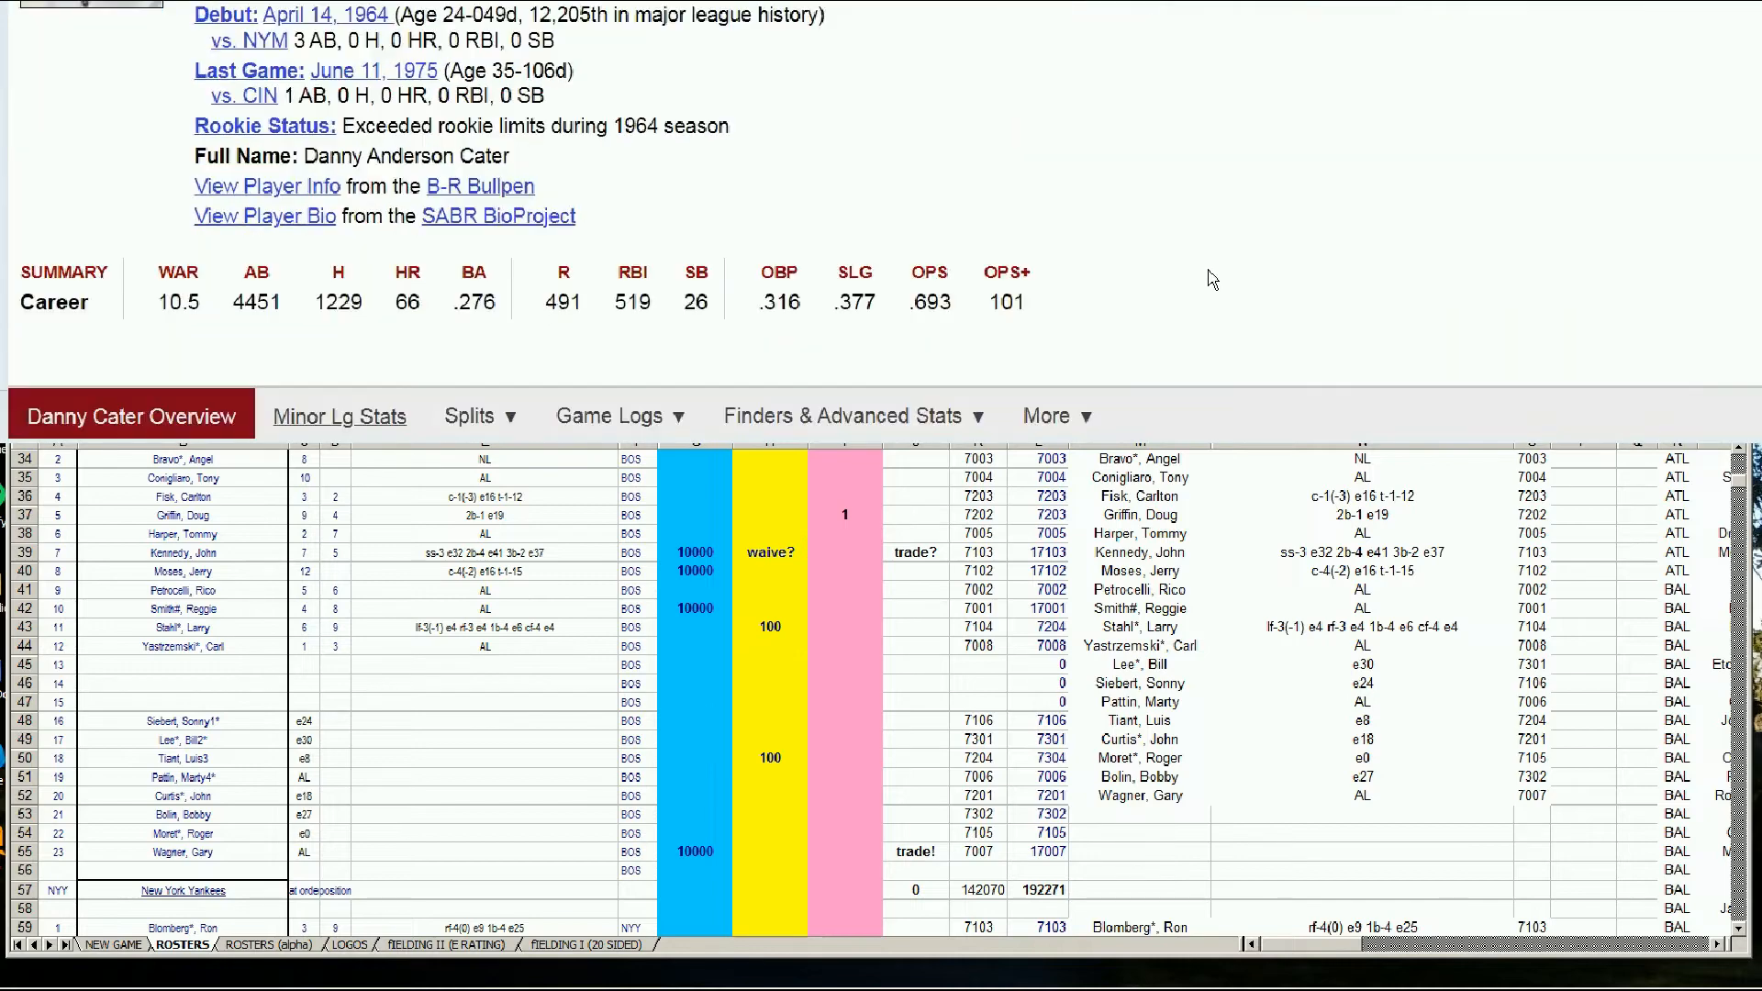
pyautogui.scroll(-2, 1212, 277)
pyautogui.click(1209, 277)
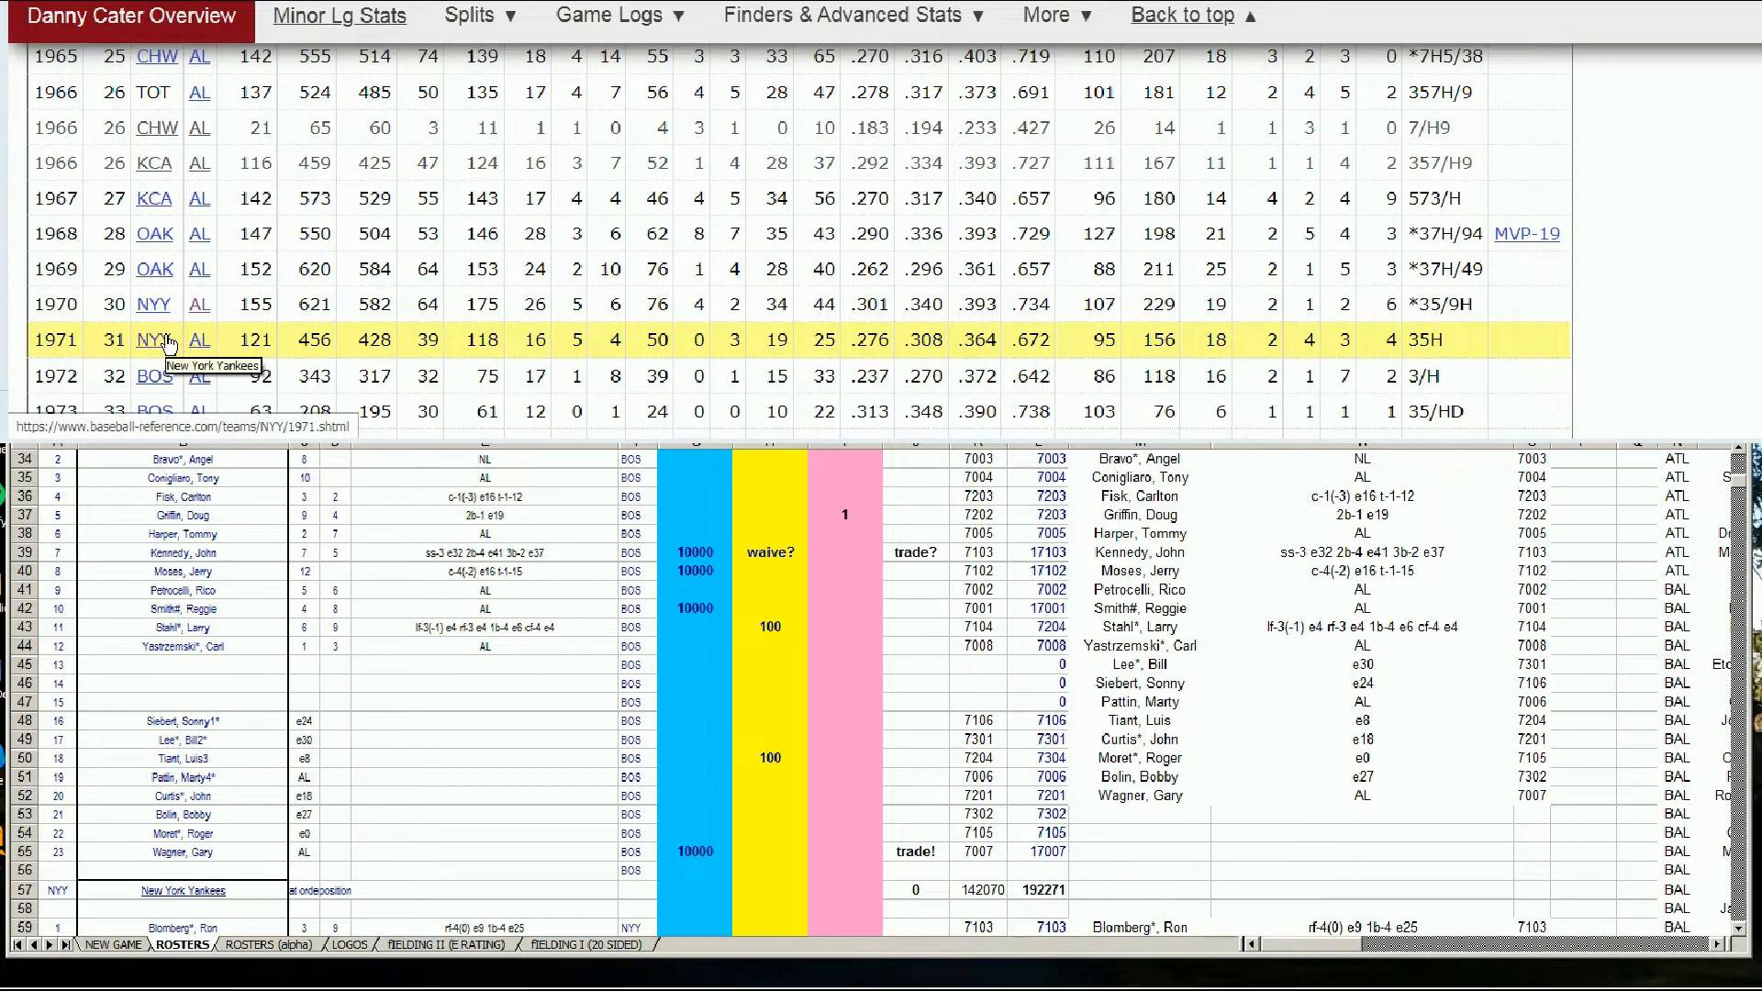
pyautogui.scroll(-1, 168, 342)
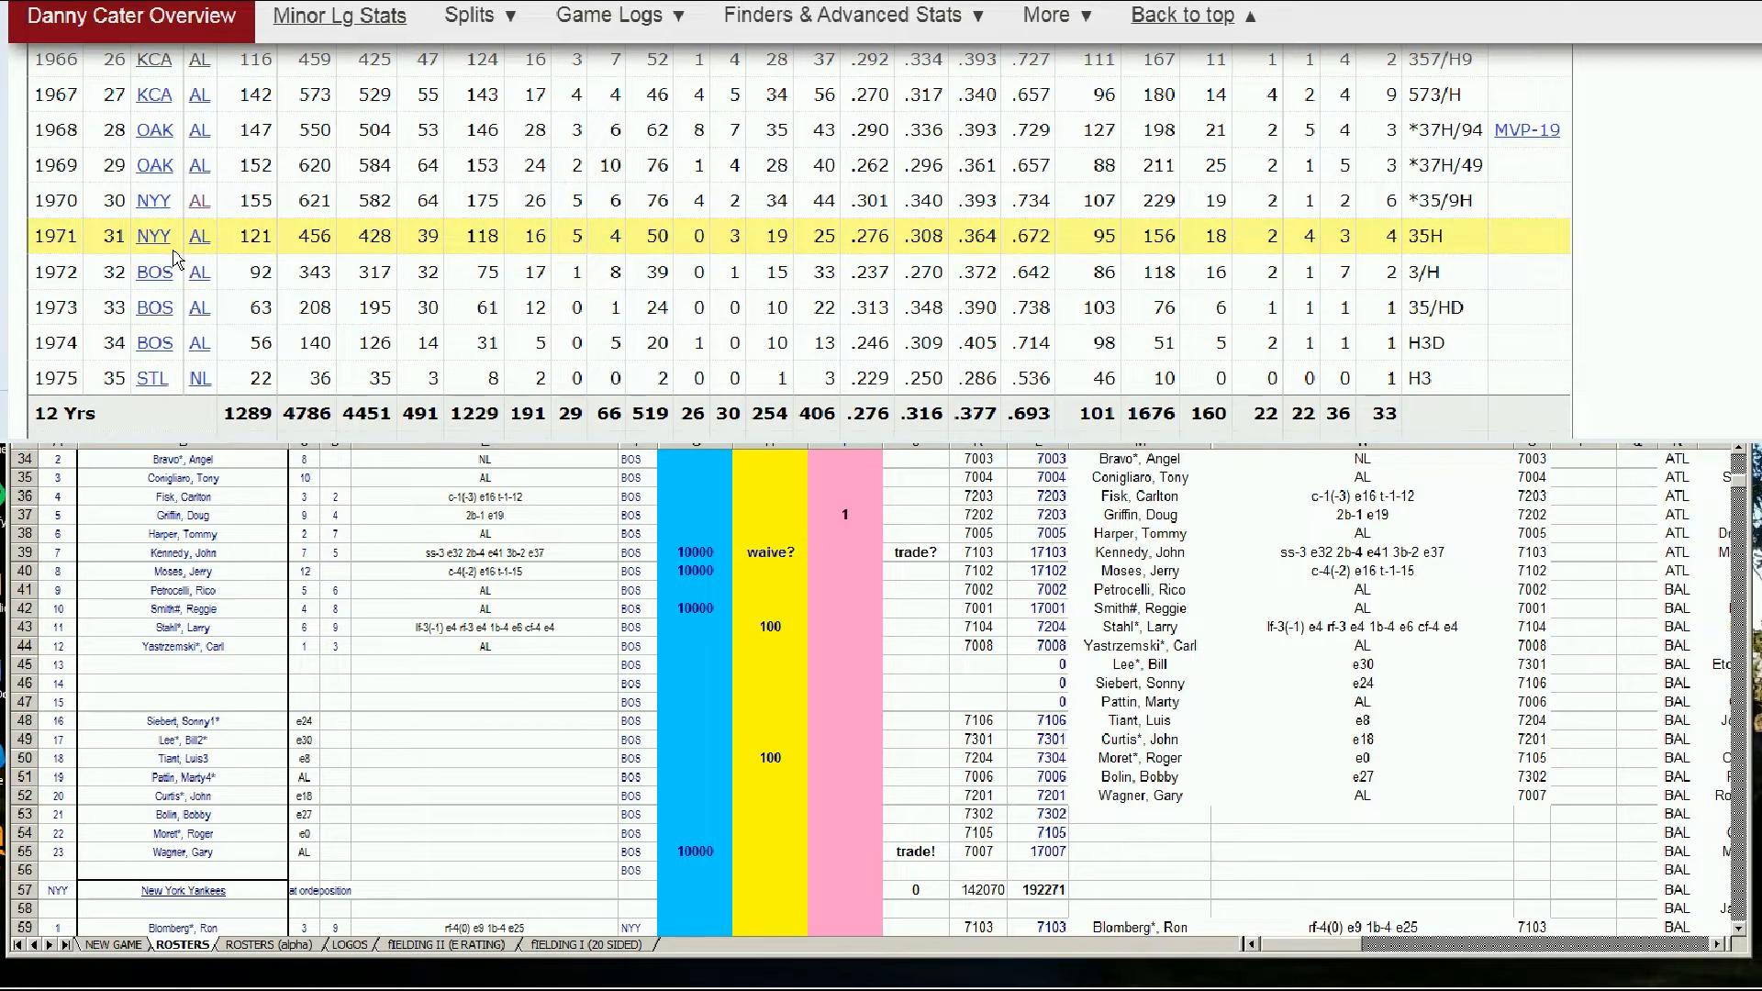
# - In the Excel roster's New York Yankees section, enter 10000 in blue column G for Danny Cater and clear the notes in J60:J64
pyautogui.click(304, 442)
pyautogui.scroll(-8, 402, 530)
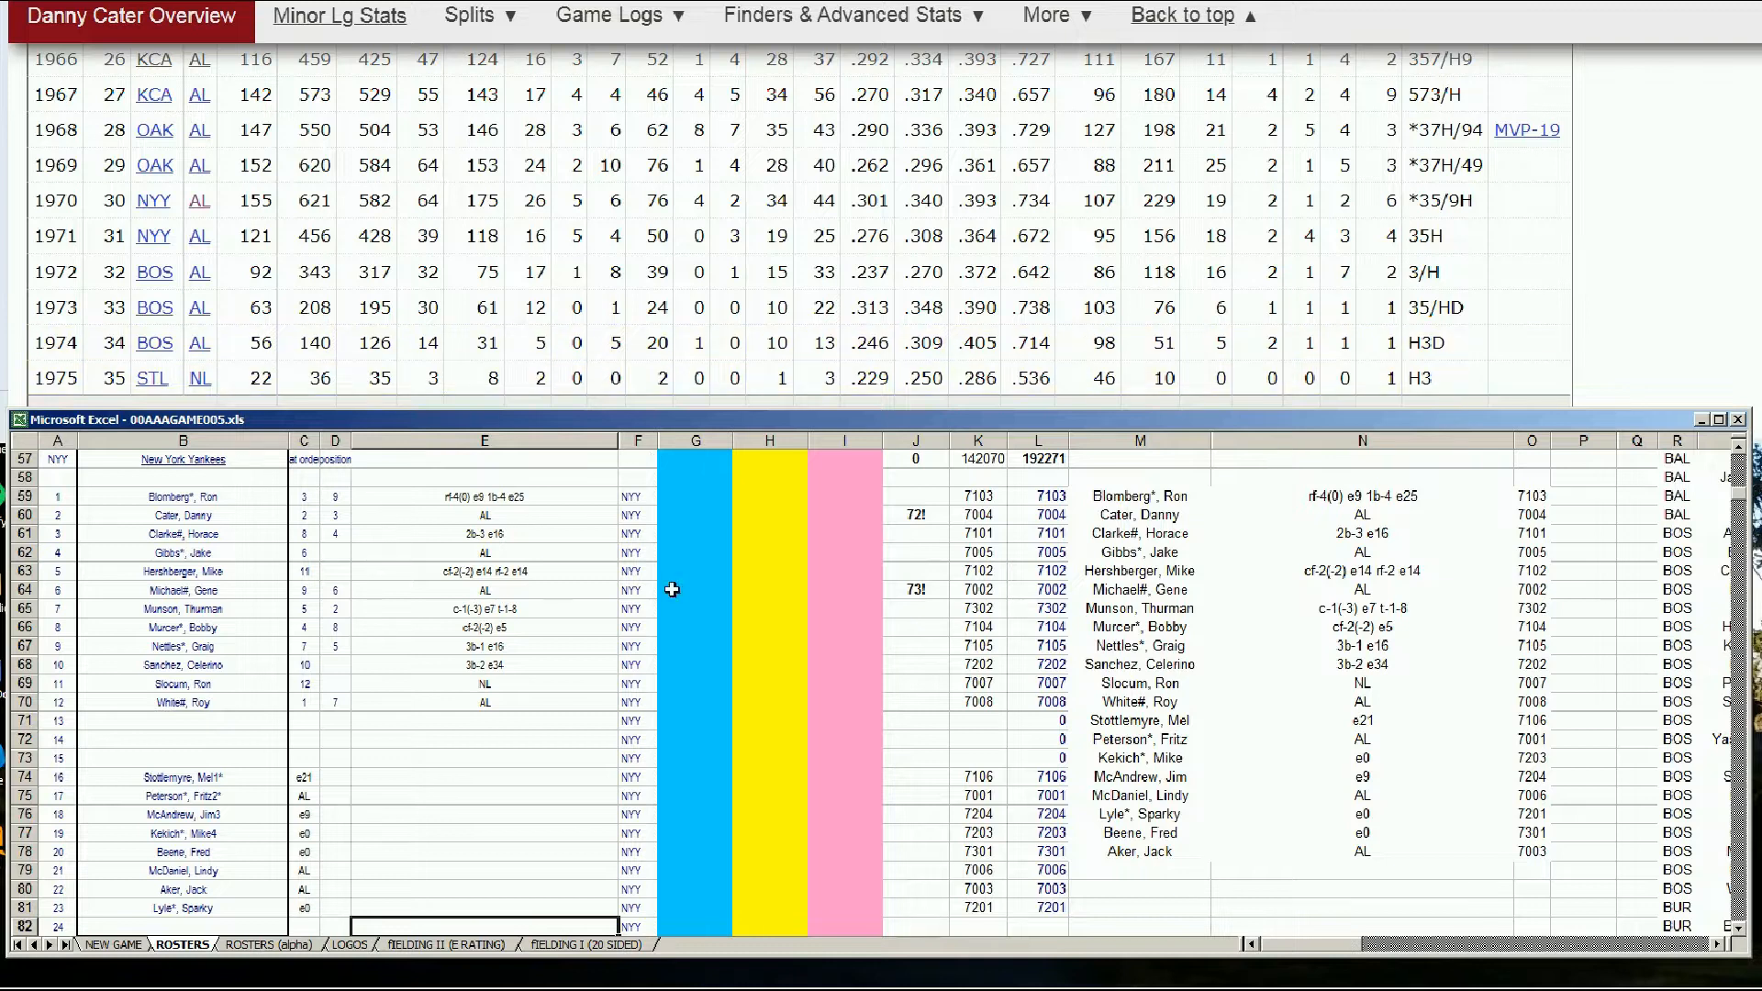
pyautogui.click(695, 517)
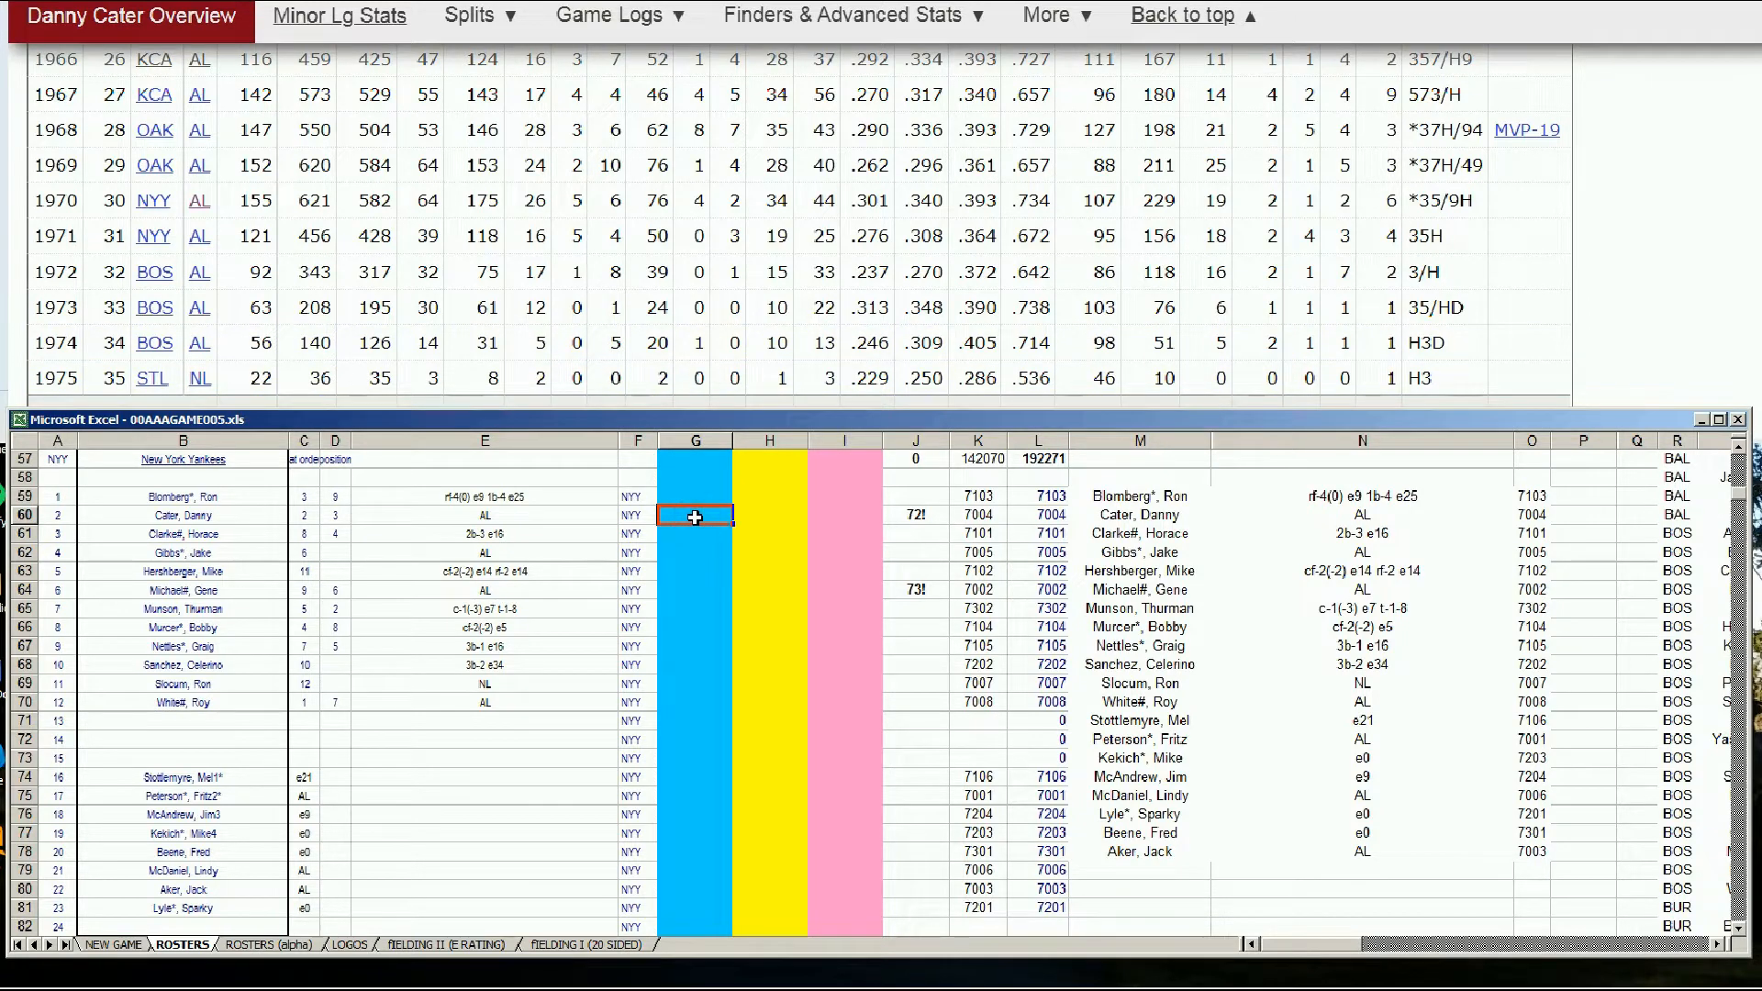
pyautogui.write('10000')
pyautogui.moveTo(916, 514); pyautogui.dragTo(932, 594)
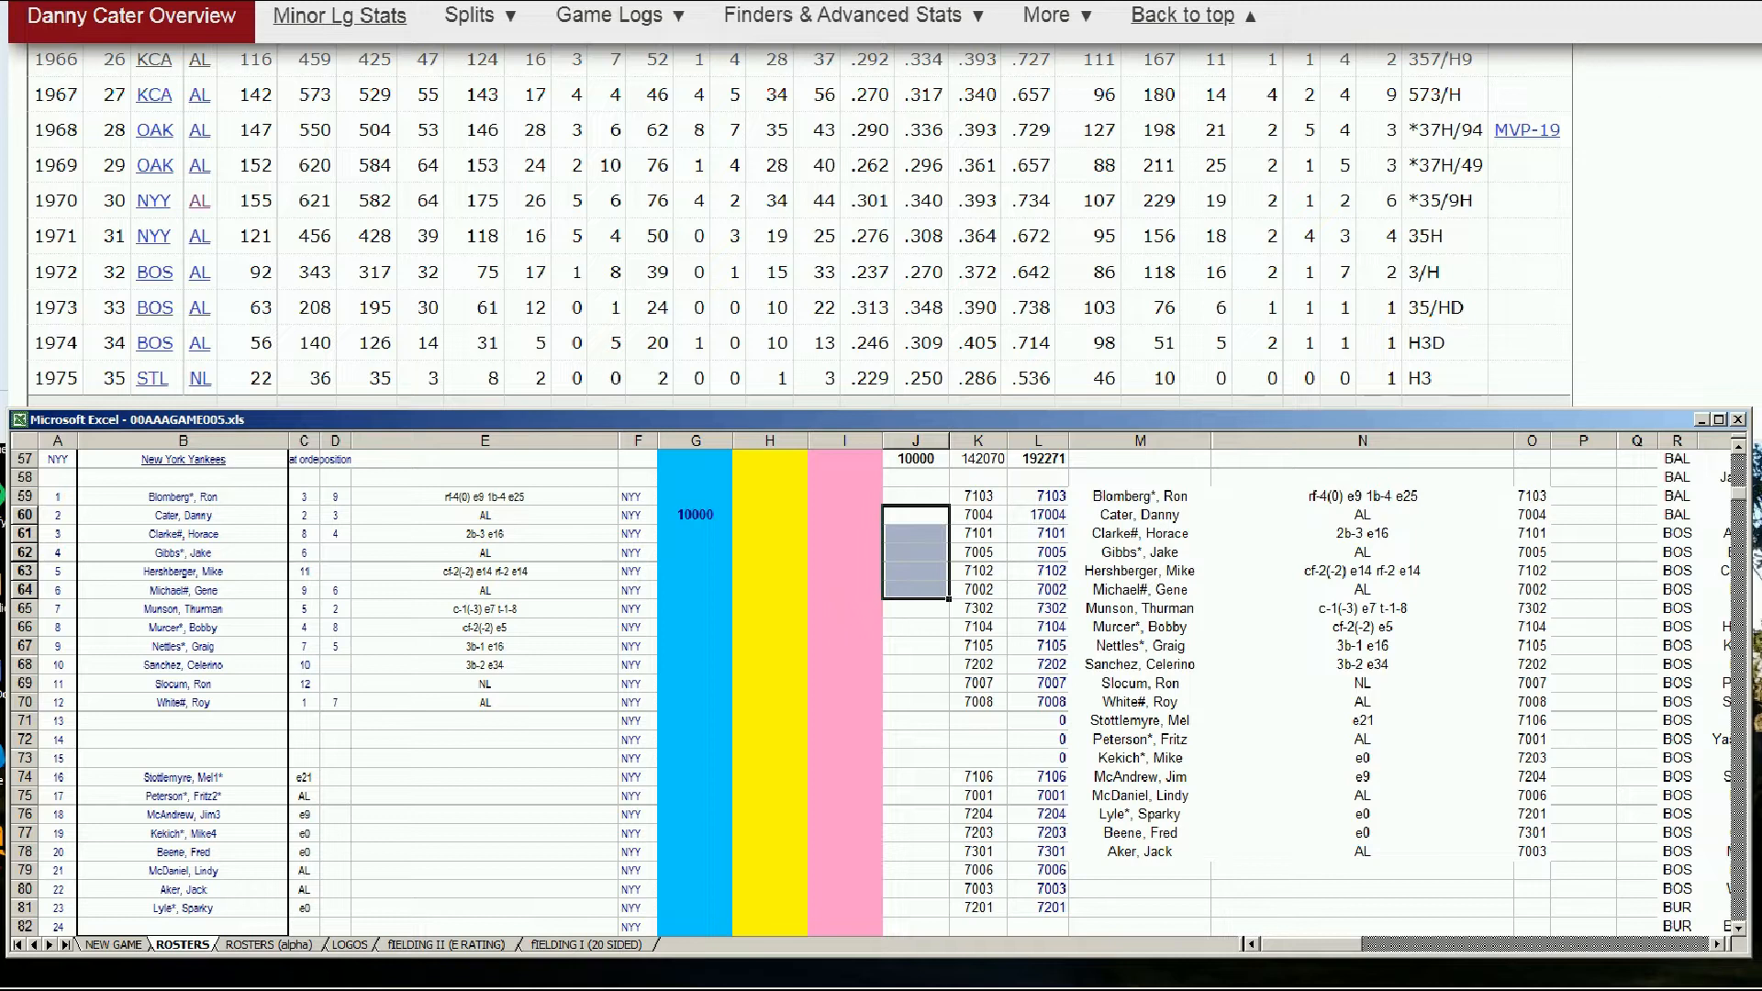
# - Look up Jake Gibbs on Baseball Reference and examine his season-by-season standard batting table through 1971
pyautogui.click(1183, 16)
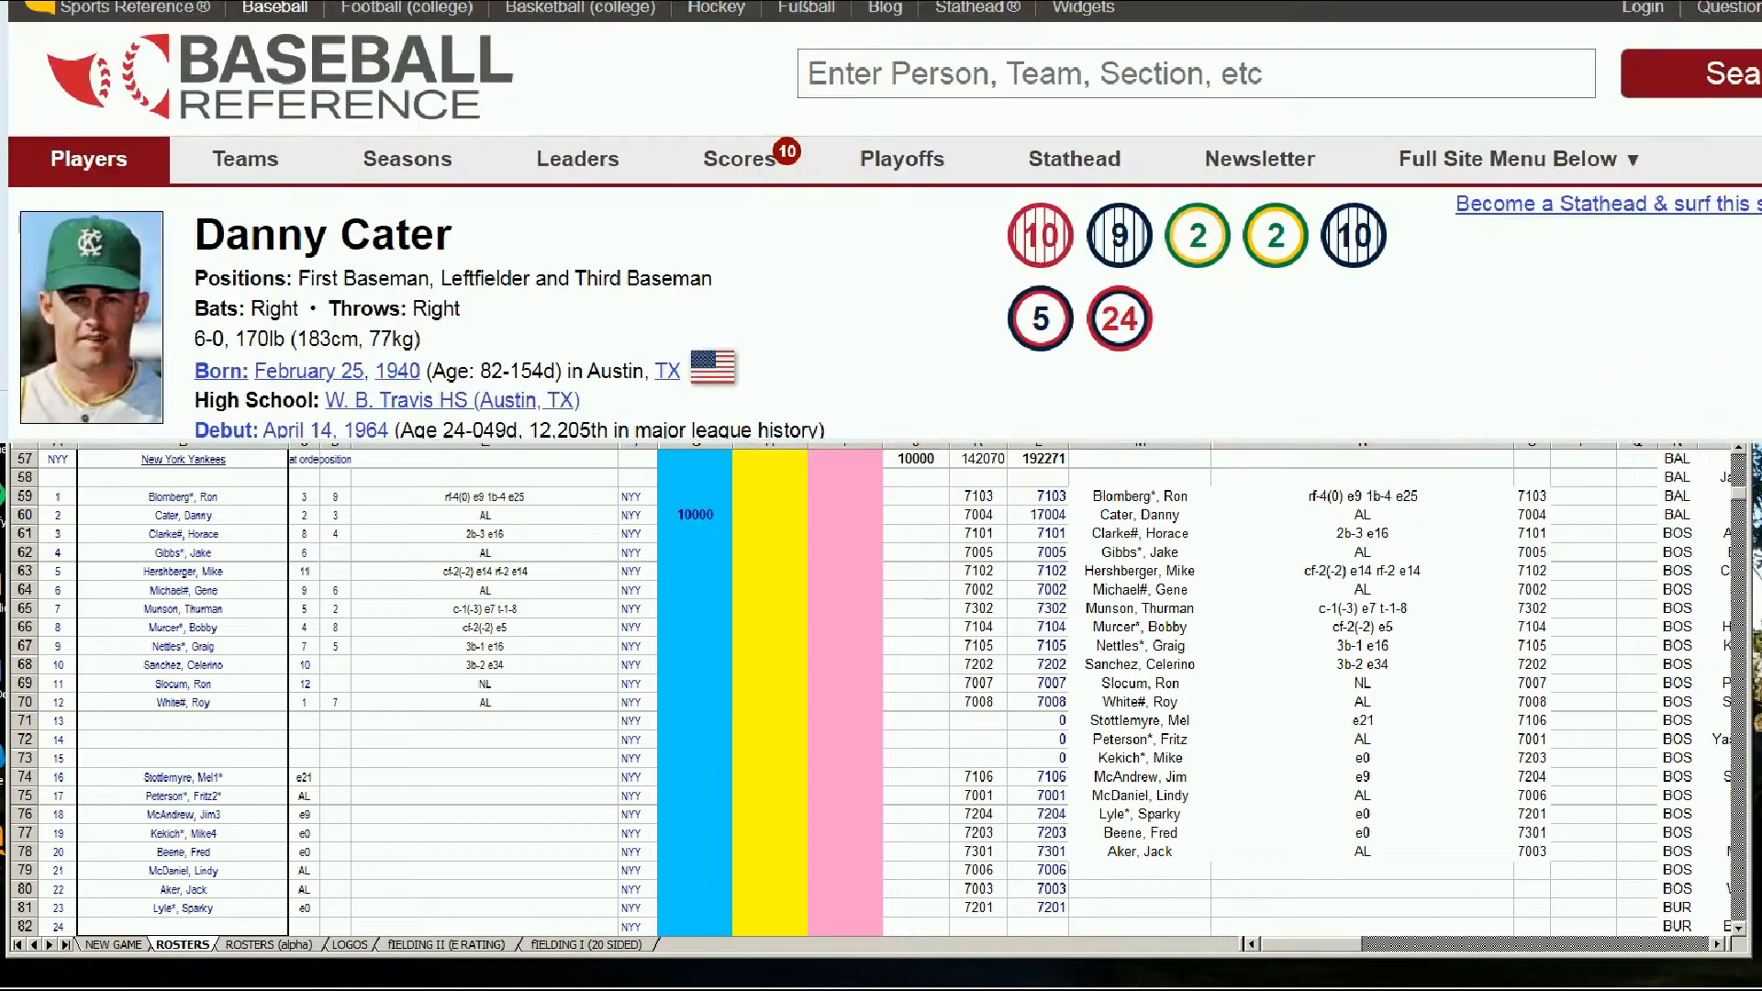
pyautogui.click(1314, 64)
pyautogui.write('jake g')
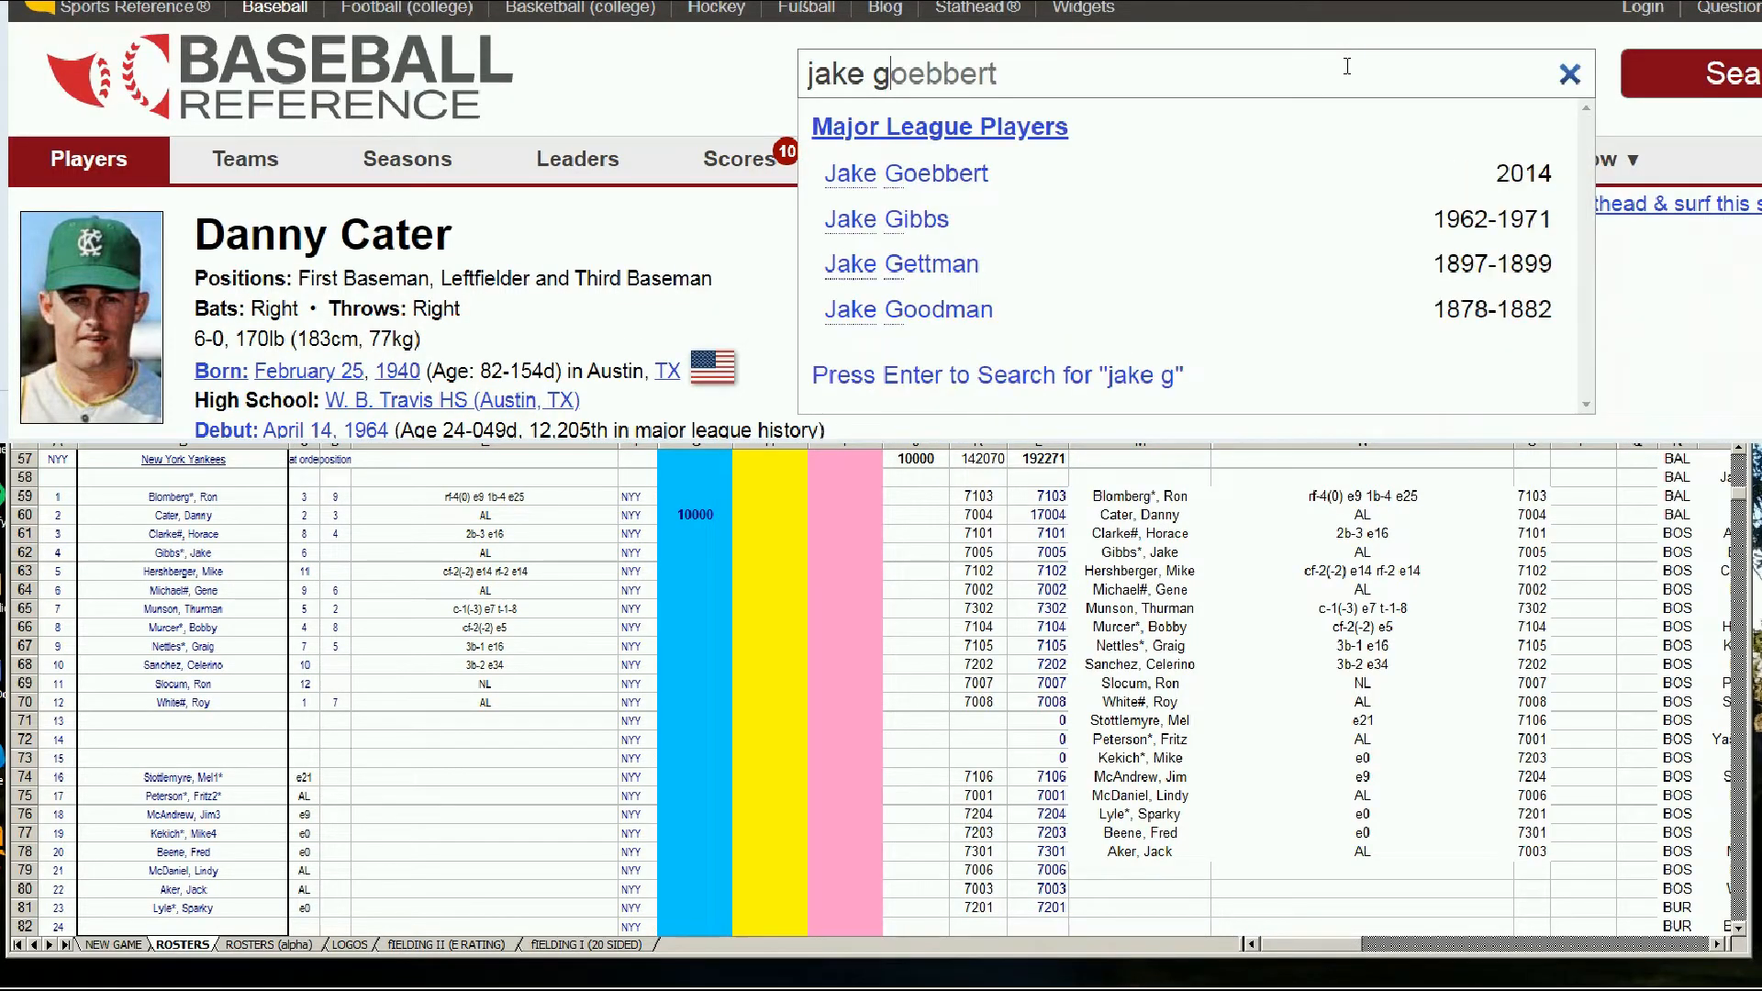
pyautogui.write('ibbs')
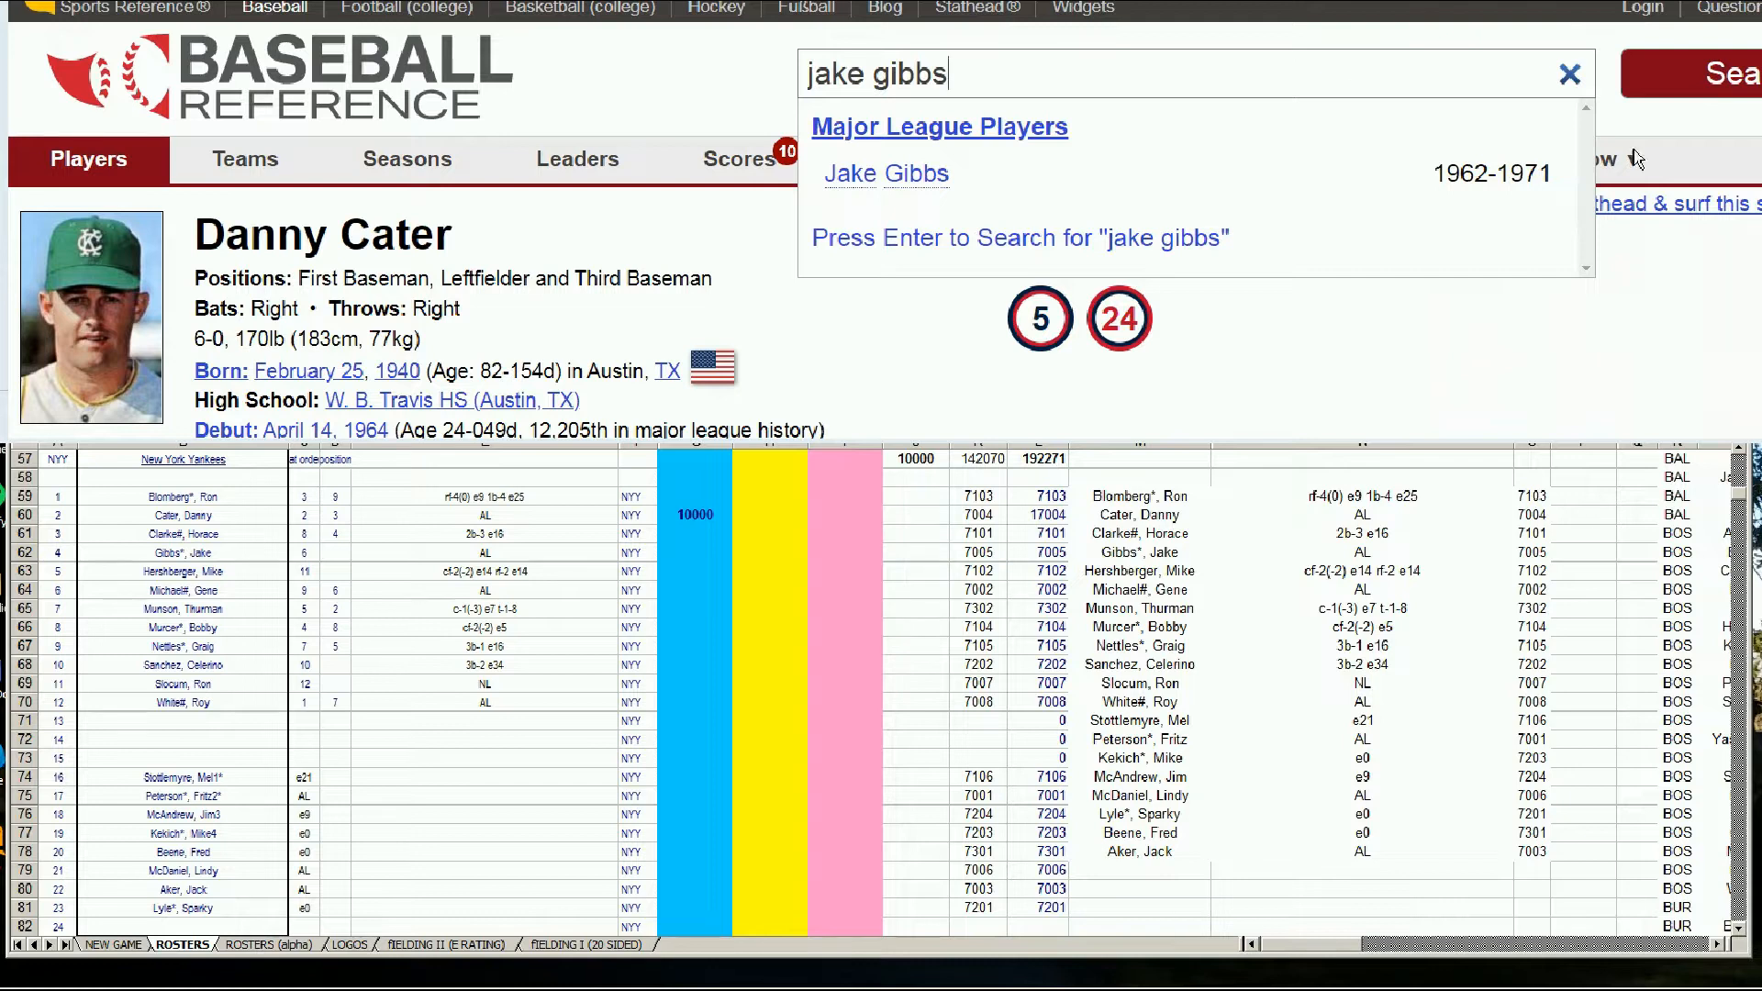
pyautogui.click(929, 175)
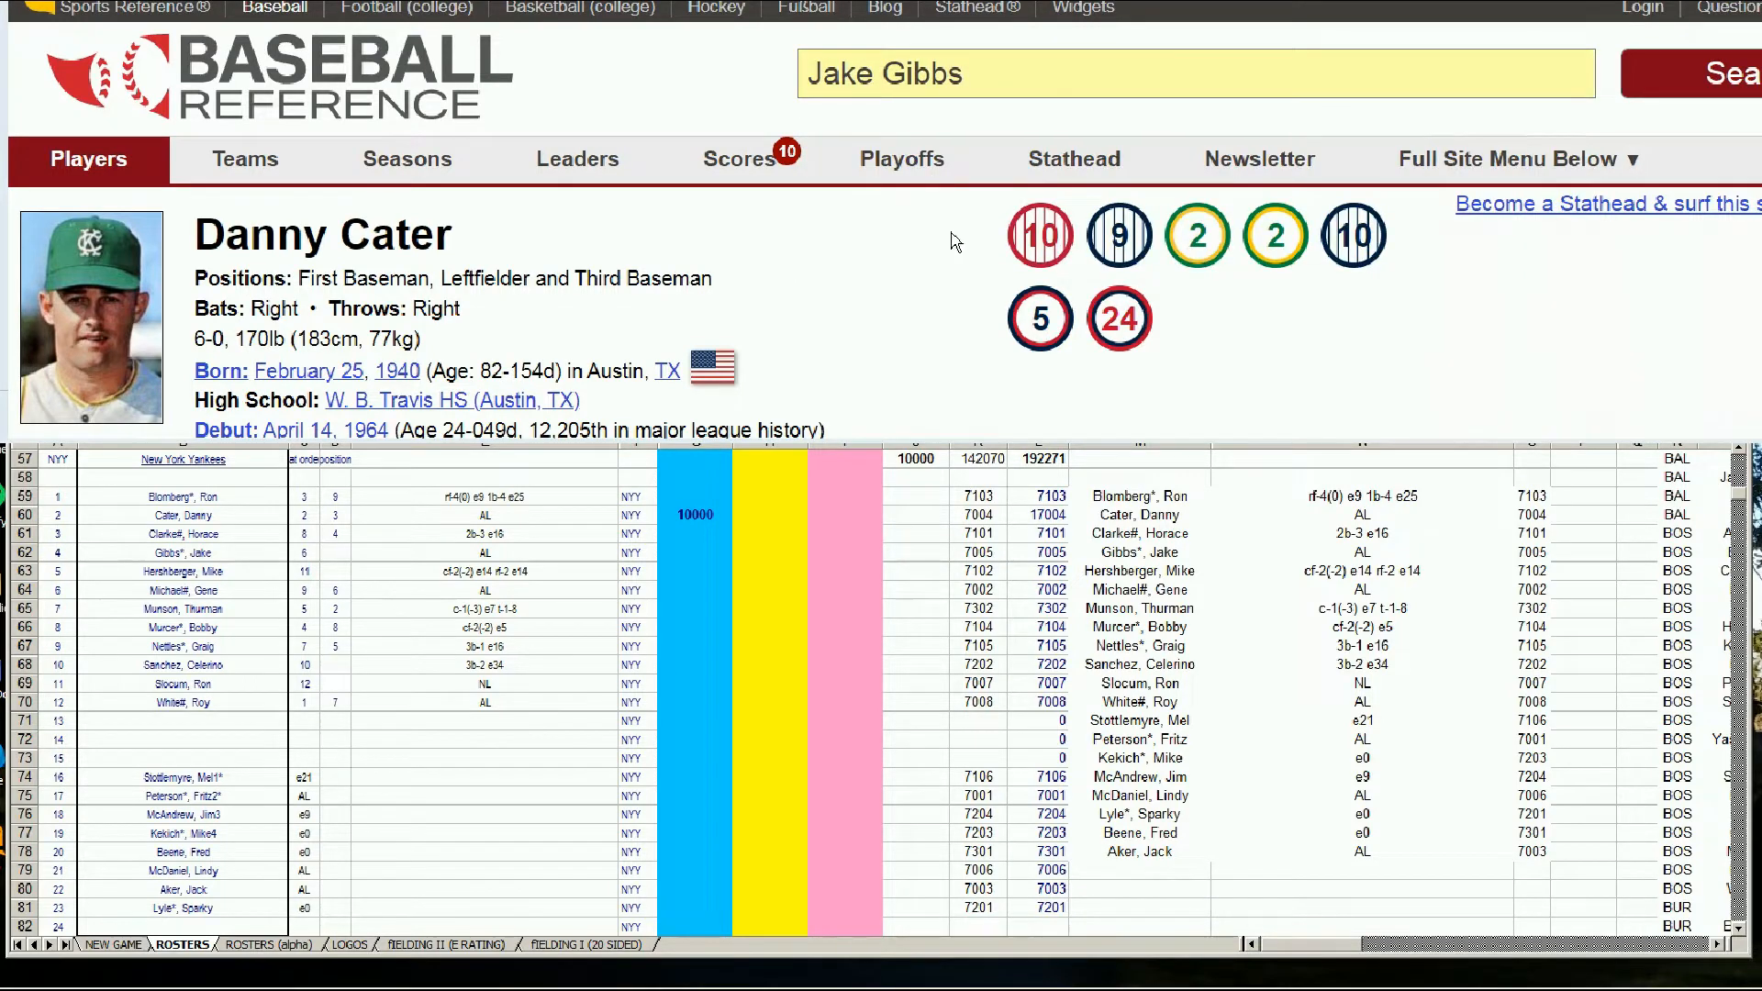
pyautogui.scroll(-10, 1099, 308)
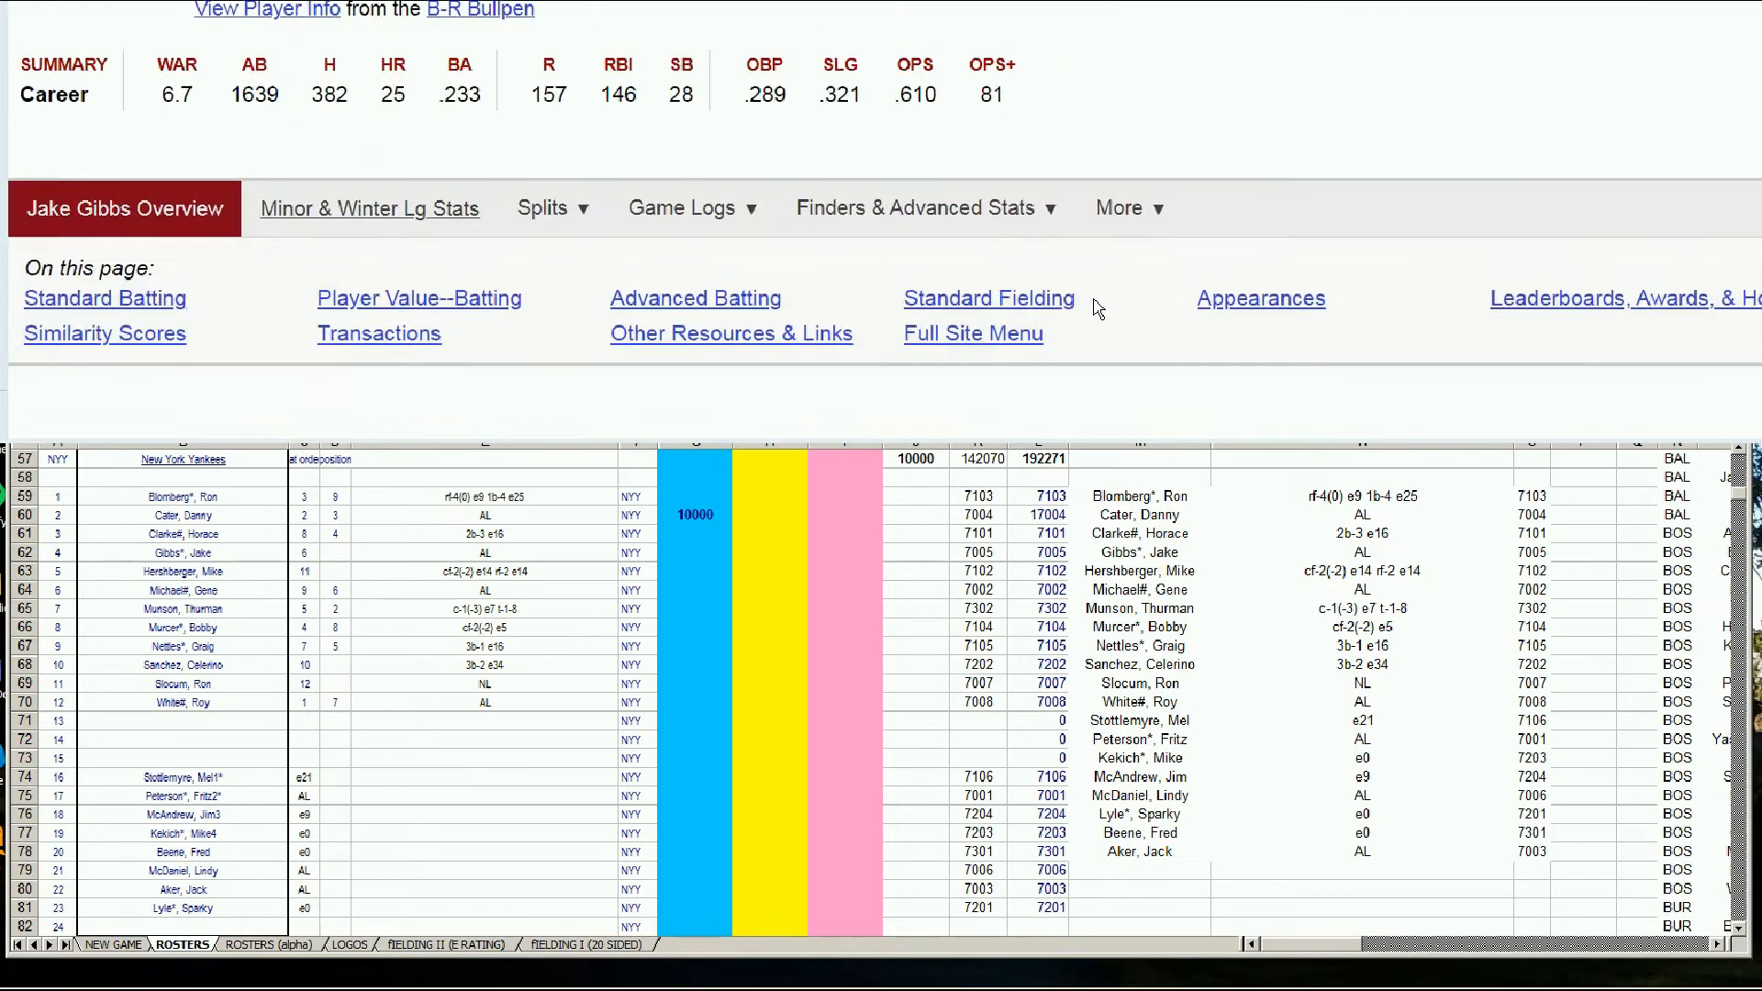
pyautogui.scroll(-2, 1099, 309)
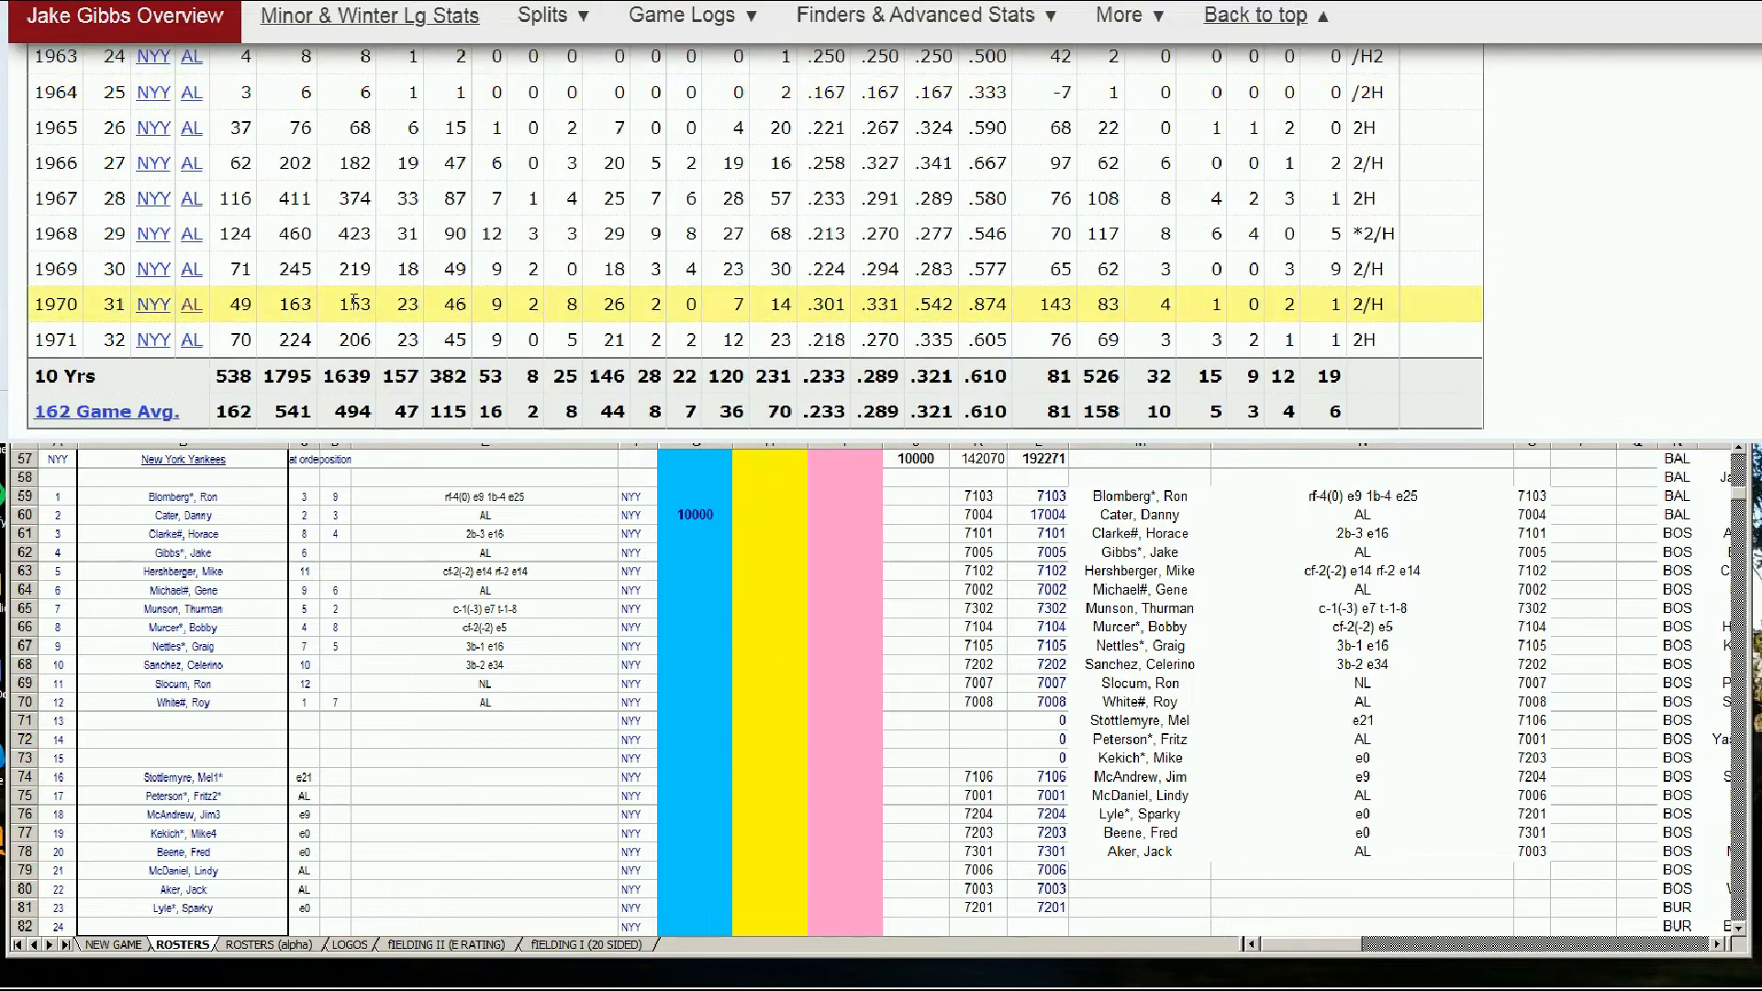
pyautogui.scroll(1, 374, 297)
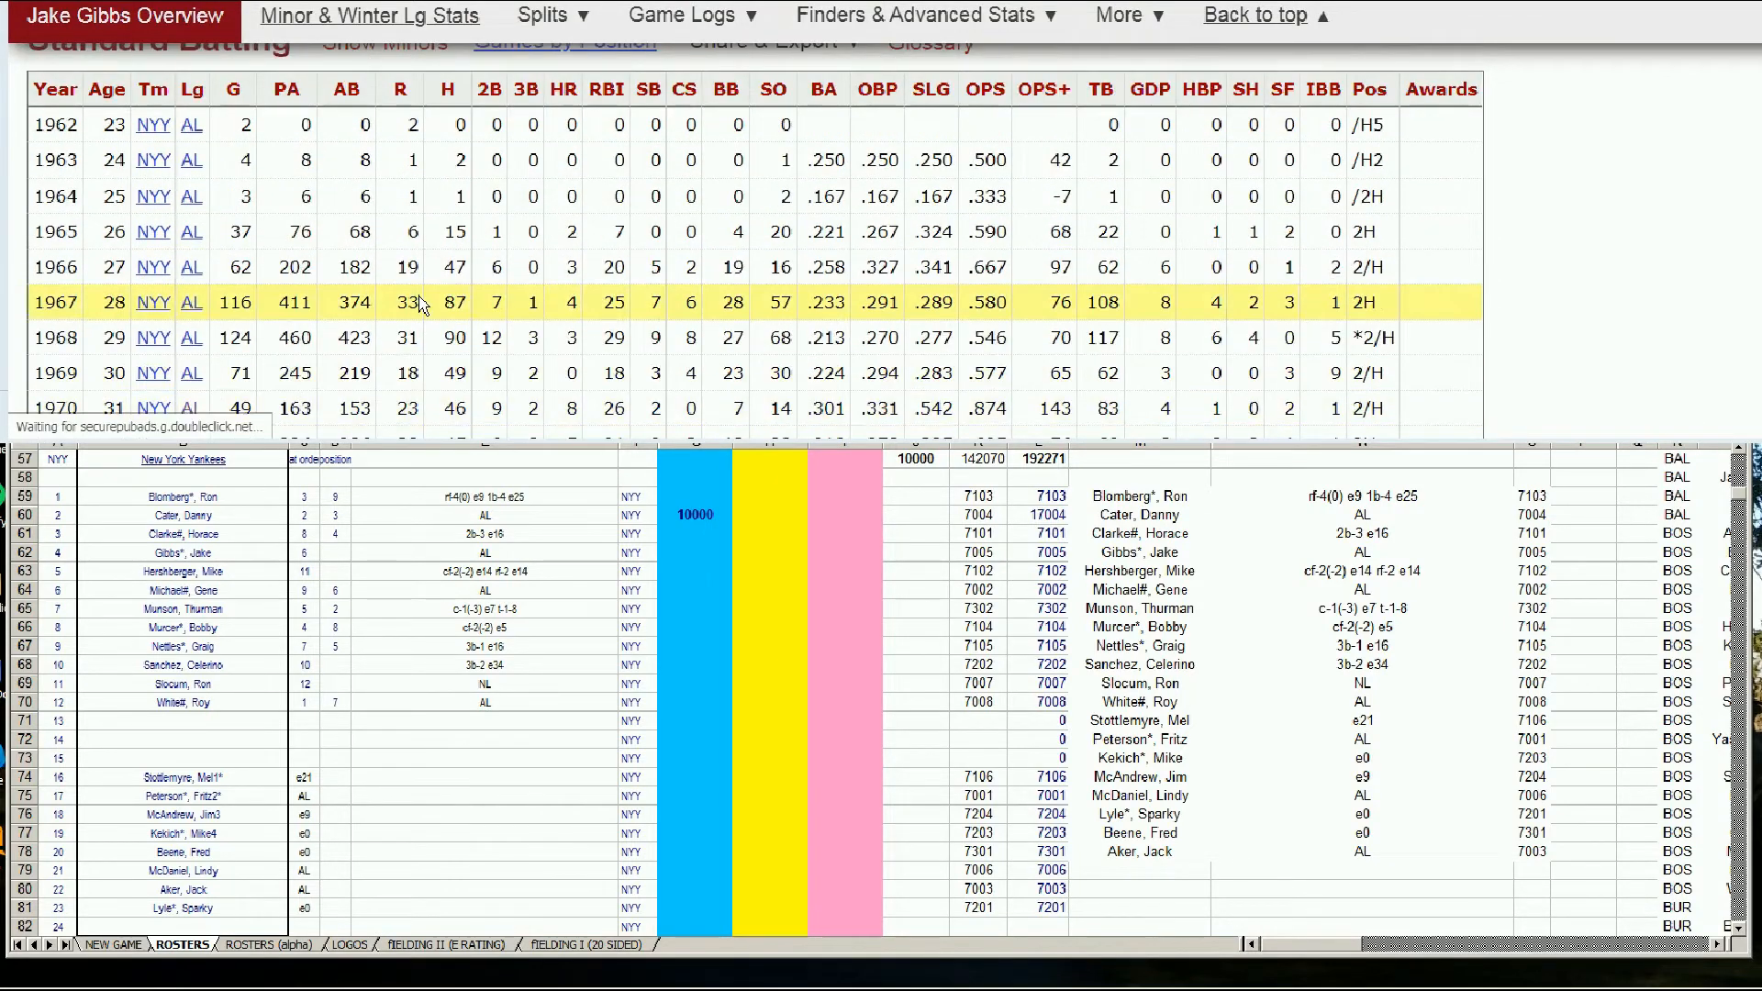
pyautogui.scroll(-1, 534, 342)
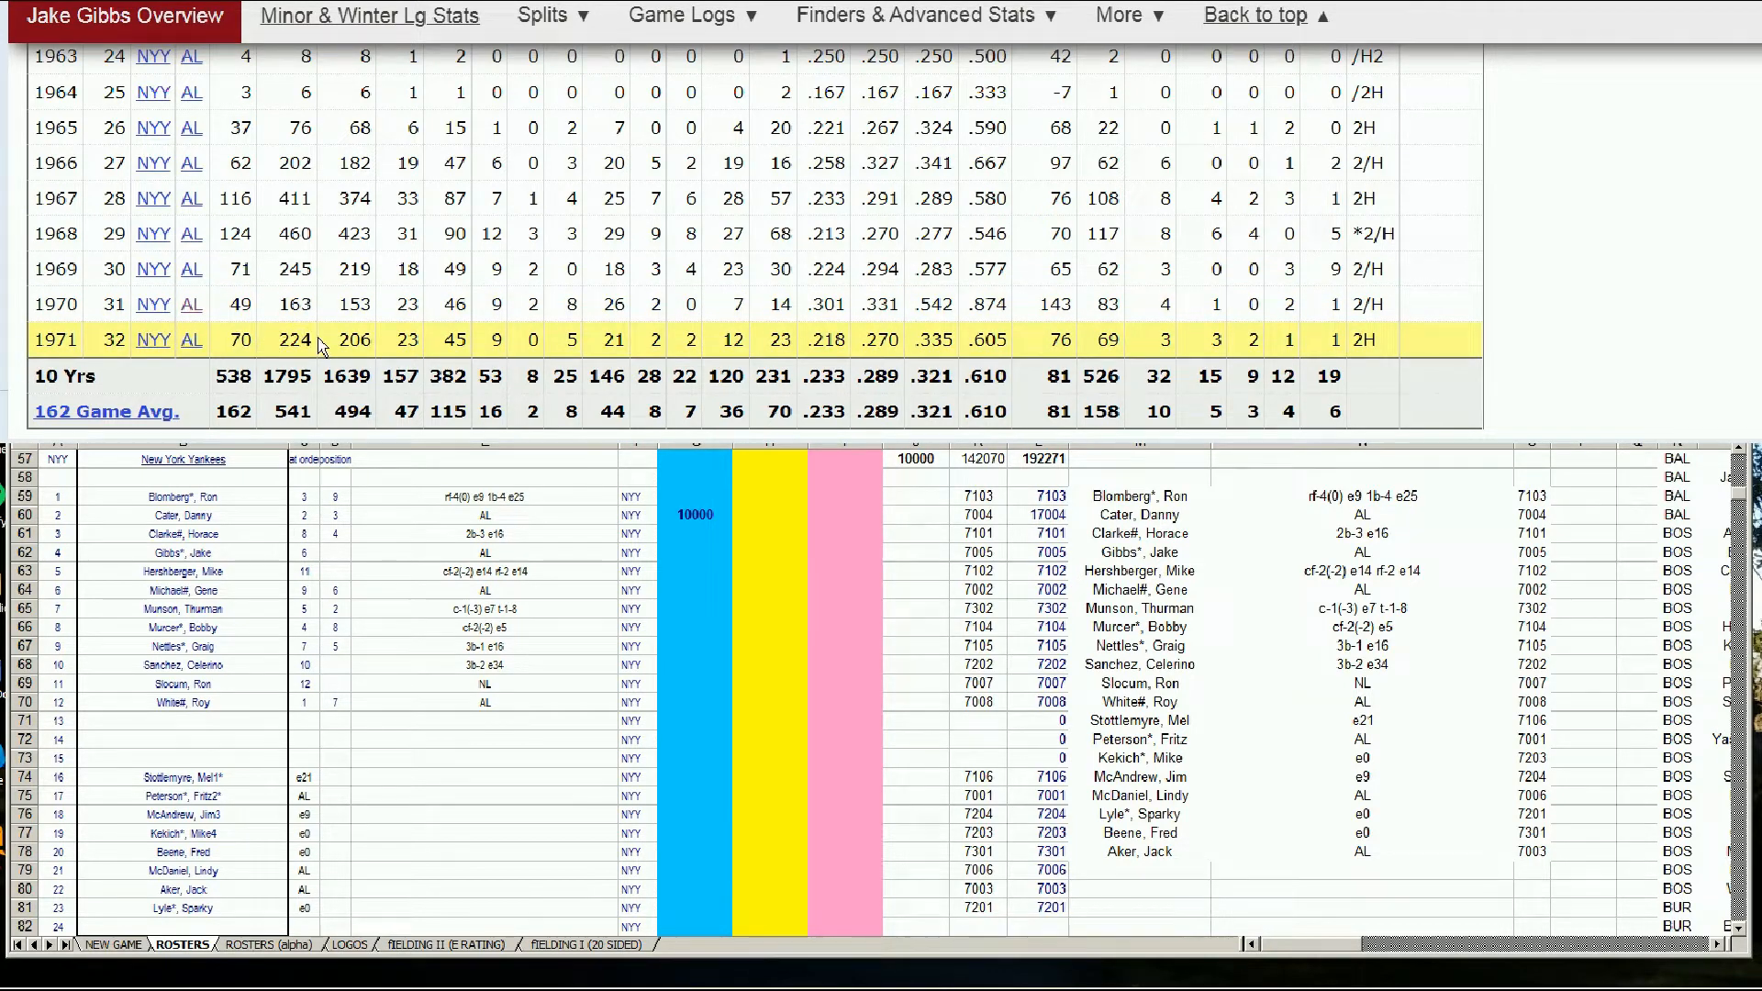
pyautogui.click(682, 534)
pyautogui.click(682, 533)
pyautogui.press('Down')
pyautogui.write('10000')
pyautogui.press('Return')
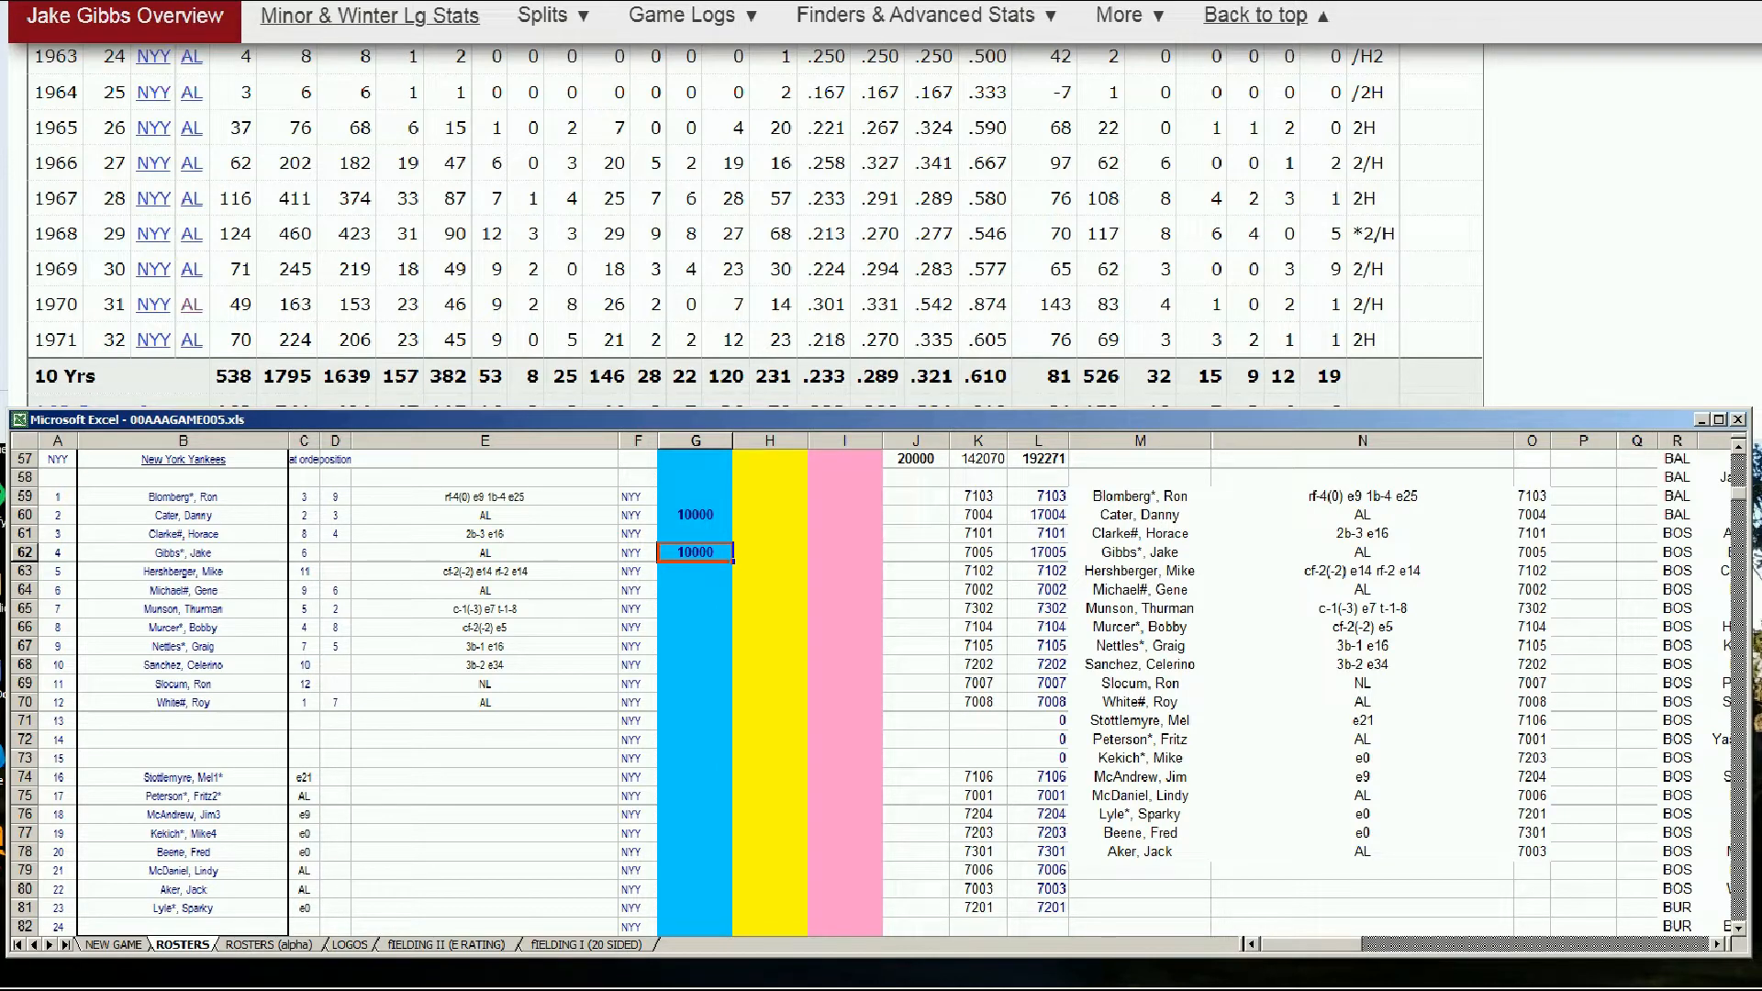
# - Look up the player Gene Michael on Baseball Reference and examine his yearly batting records with the Yankees
pyautogui.click(1744, 220)
pyautogui.scroll(12, 1744, 220)
pyautogui.click(1443, 71)
pyautogui.write('gene ')
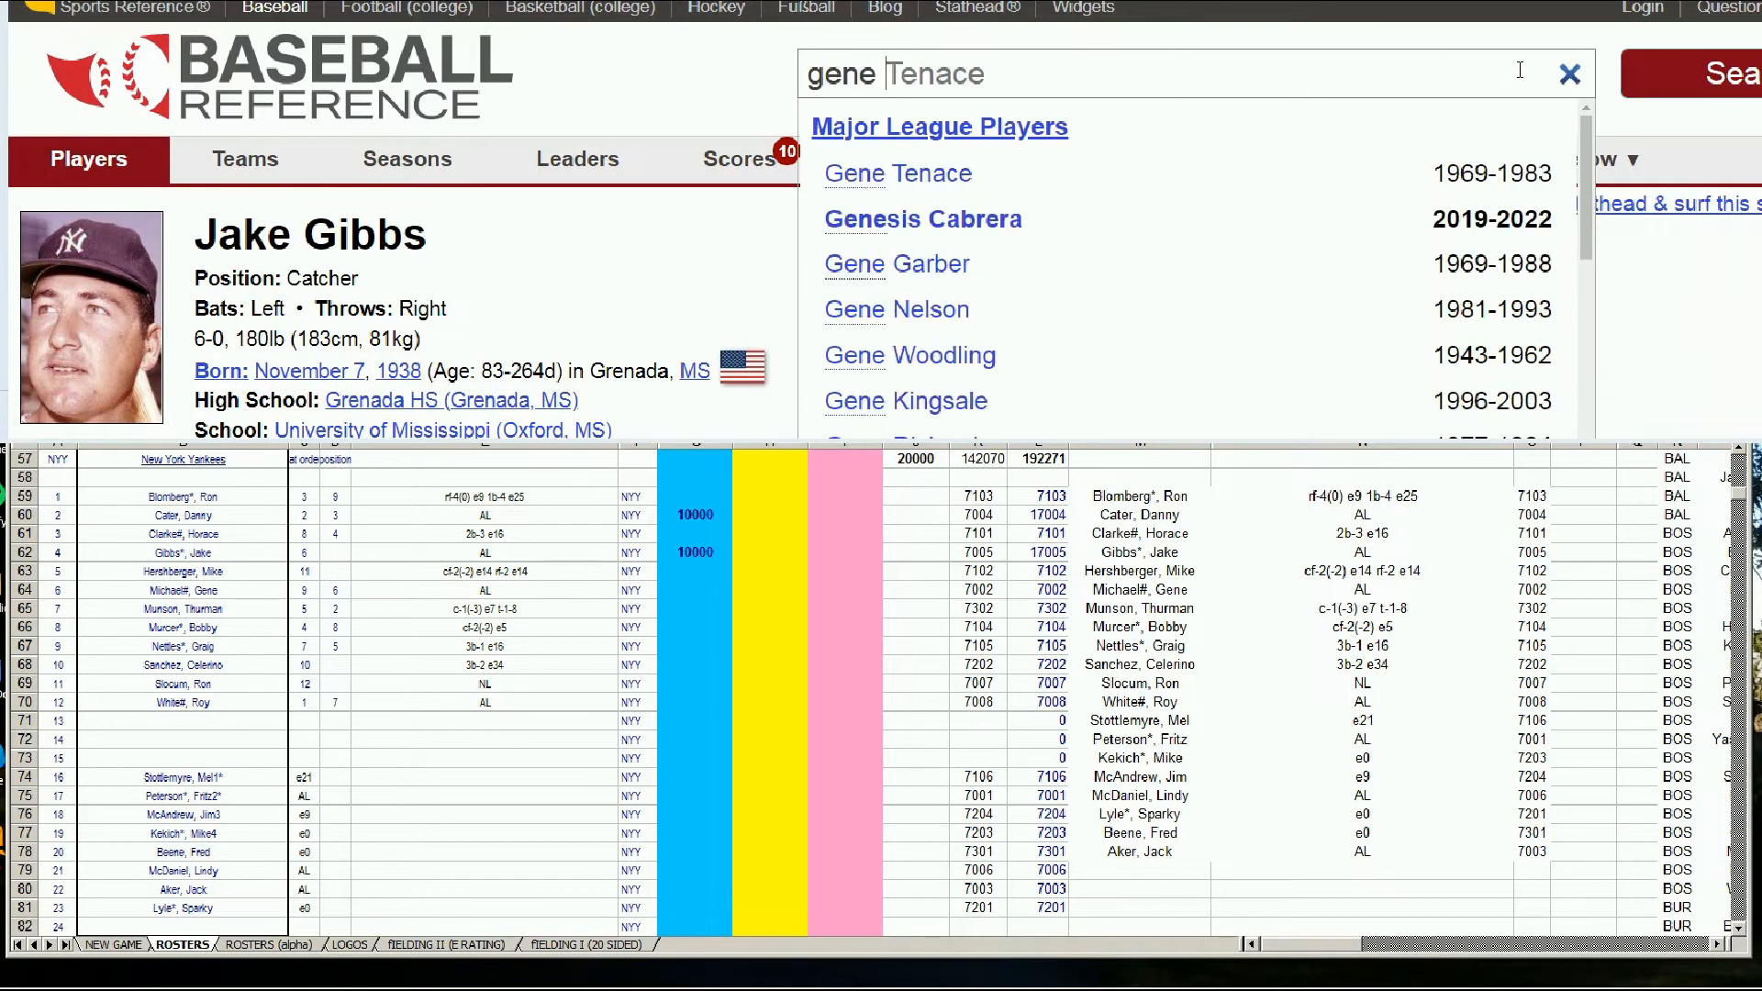
pyautogui.write('michael')
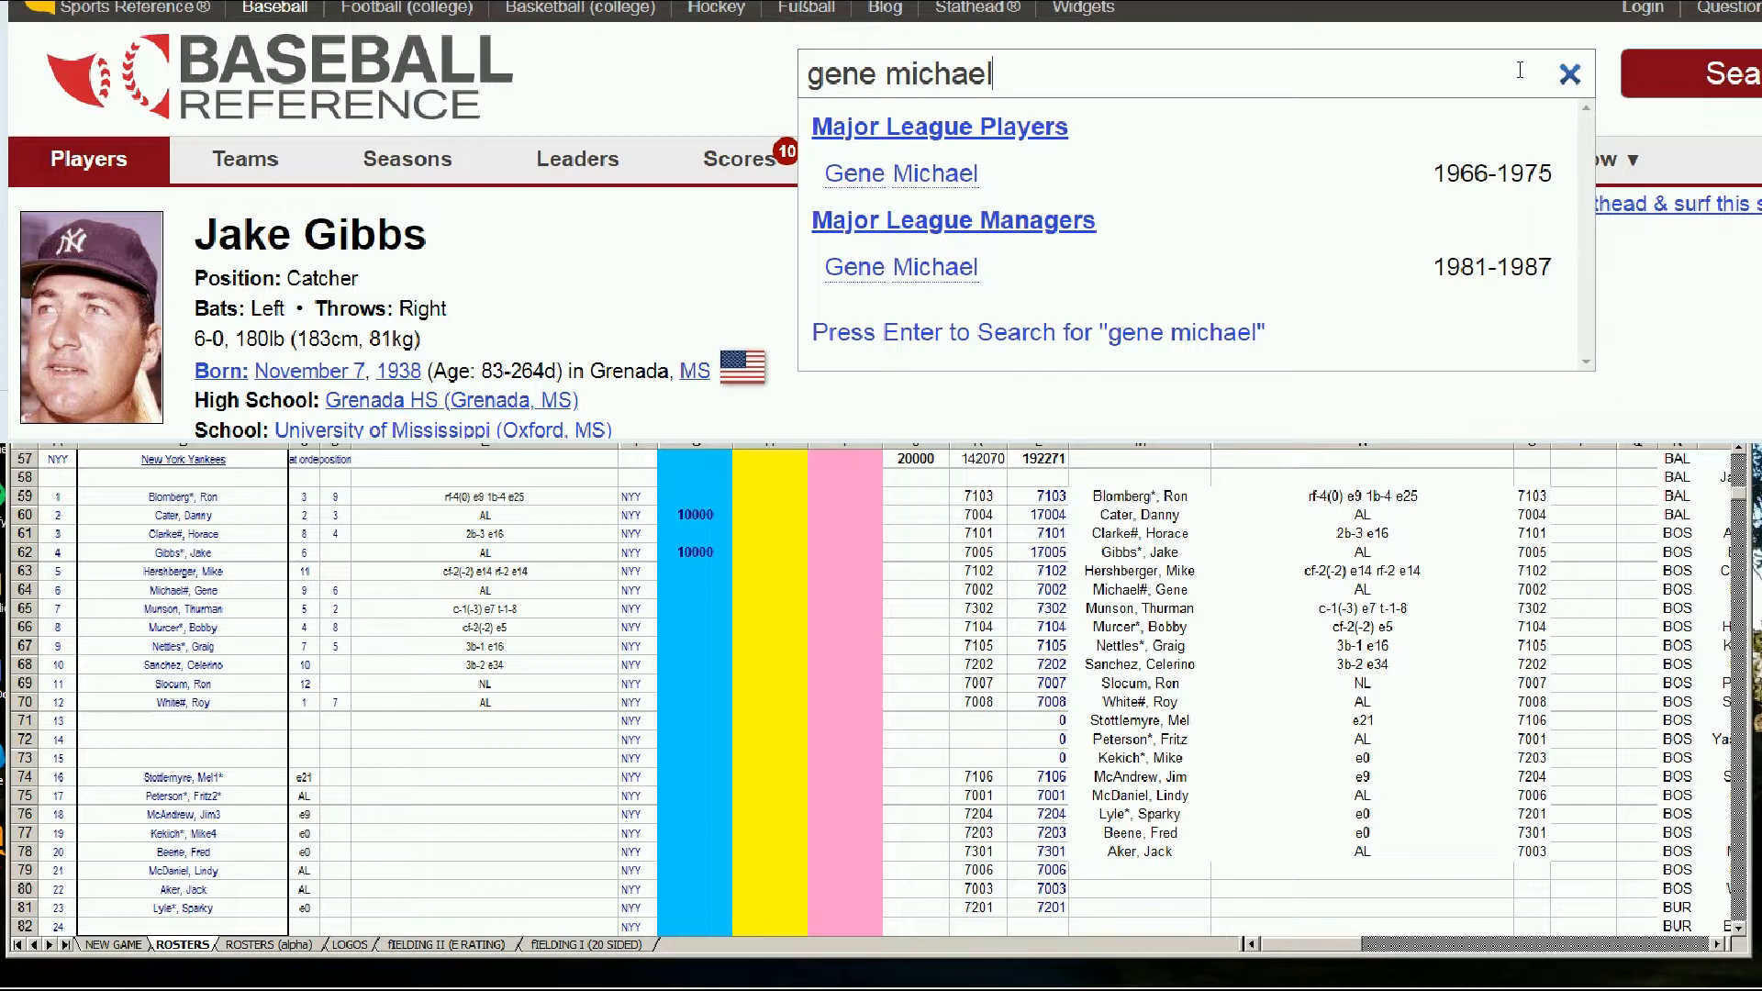
pyautogui.click(957, 179)
pyautogui.scroll(-3, 909, 230)
pyautogui.scroll(-10, 904, 232)
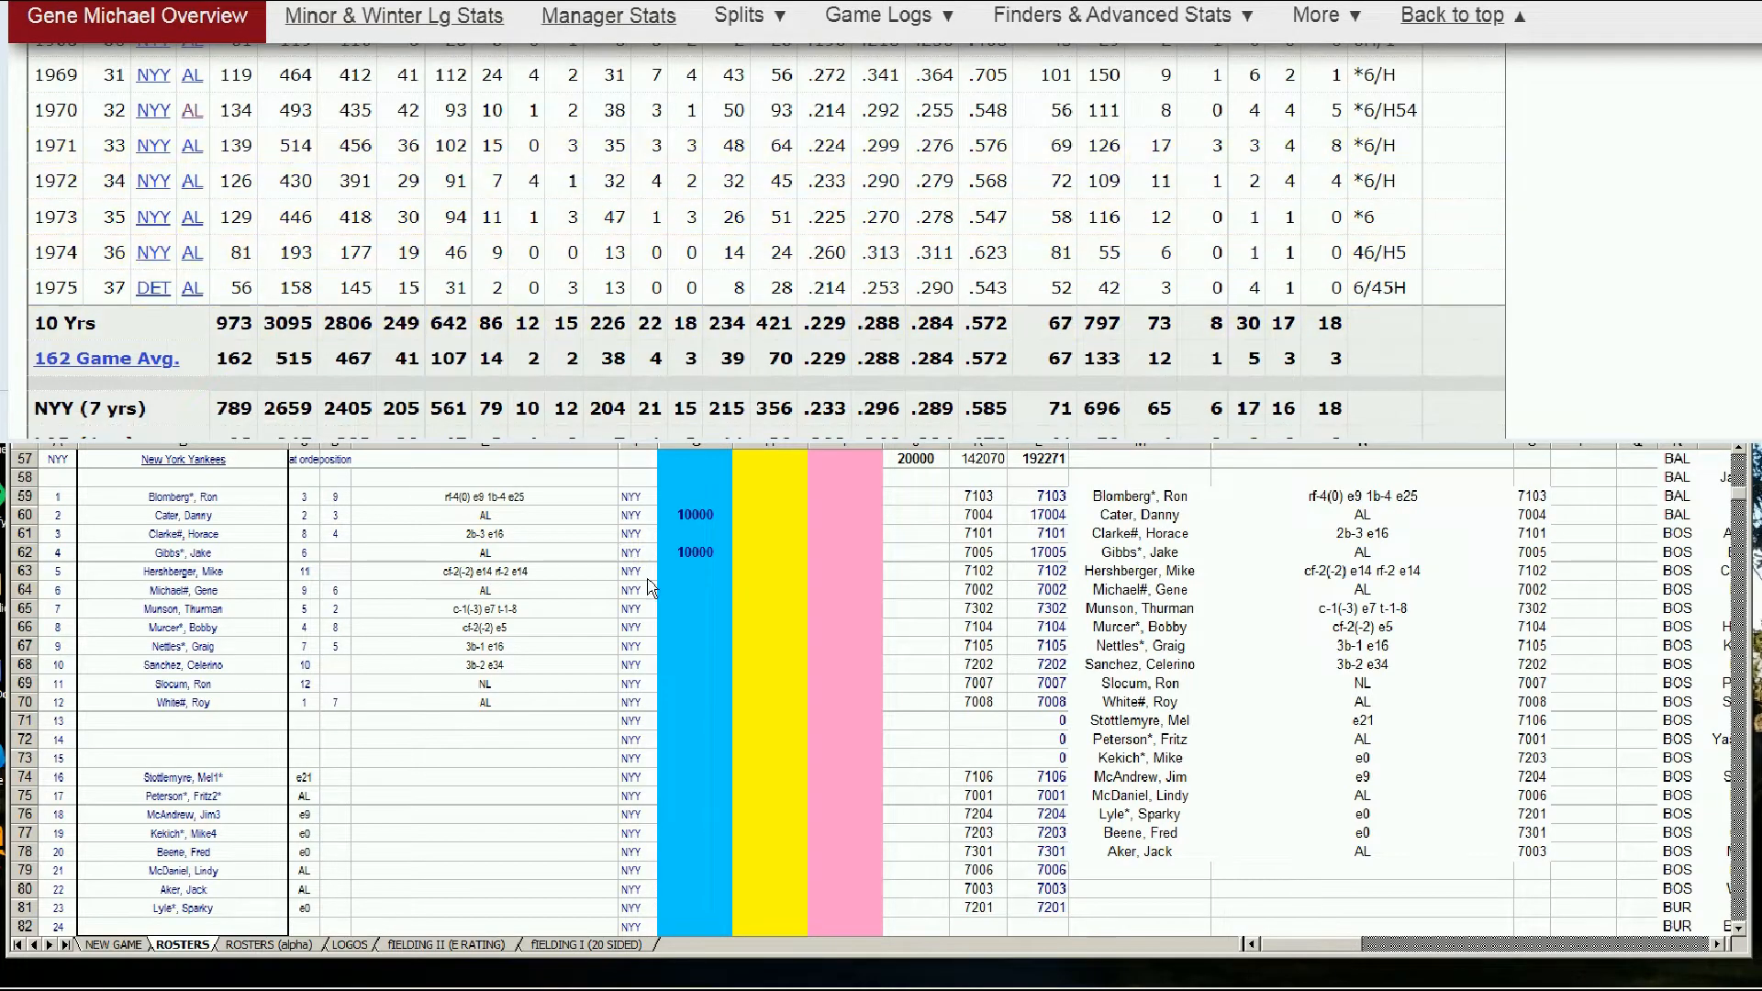
pyautogui.click(691, 579)
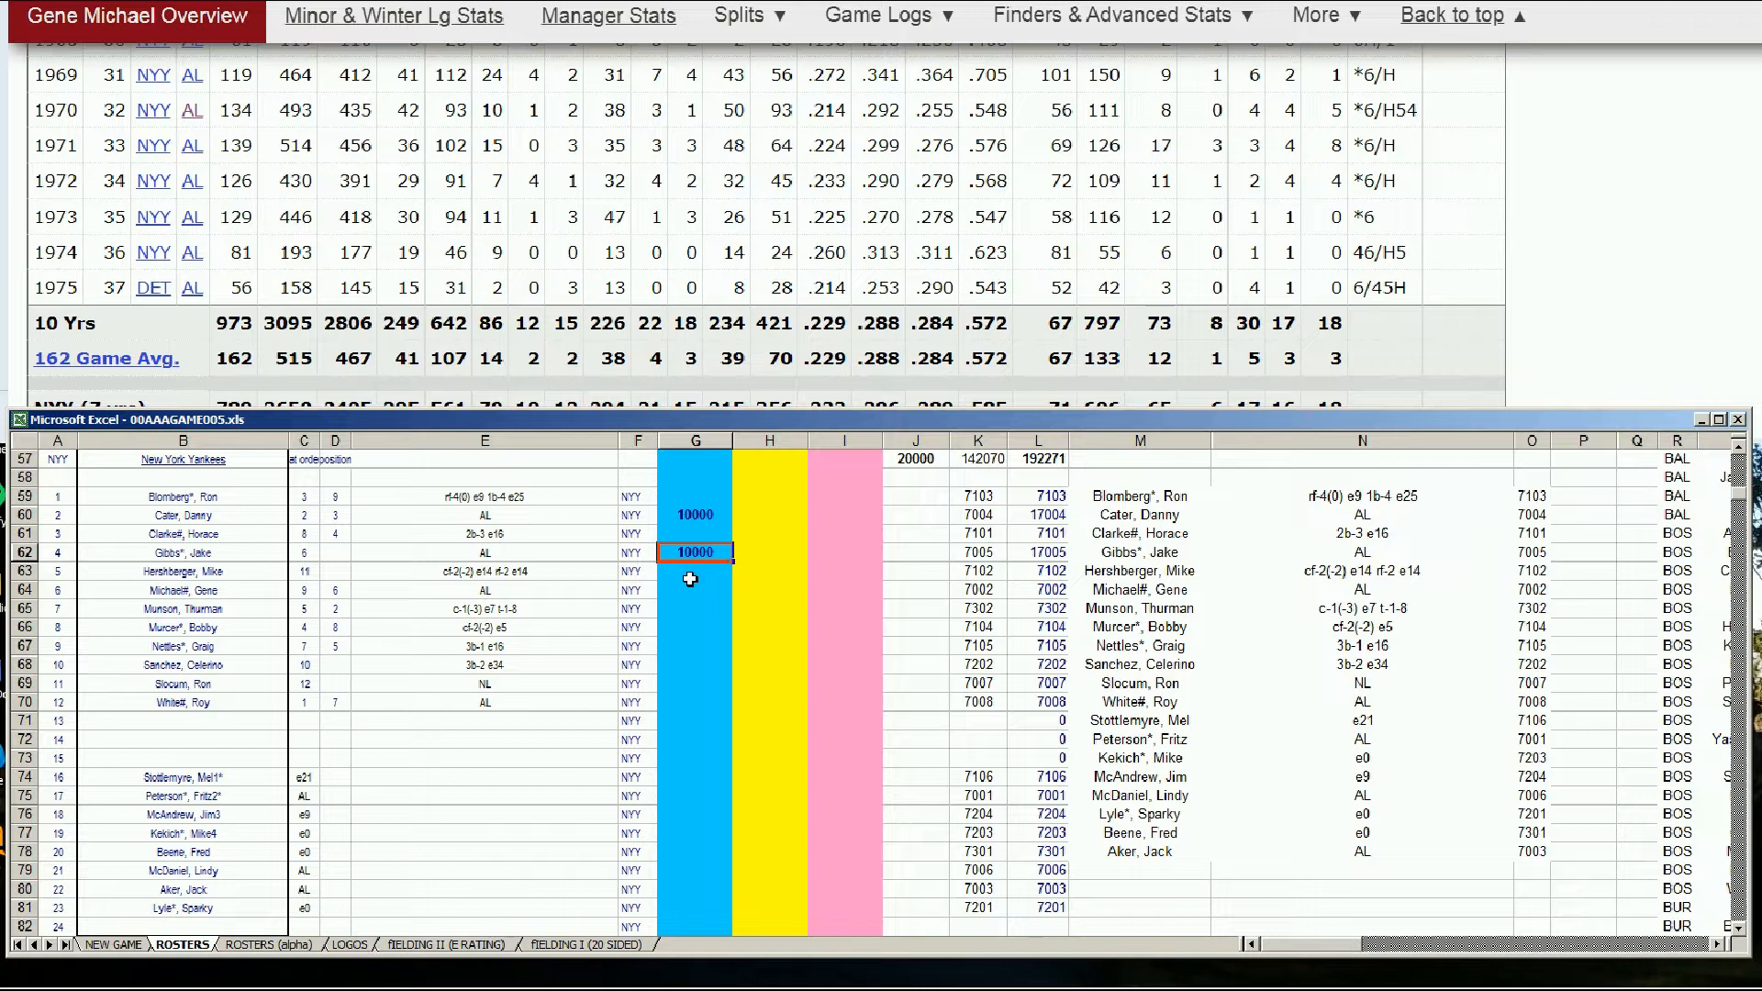
pyautogui.press('Down')
pyautogui.press('Down')
pyautogui.write('10000')
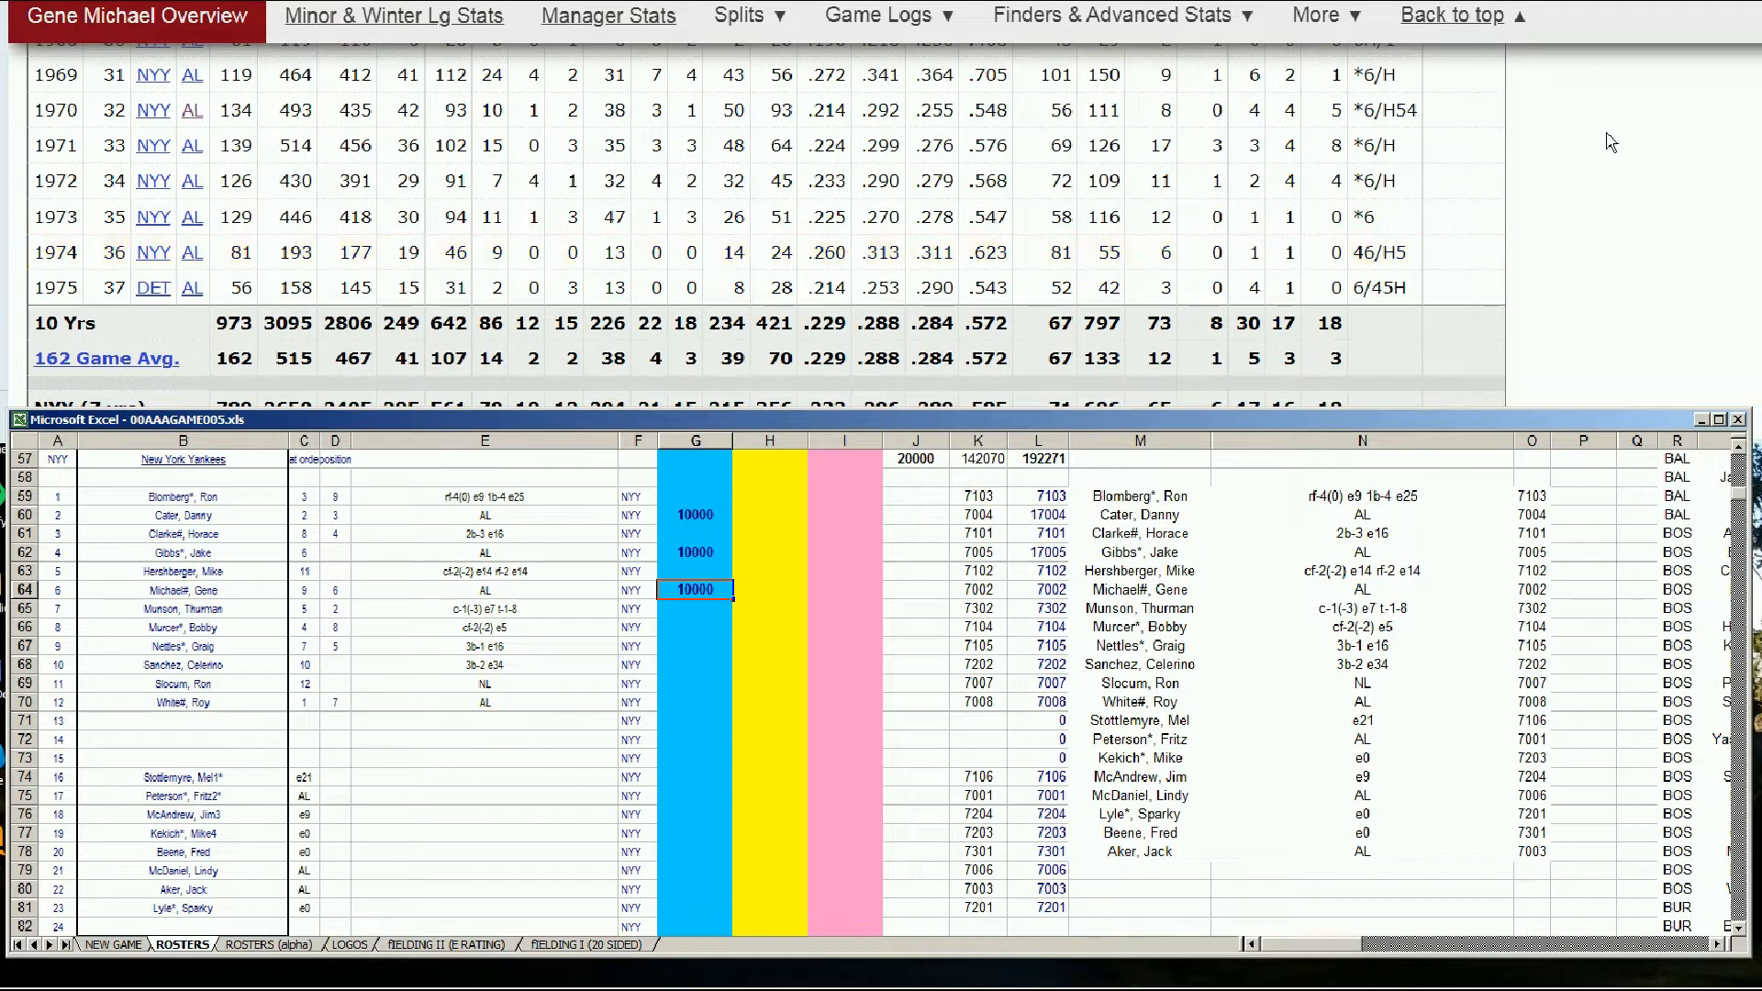
# - Search Baseball Reference for "slocum", open Ron Slocum's page and examine his standard batting table
pyautogui.scroll(15, 881, 211)
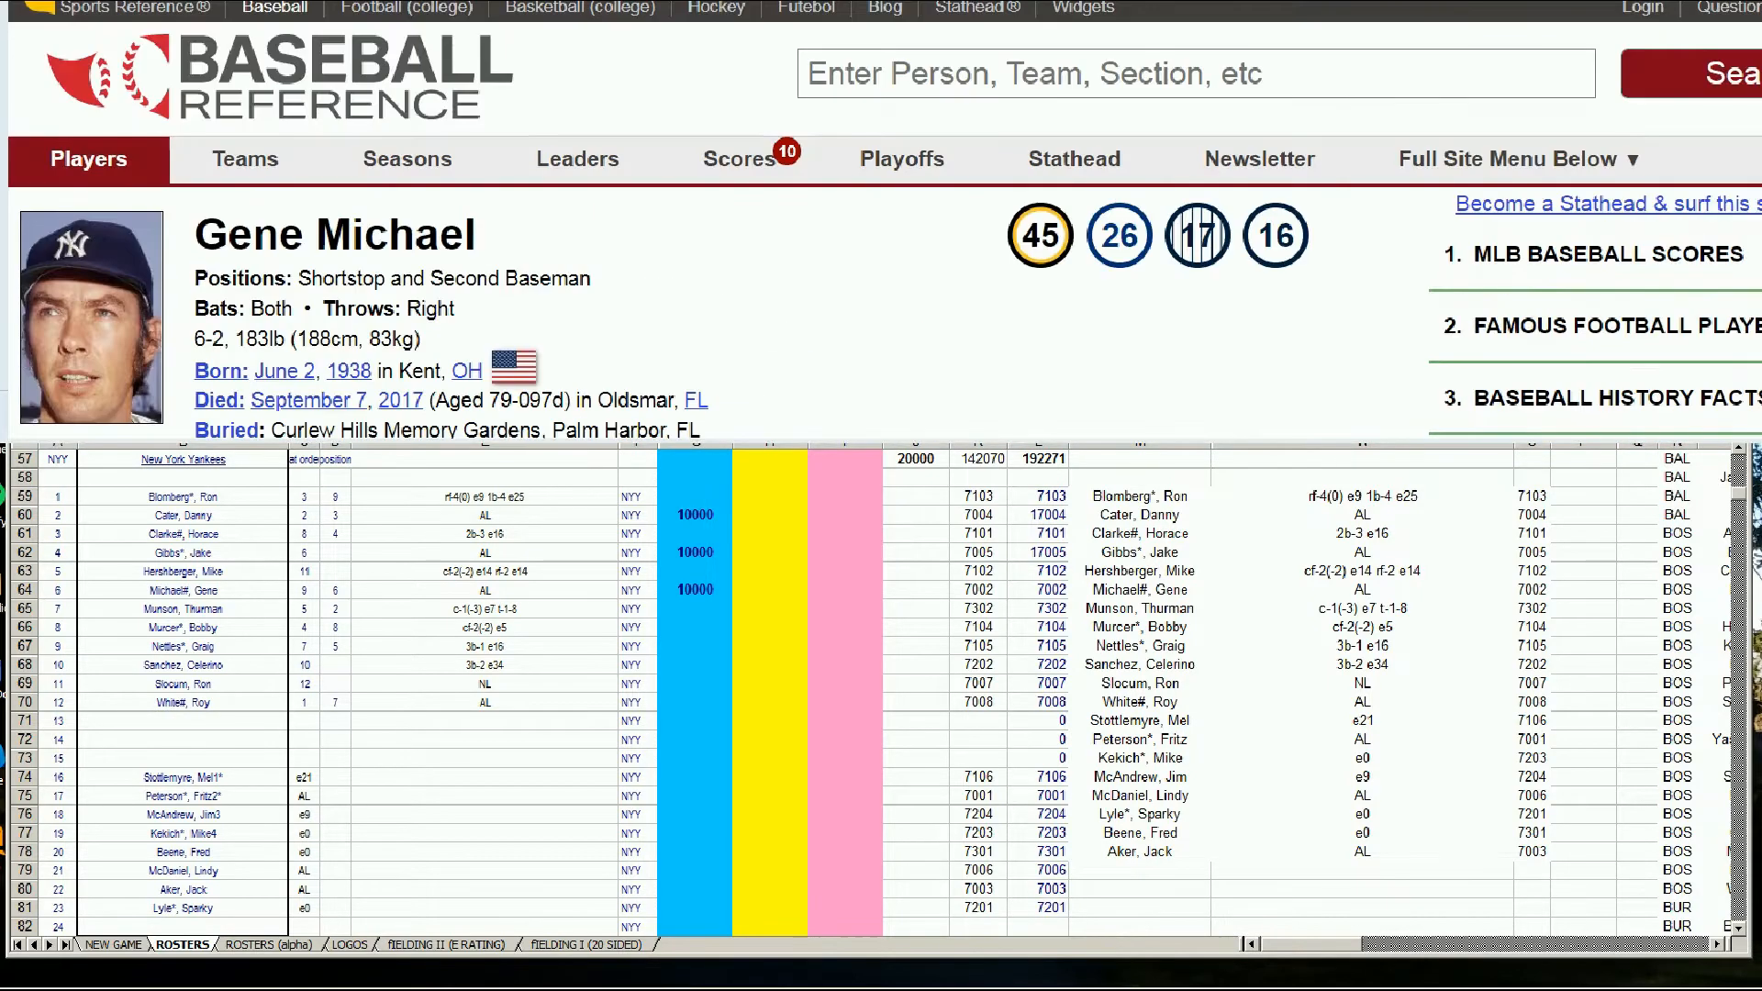
pyautogui.click(1496, 79)
pyautogui.write('s')
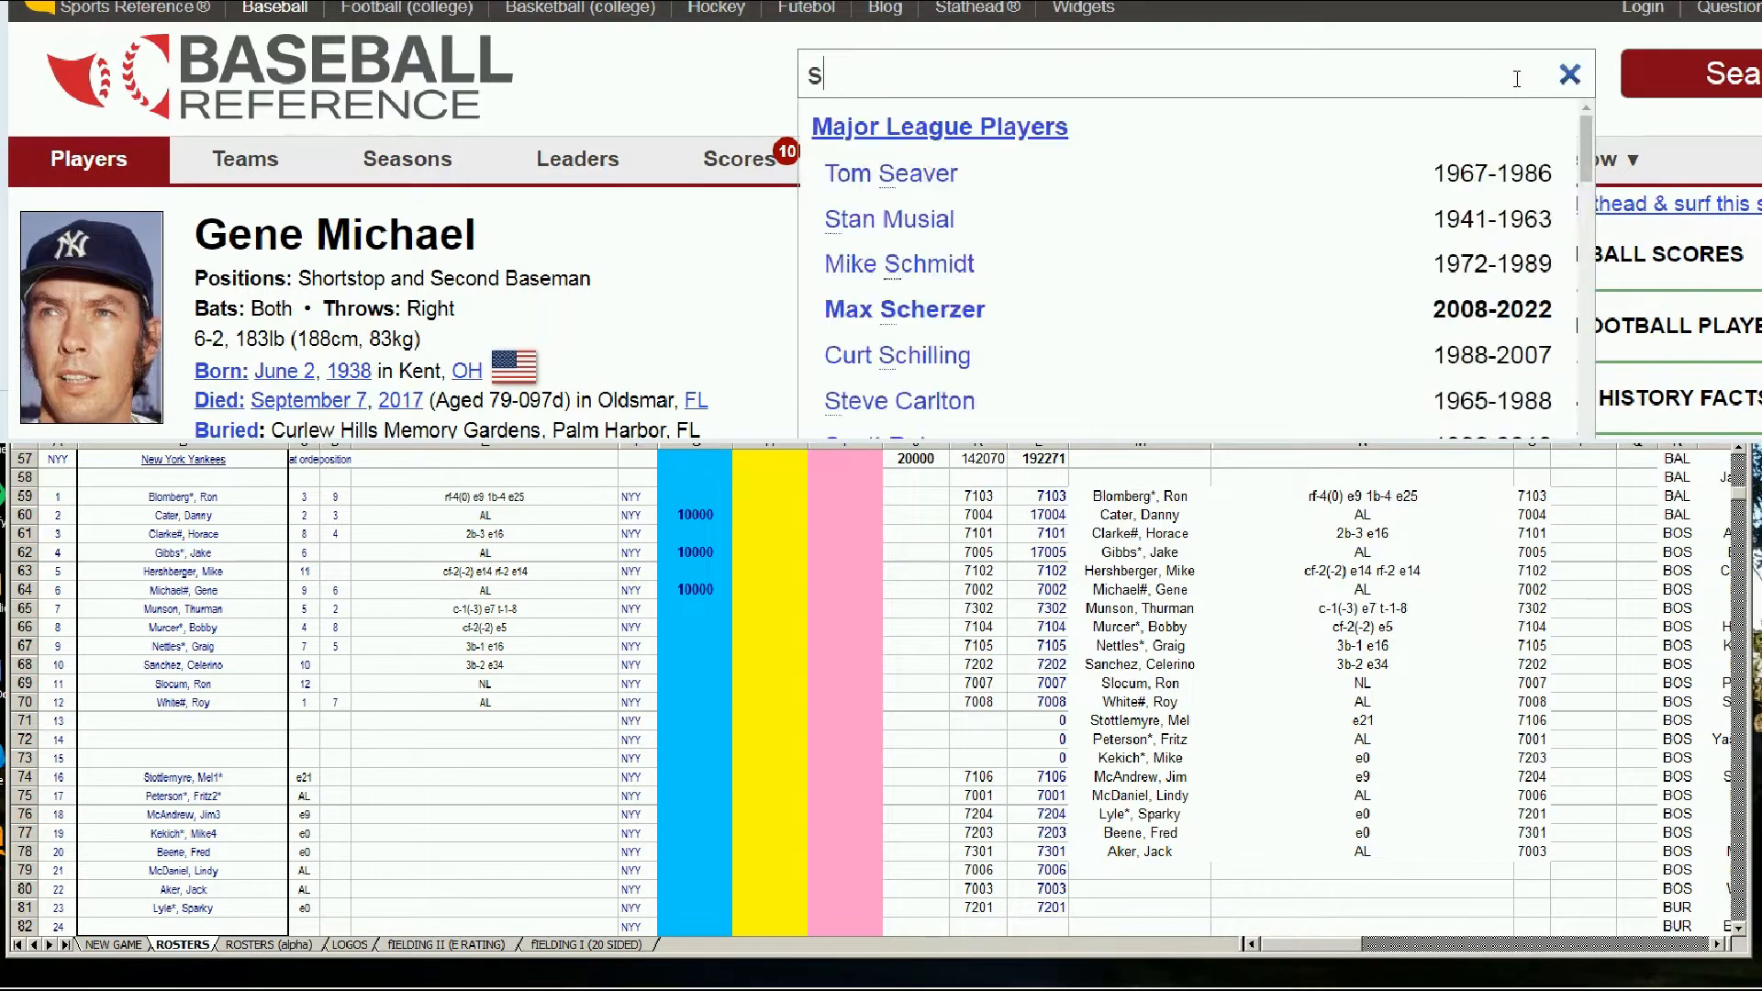
pyautogui.write('locum')
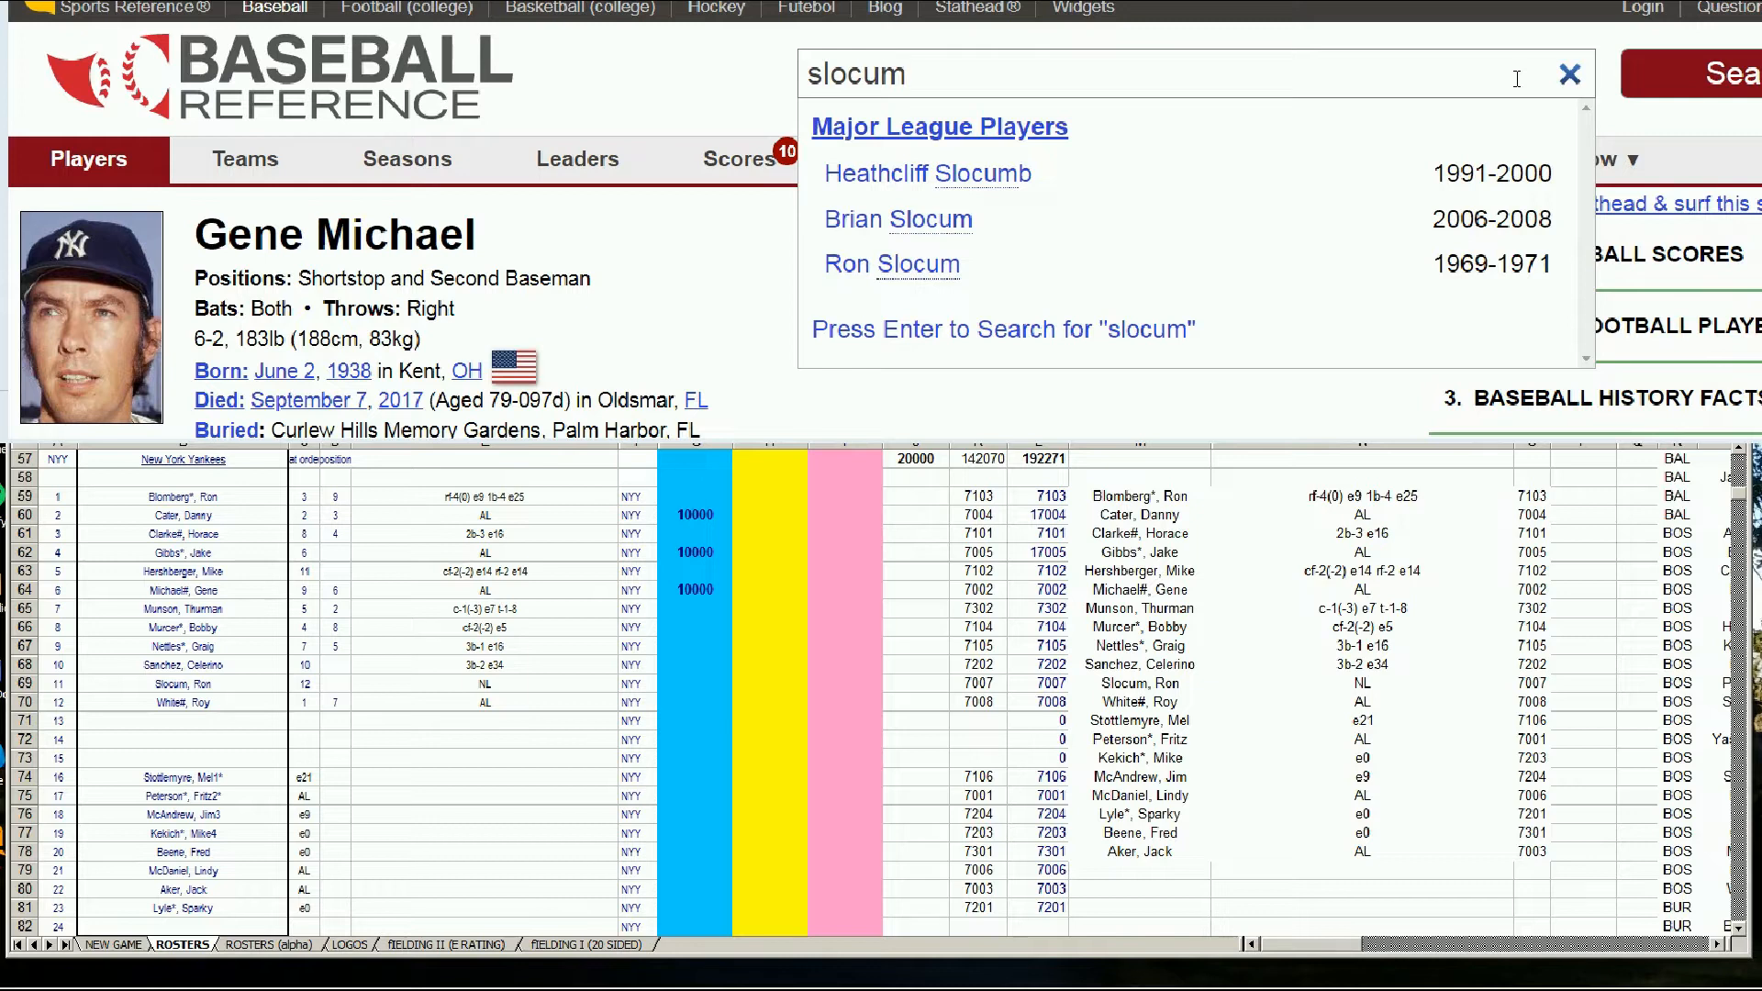
pyautogui.click(907, 263)
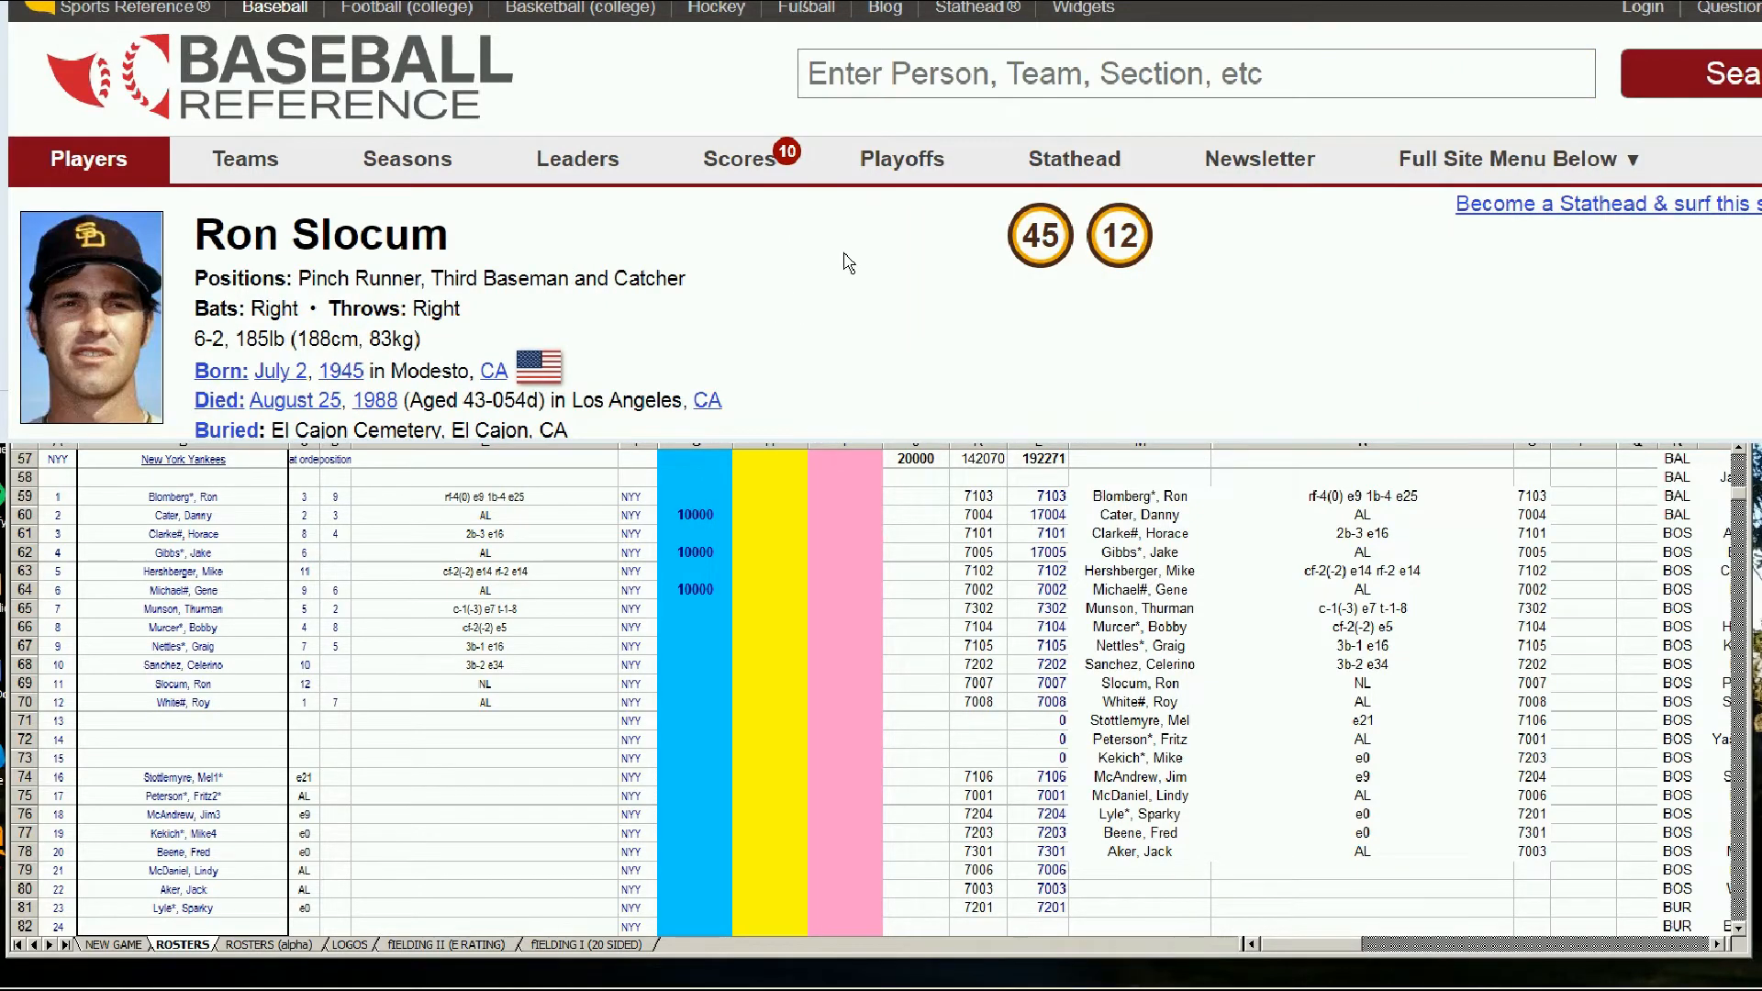
pyautogui.scroll(-7, 845, 260)
pyautogui.scroll(-3, 860, 258)
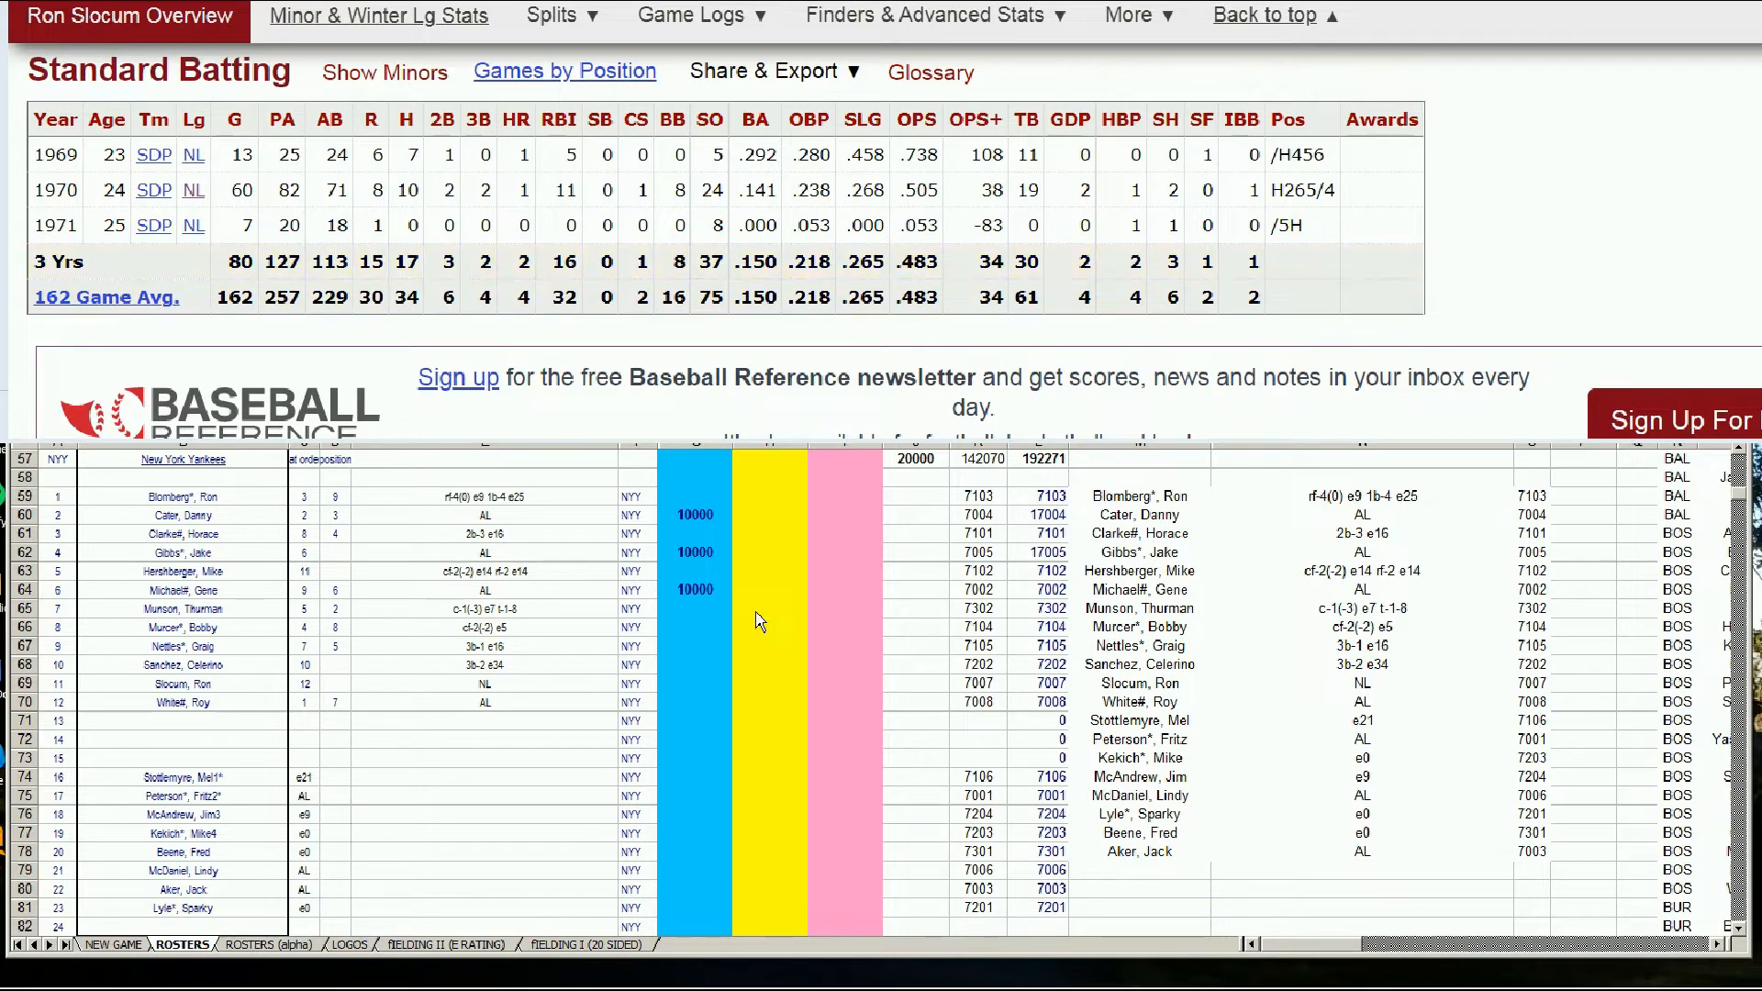
pyautogui.click(705, 632)
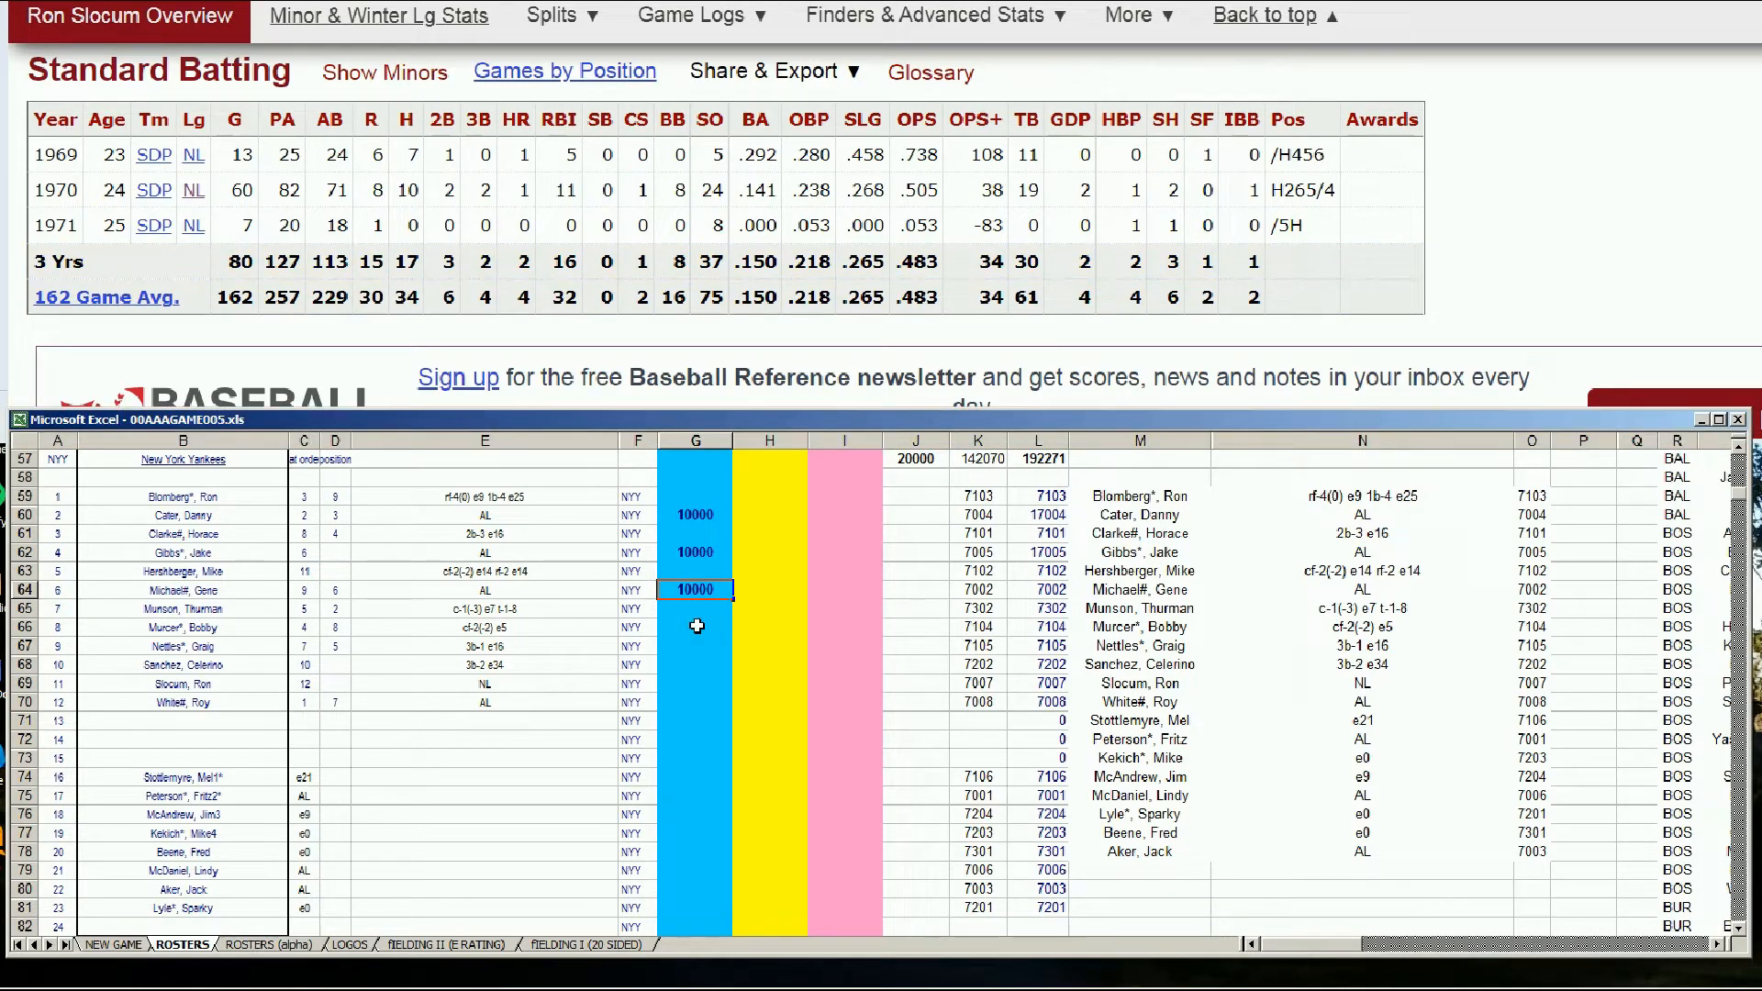
pyautogui.click(697, 626)
pyautogui.press('Up')
pyautogui.press('Down')
pyautogui.press('Down')
pyautogui.press('Down')
pyautogui.press('Down')
pyautogui.press('Right')
pyautogui.press('Right')
pyautogui.write('1')
pyautogui.press('Return')
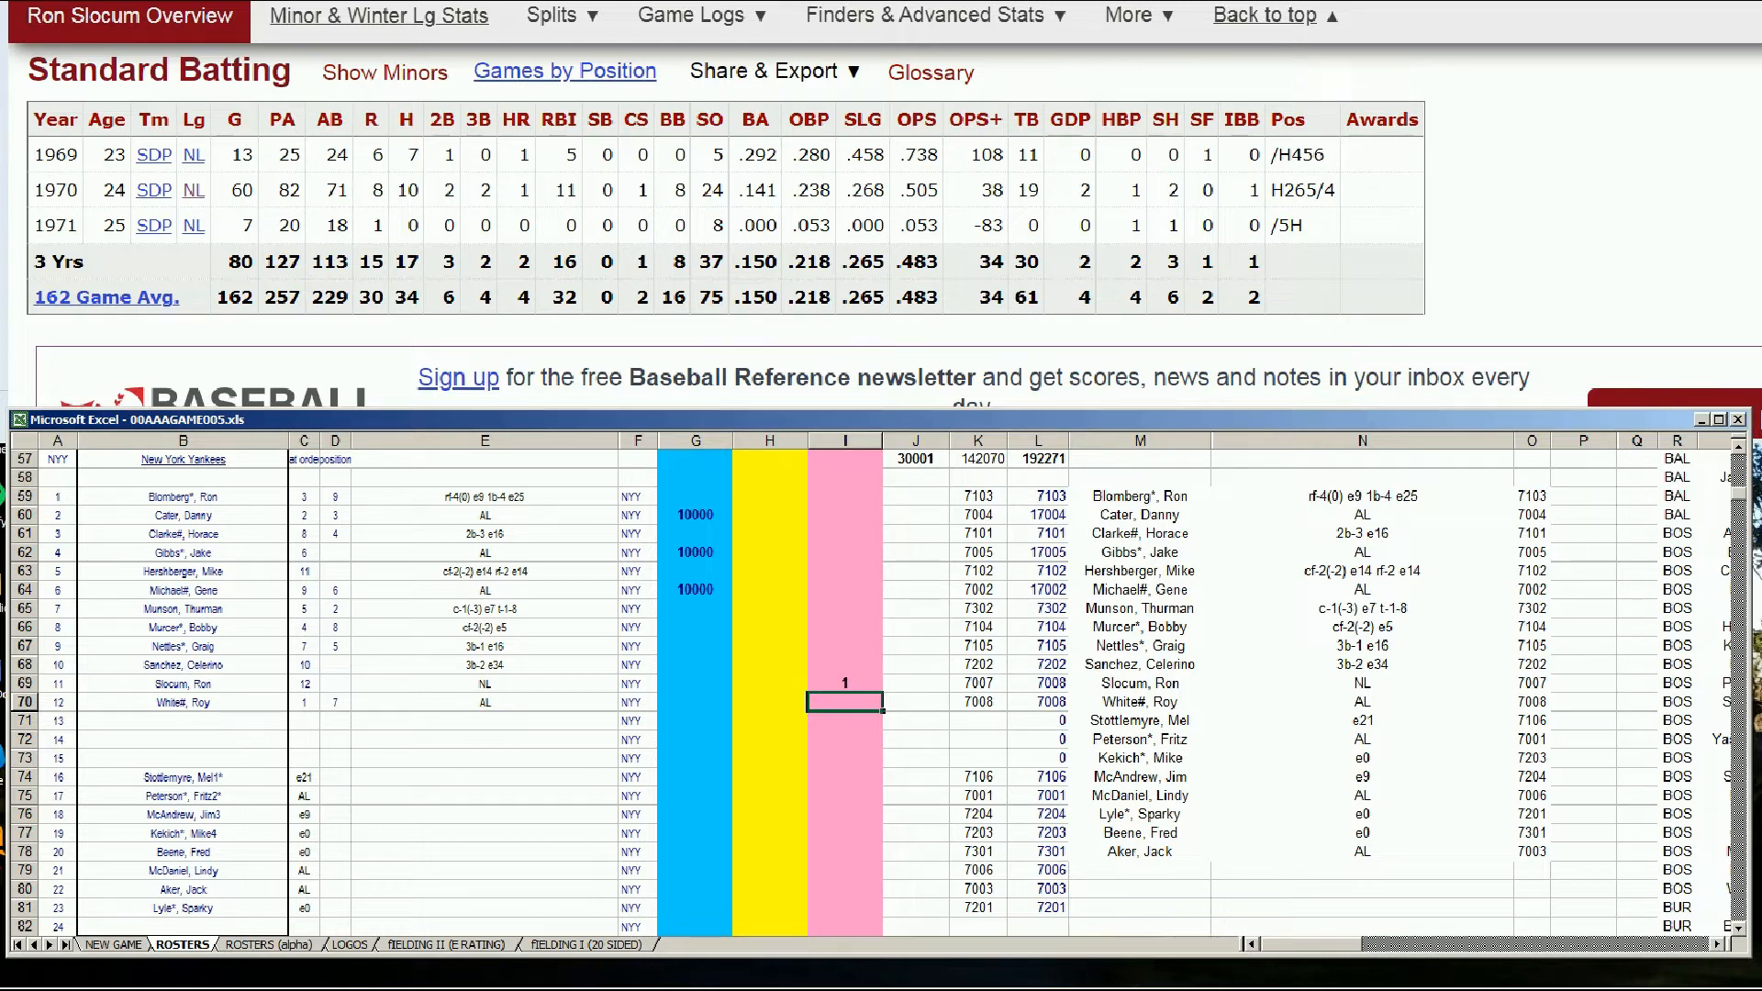
# - Look up Roy White on Baseball Reference and examine his yearly standard batting table around 1970 to 1973
pyautogui.click(1561, 230)
pyautogui.scroll(10, 1561, 230)
pyautogui.click(1476, 63)
pyautogui.write('roy white')
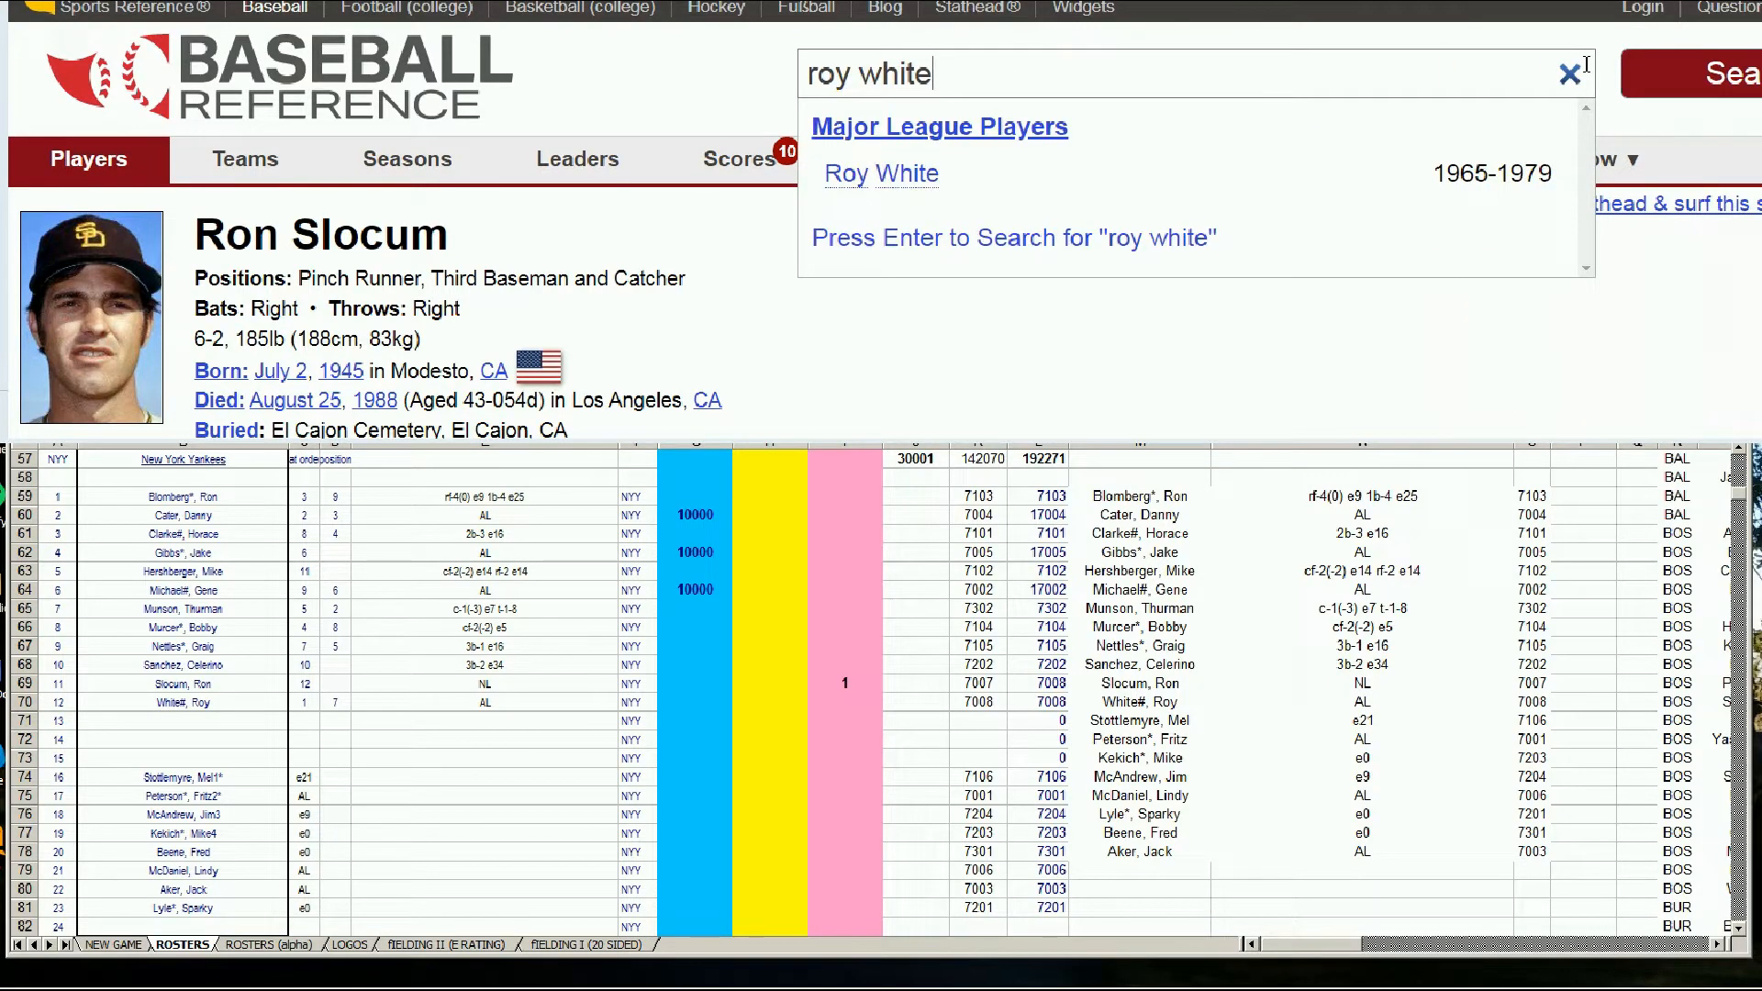
pyautogui.click(924, 193)
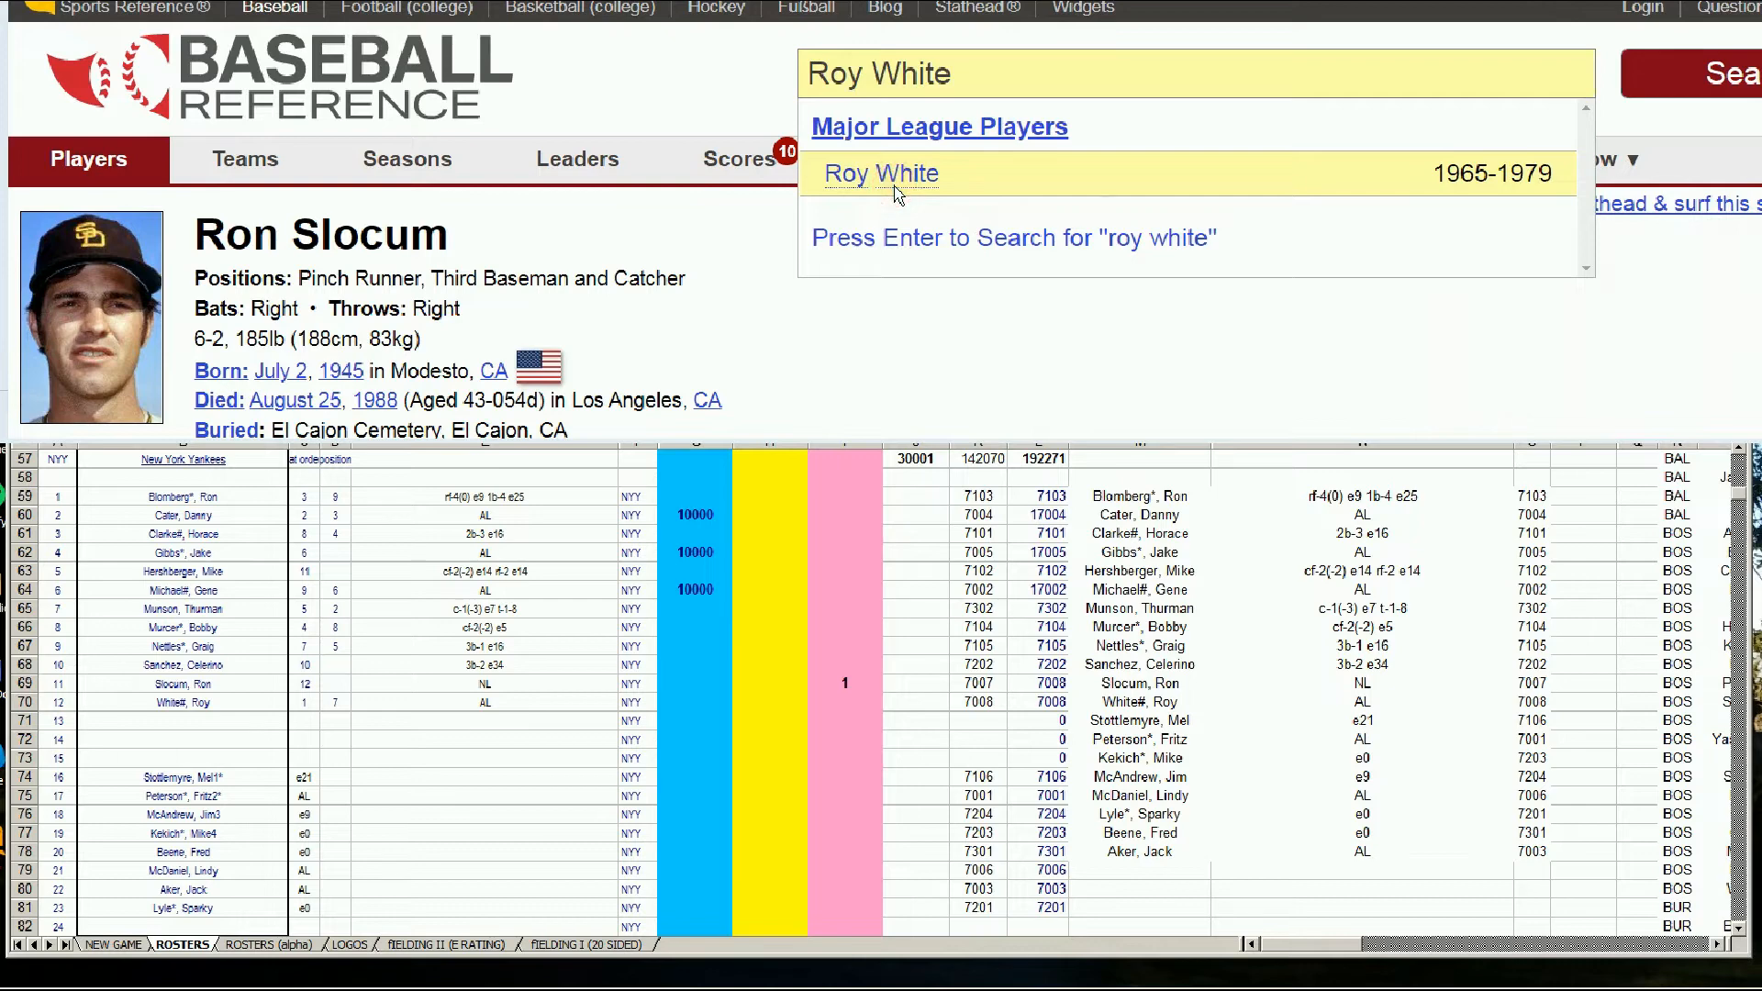
pyautogui.scroll(-3, 1043, 349)
pyautogui.scroll(-6, 1044, 349)
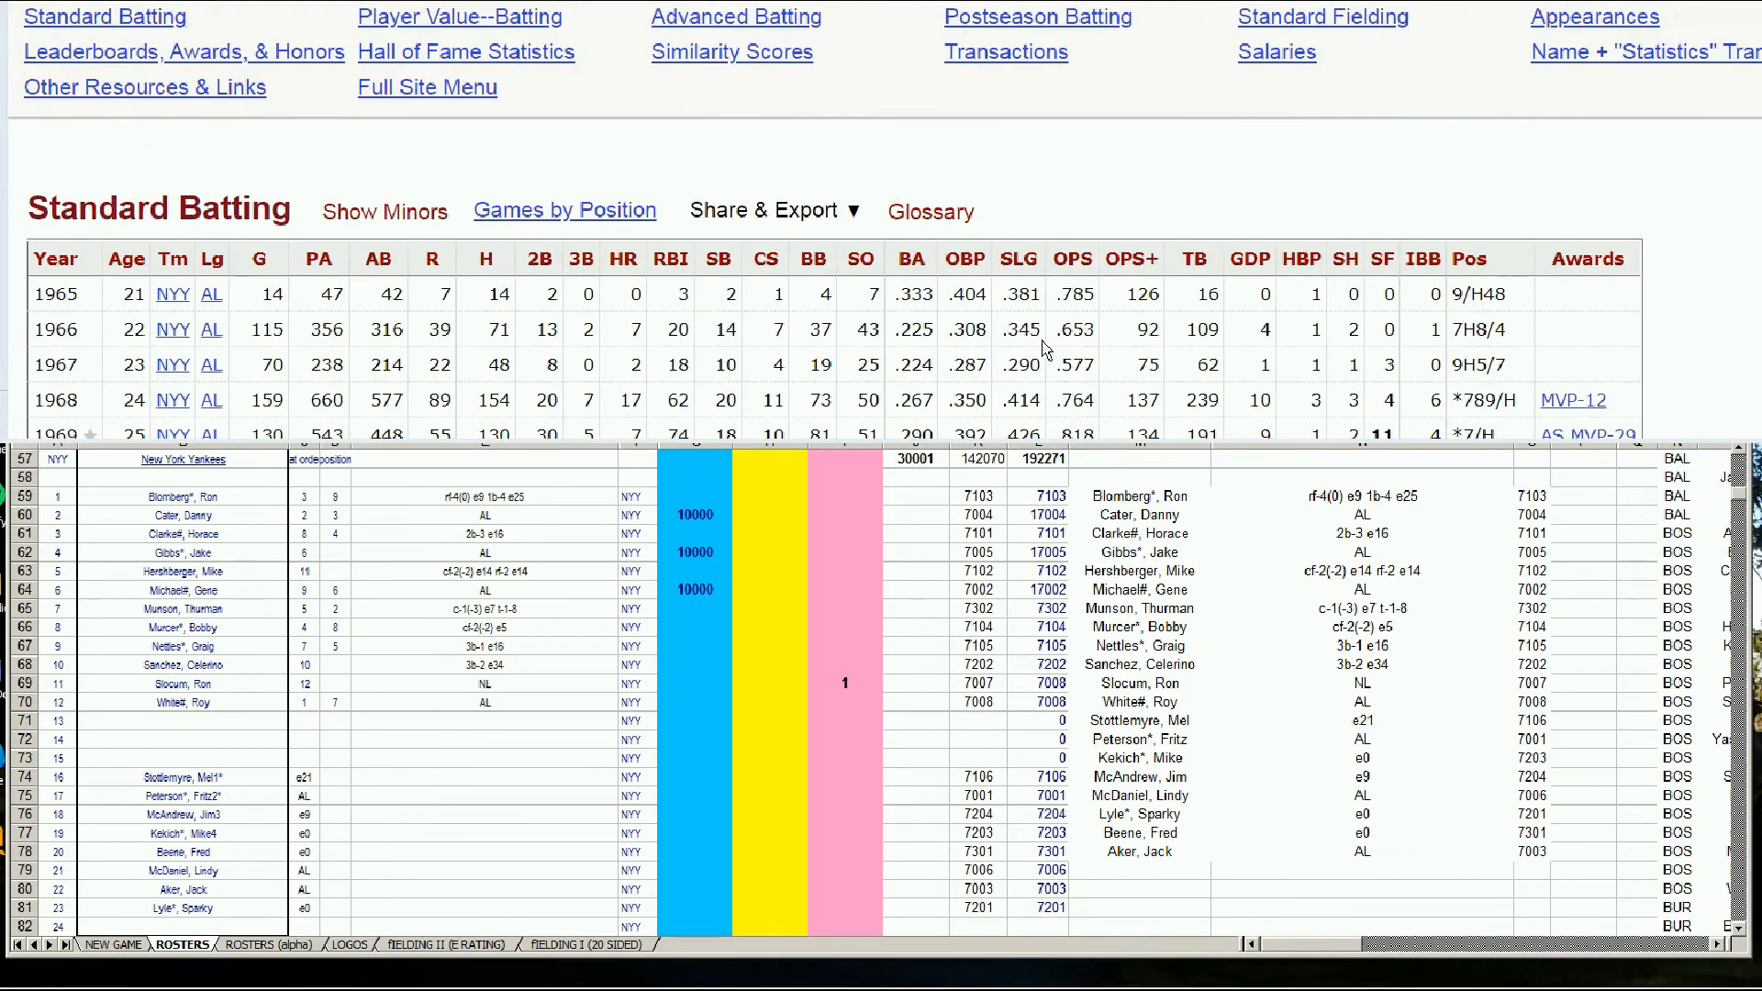
pyautogui.scroll(-3, 619, 317)
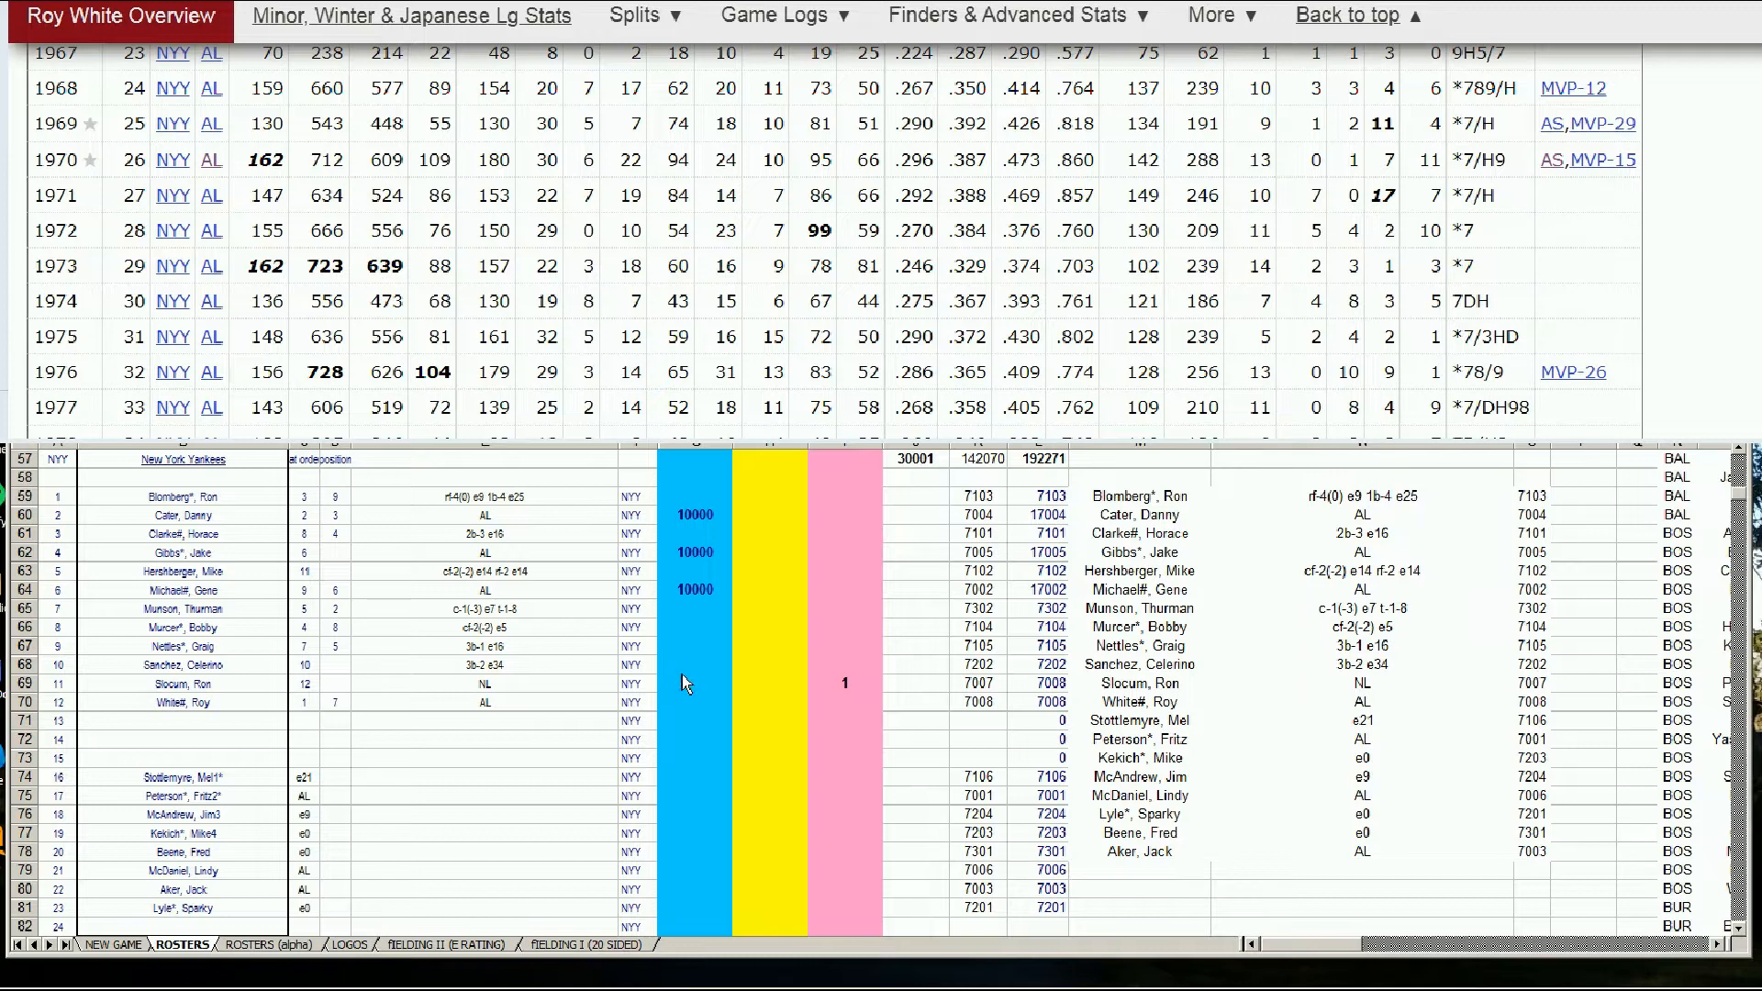
pyautogui.click(687, 702)
pyautogui.click(687, 702)
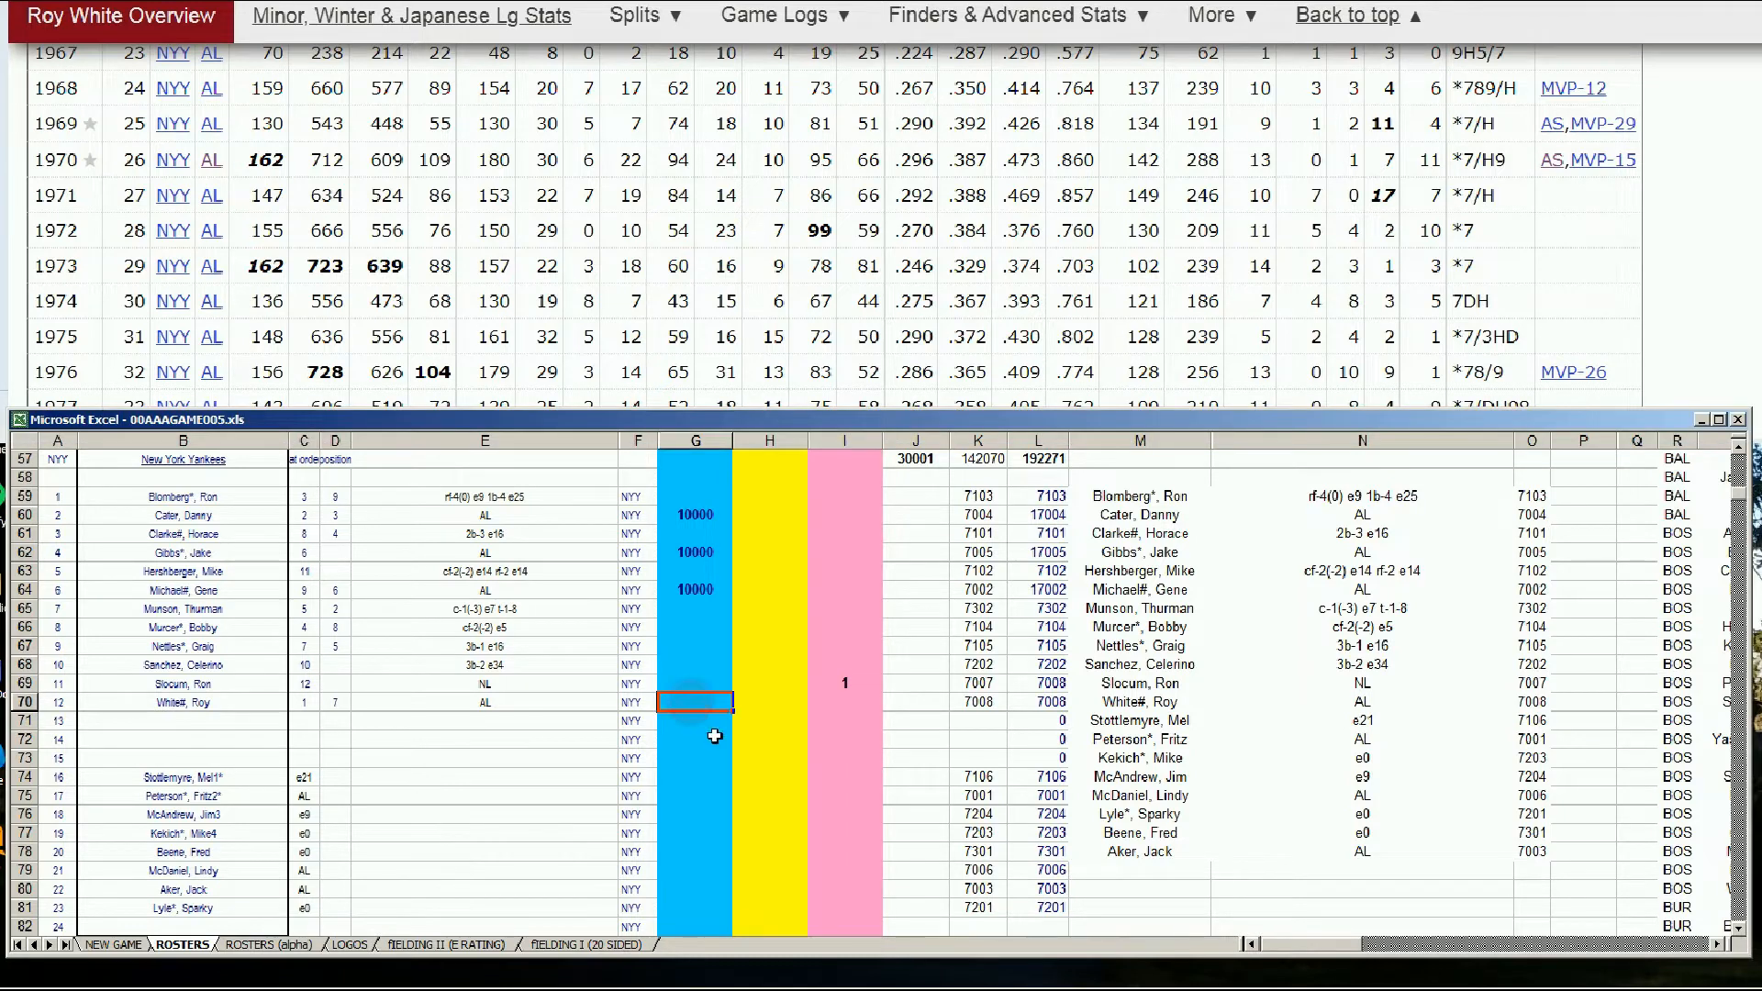
pyautogui.write('10000')
pyautogui.press('Return')
# - Search Baseball Reference for "fritz", open Fritz Peterson's page and examine his yearly standard pitching rows around 1971 and 1972
pyautogui.scroll(10, 881, 220)
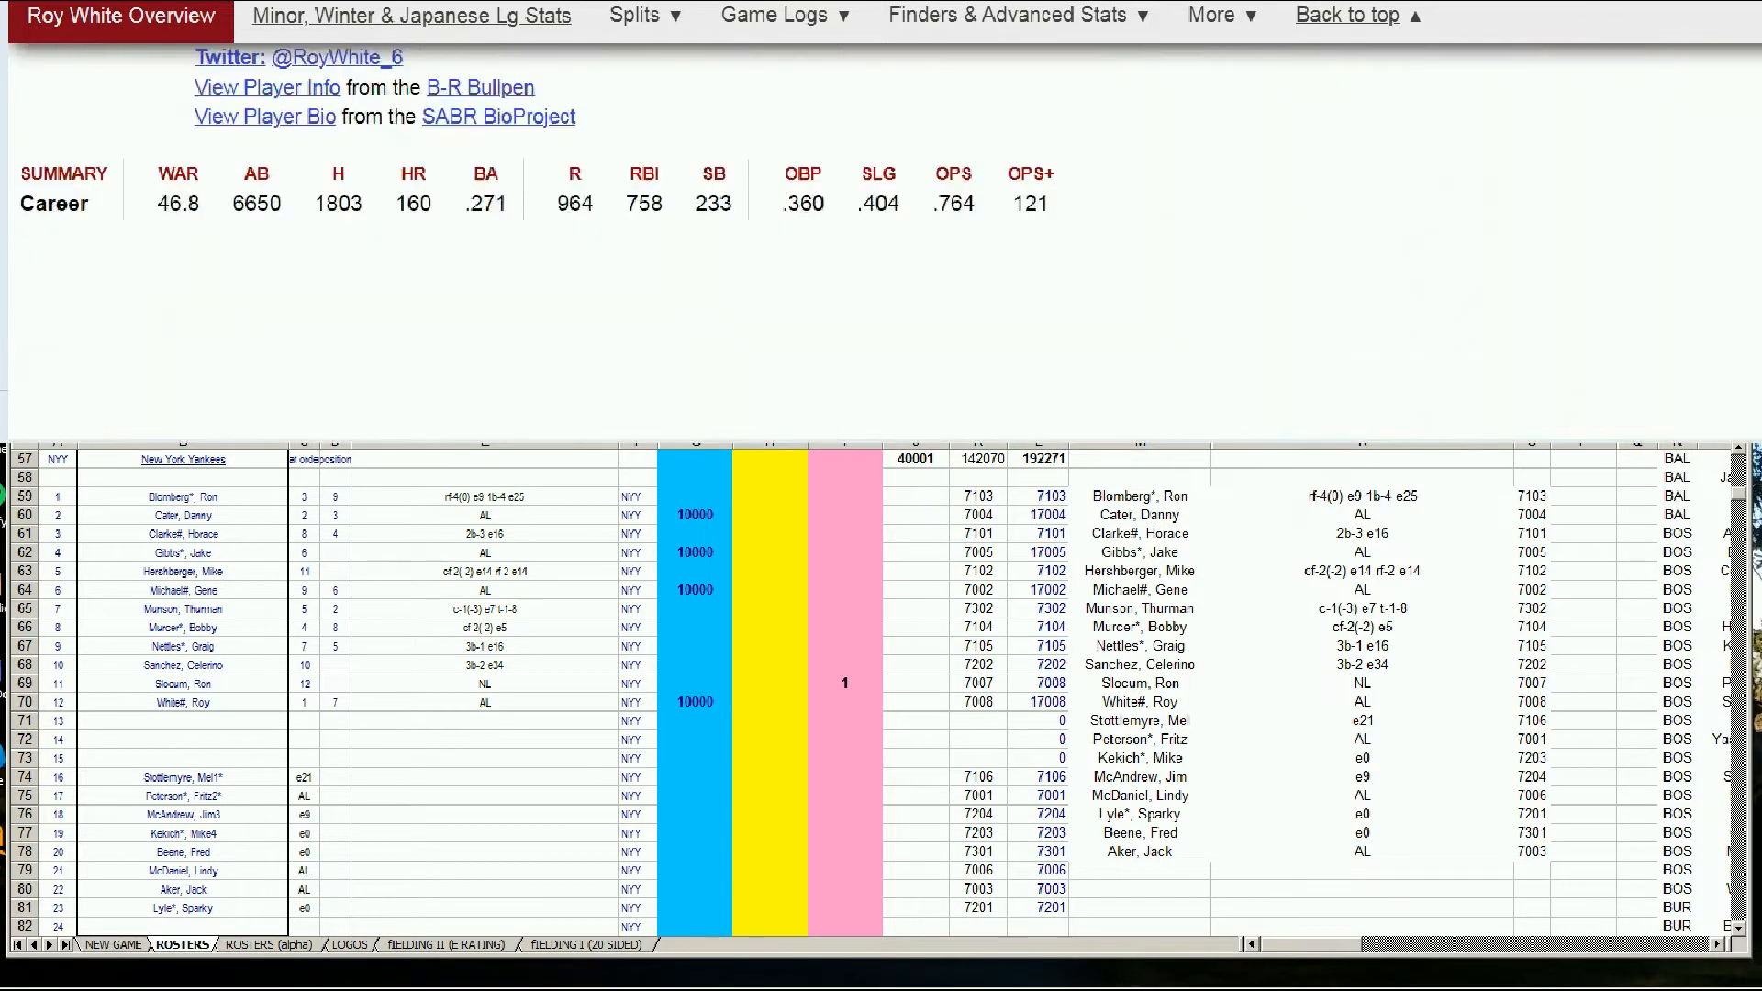
pyautogui.click(1214, 69)
pyautogui.write('fritz')
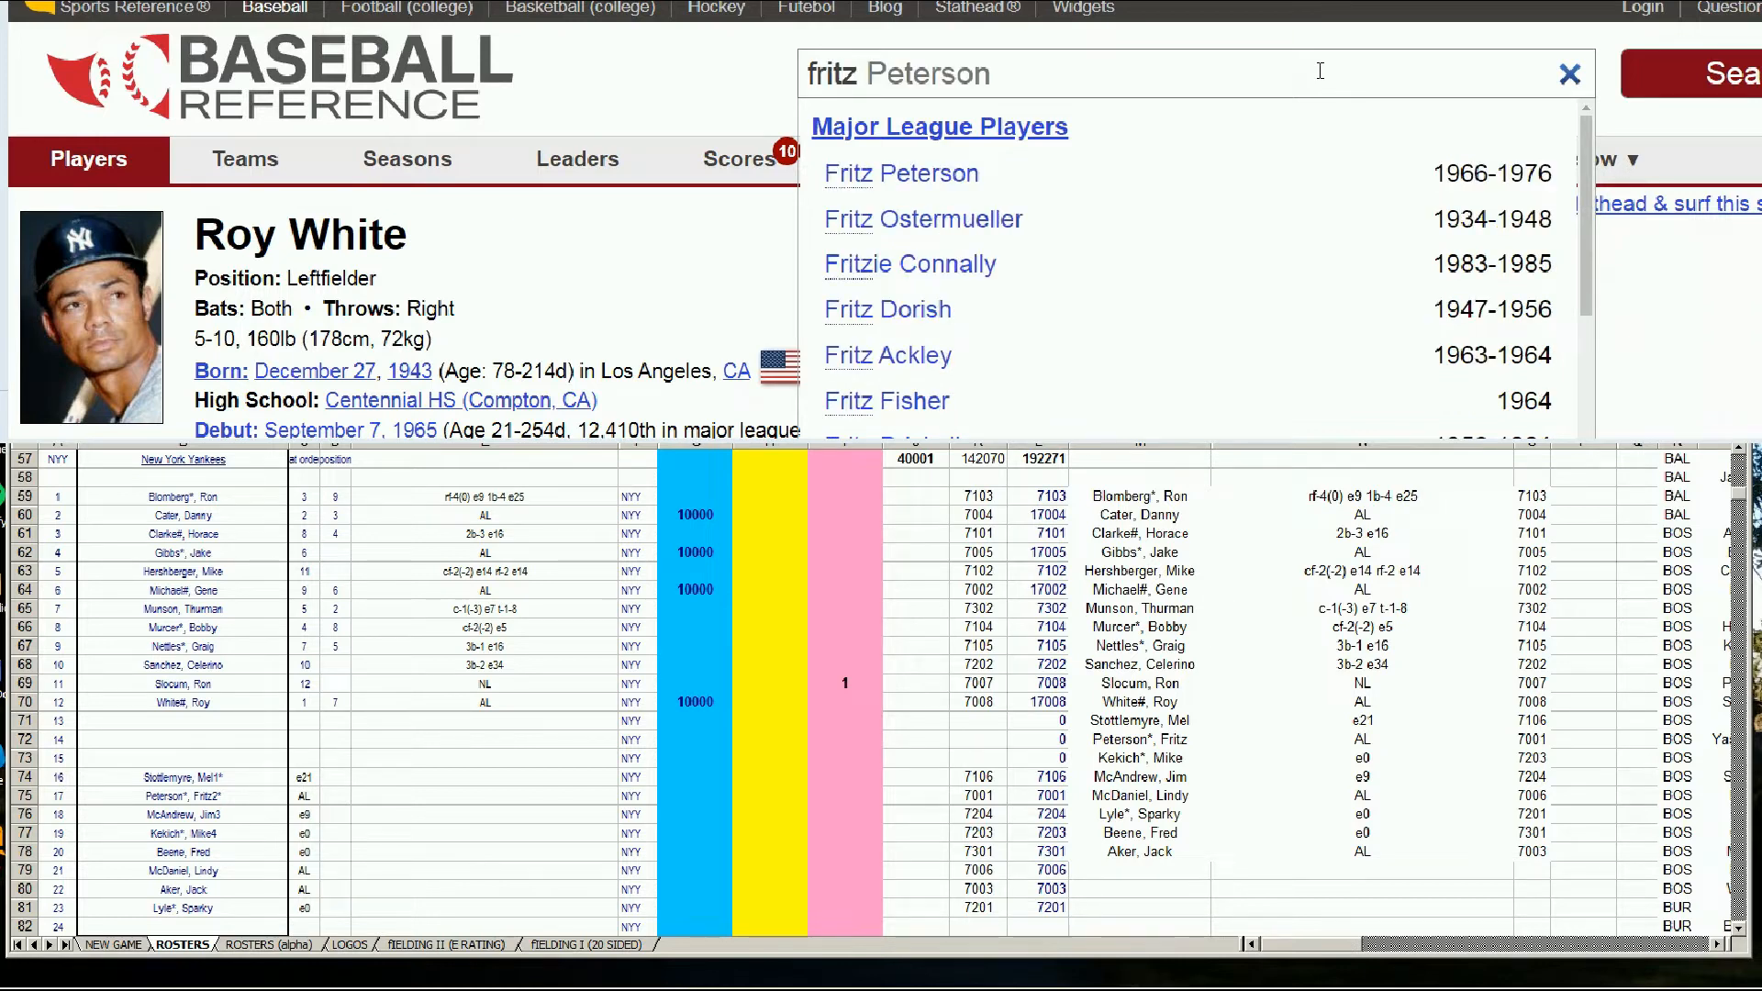
pyautogui.click(940, 181)
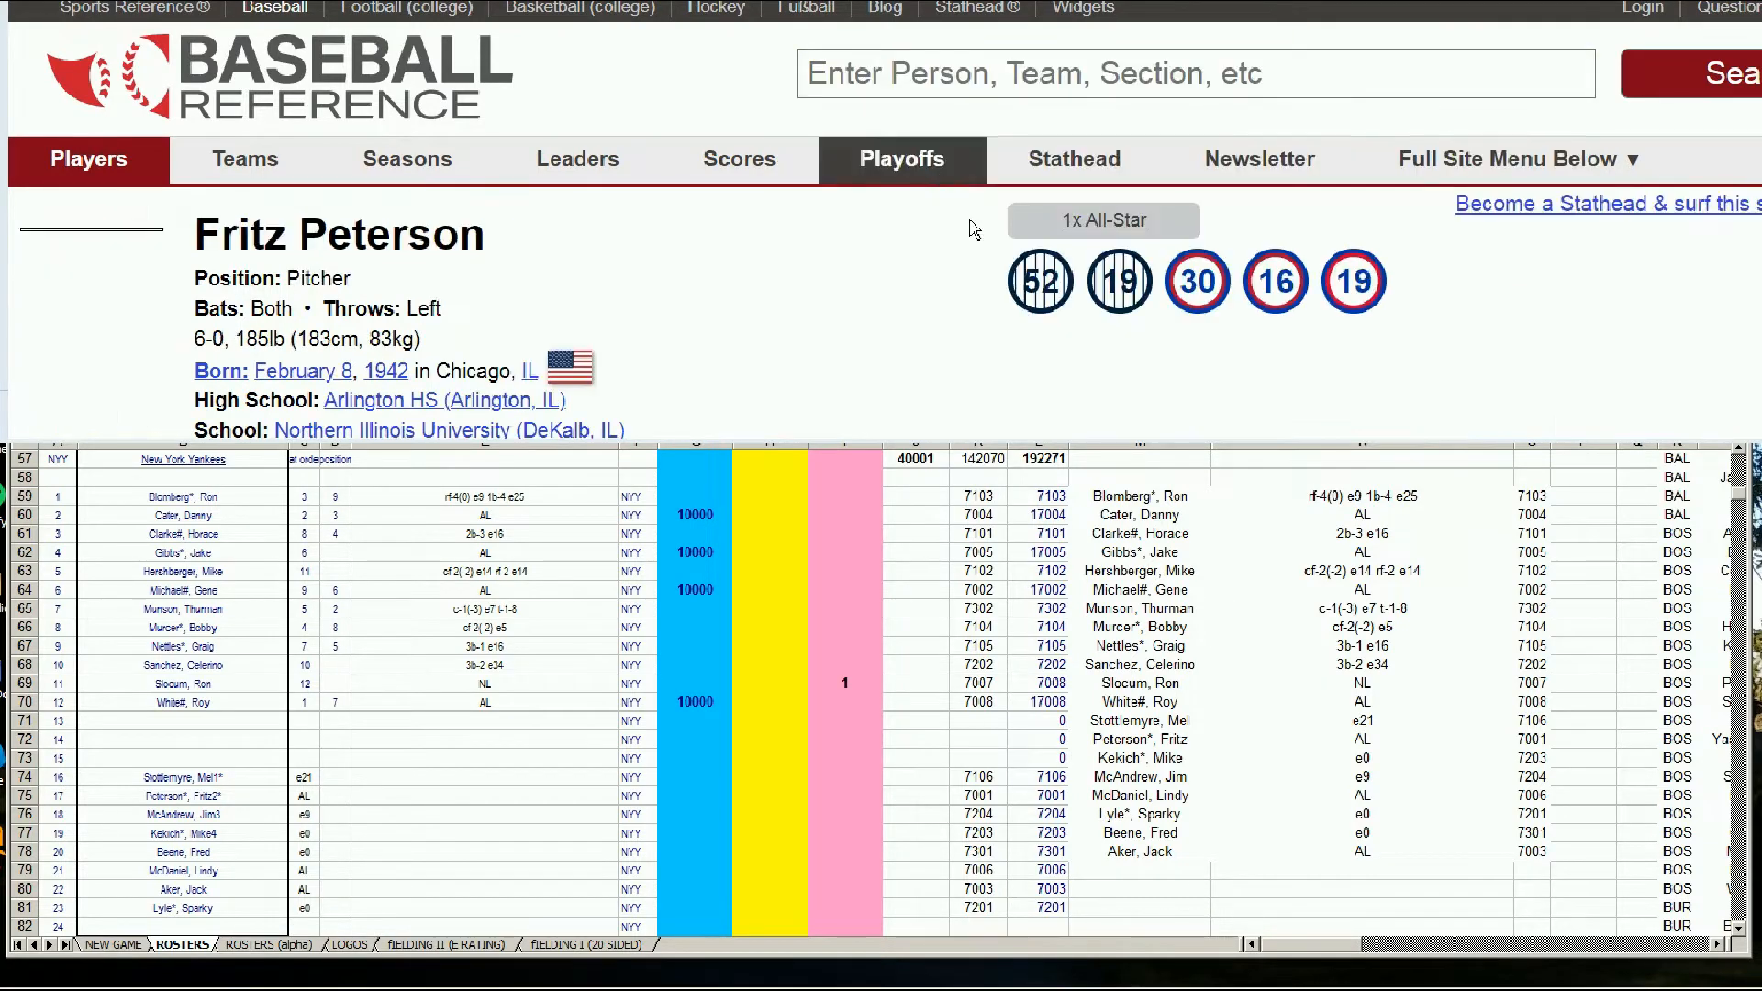
pyautogui.scroll(-7, 1059, 336)
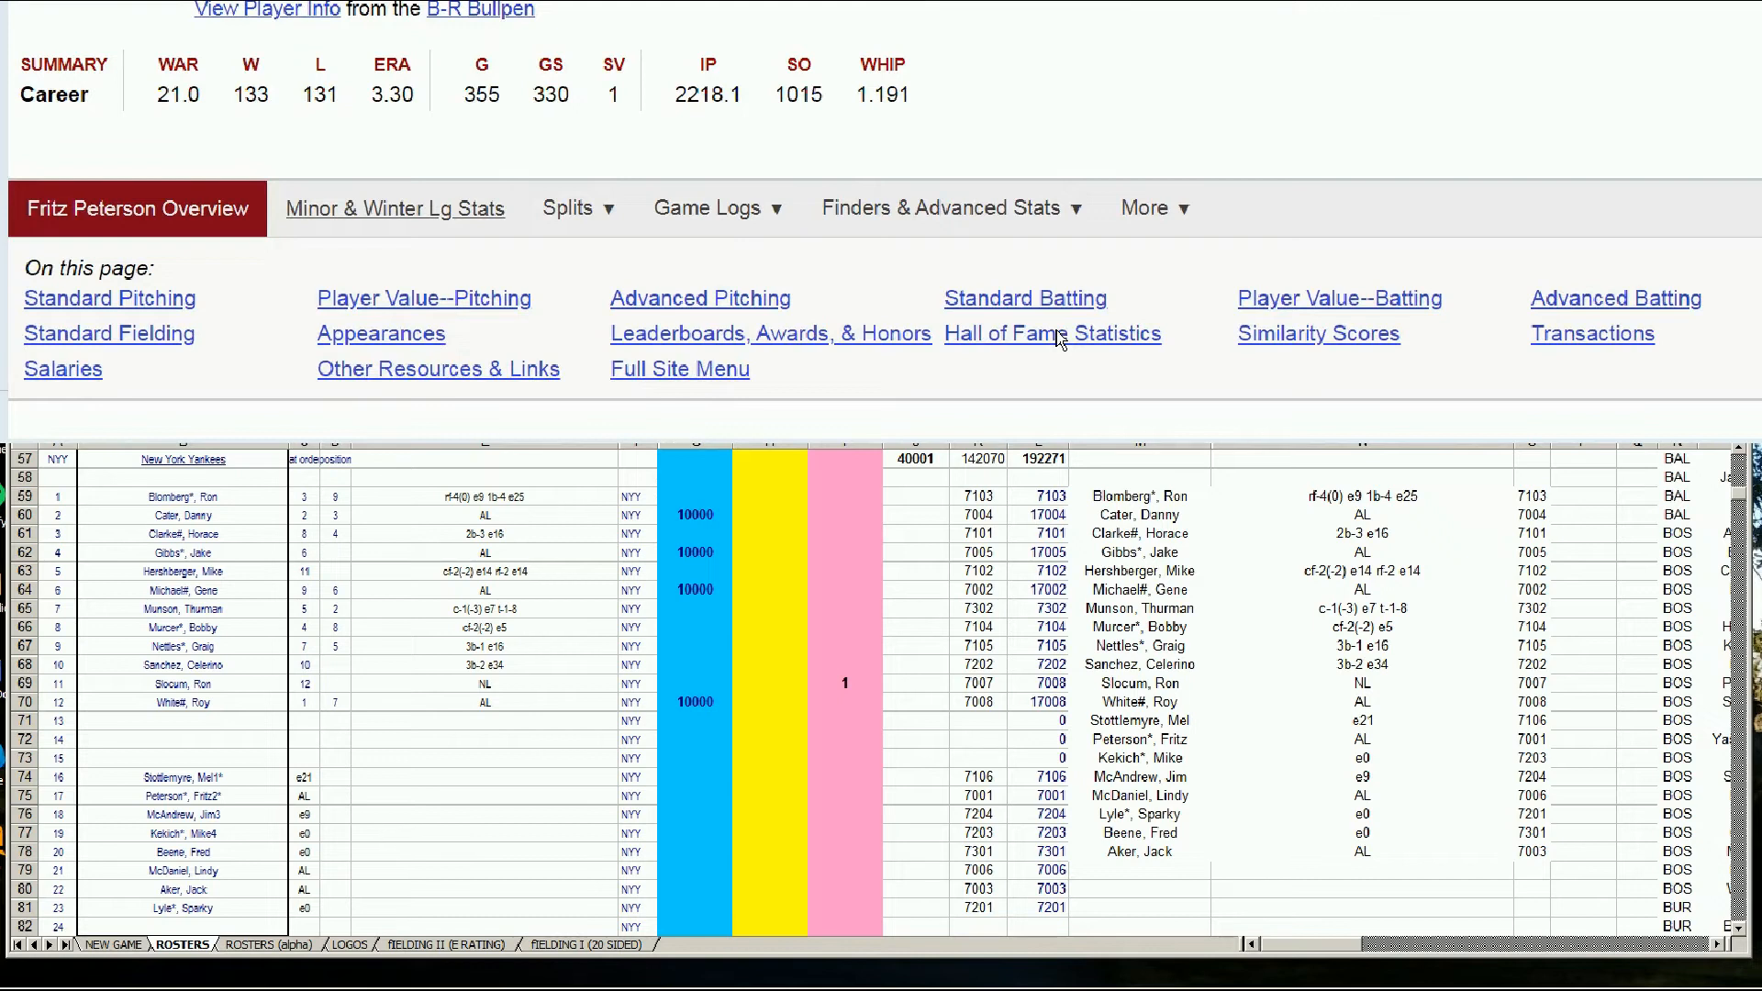
pyautogui.scroll(-8, 1058, 336)
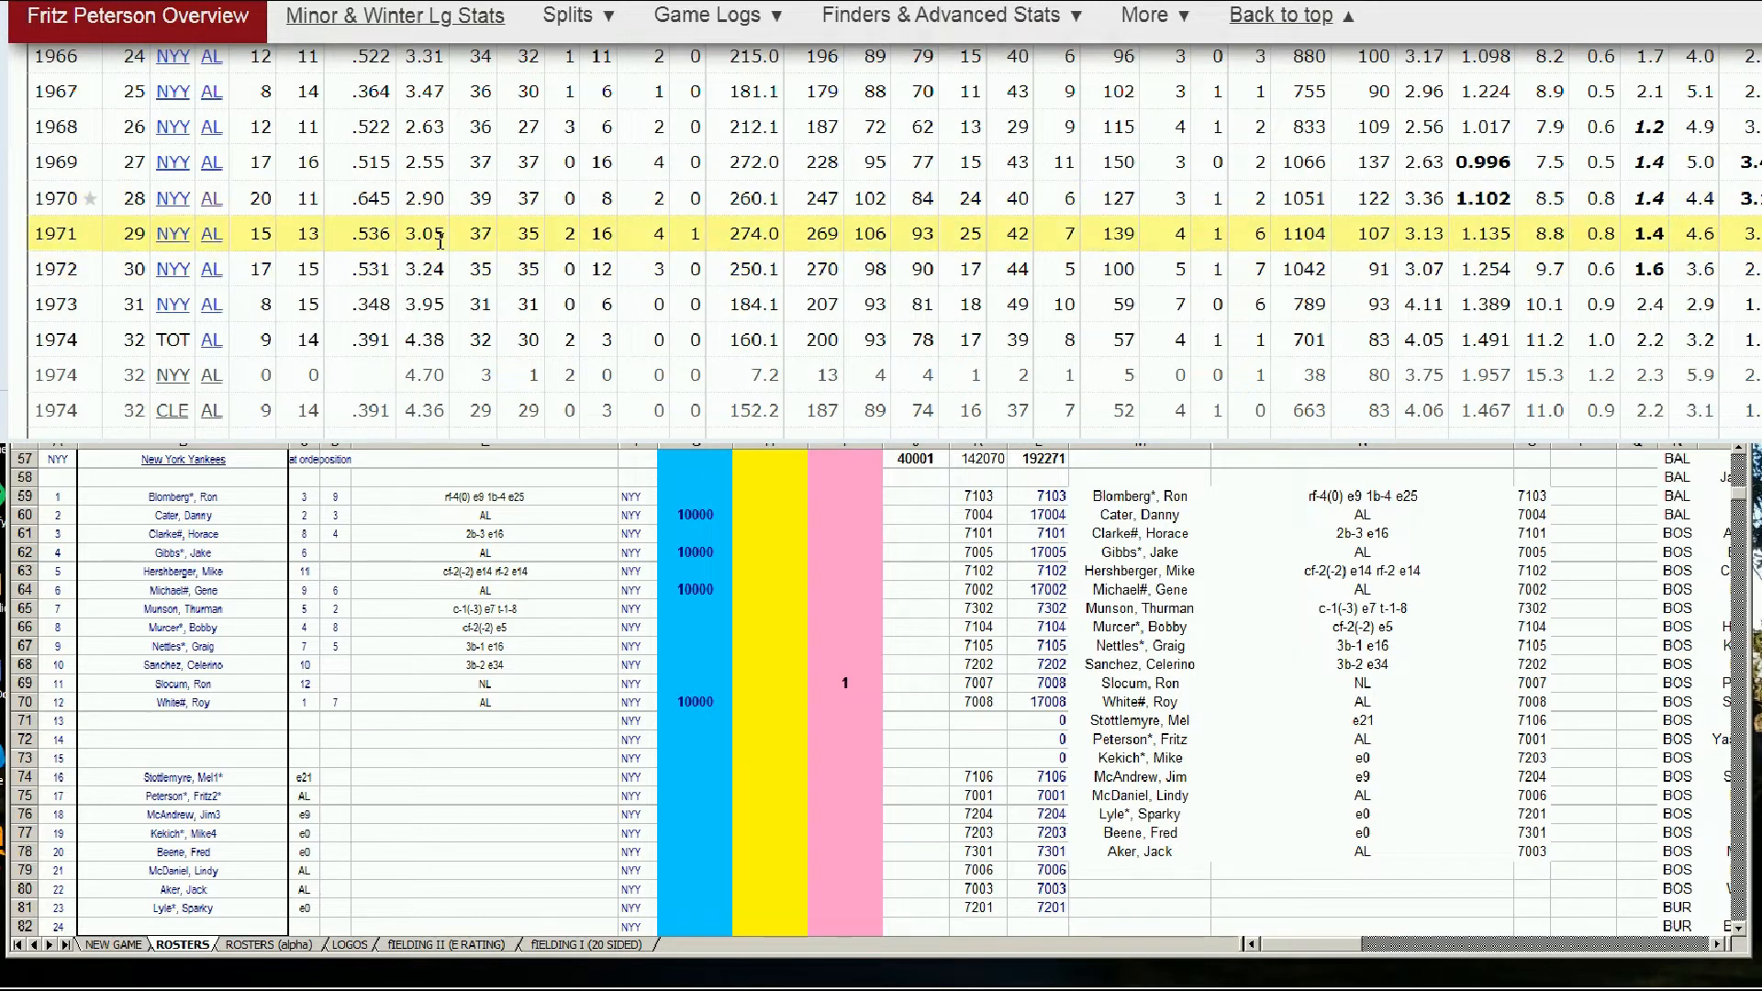
pyautogui.moveTo(441, 239)
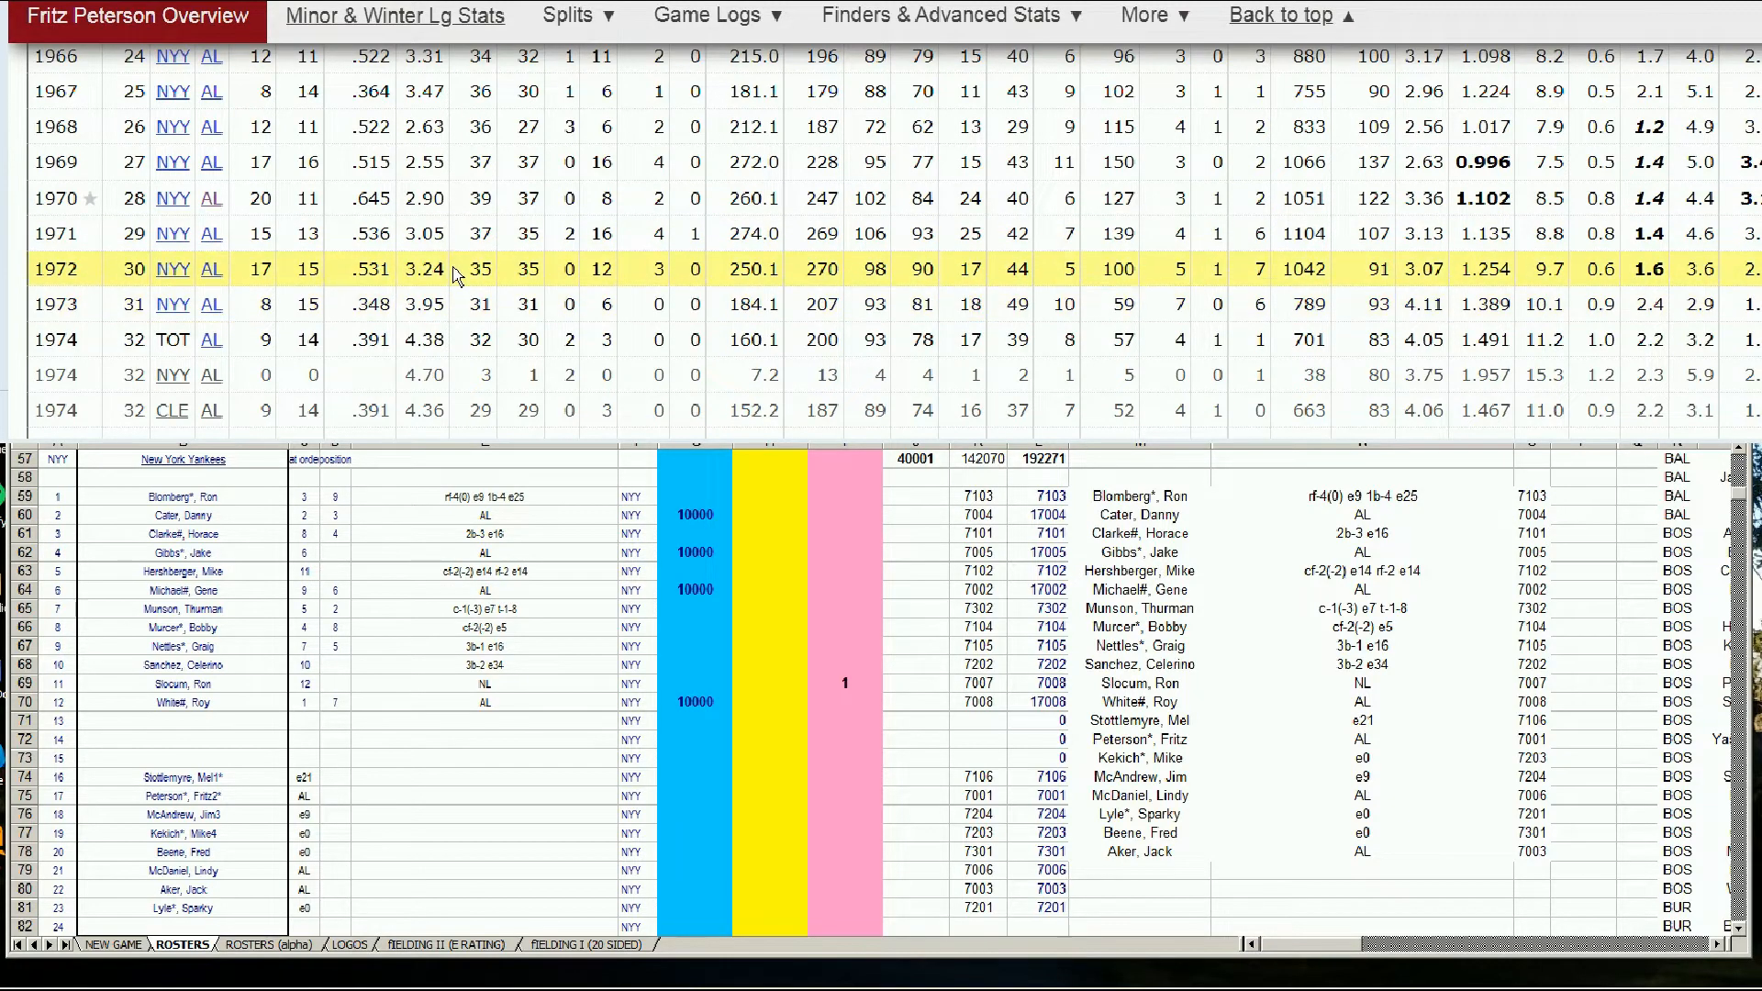
pyautogui.click(672, 770)
pyautogui.click(671, 760)
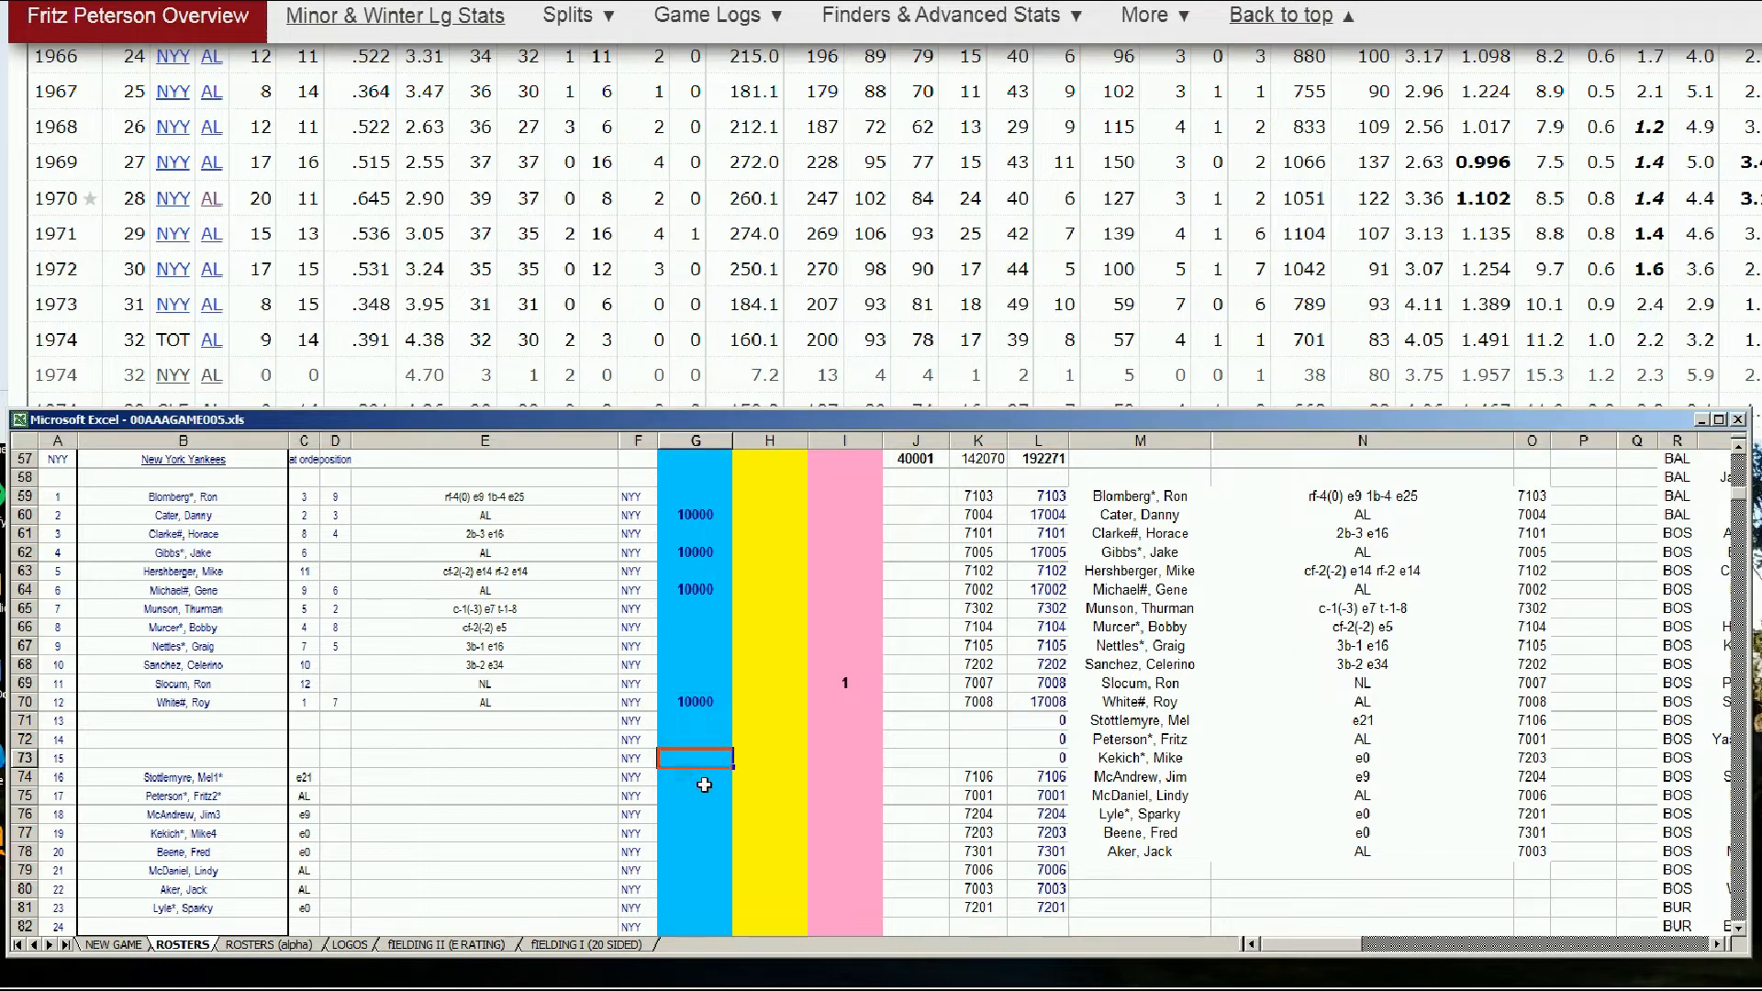
pyautogui.click(704, 782)
pyautogui.click(708, 795)
pyautogui.write('10000')
pyautogui.press('Return')
pyautogui.press('Up')
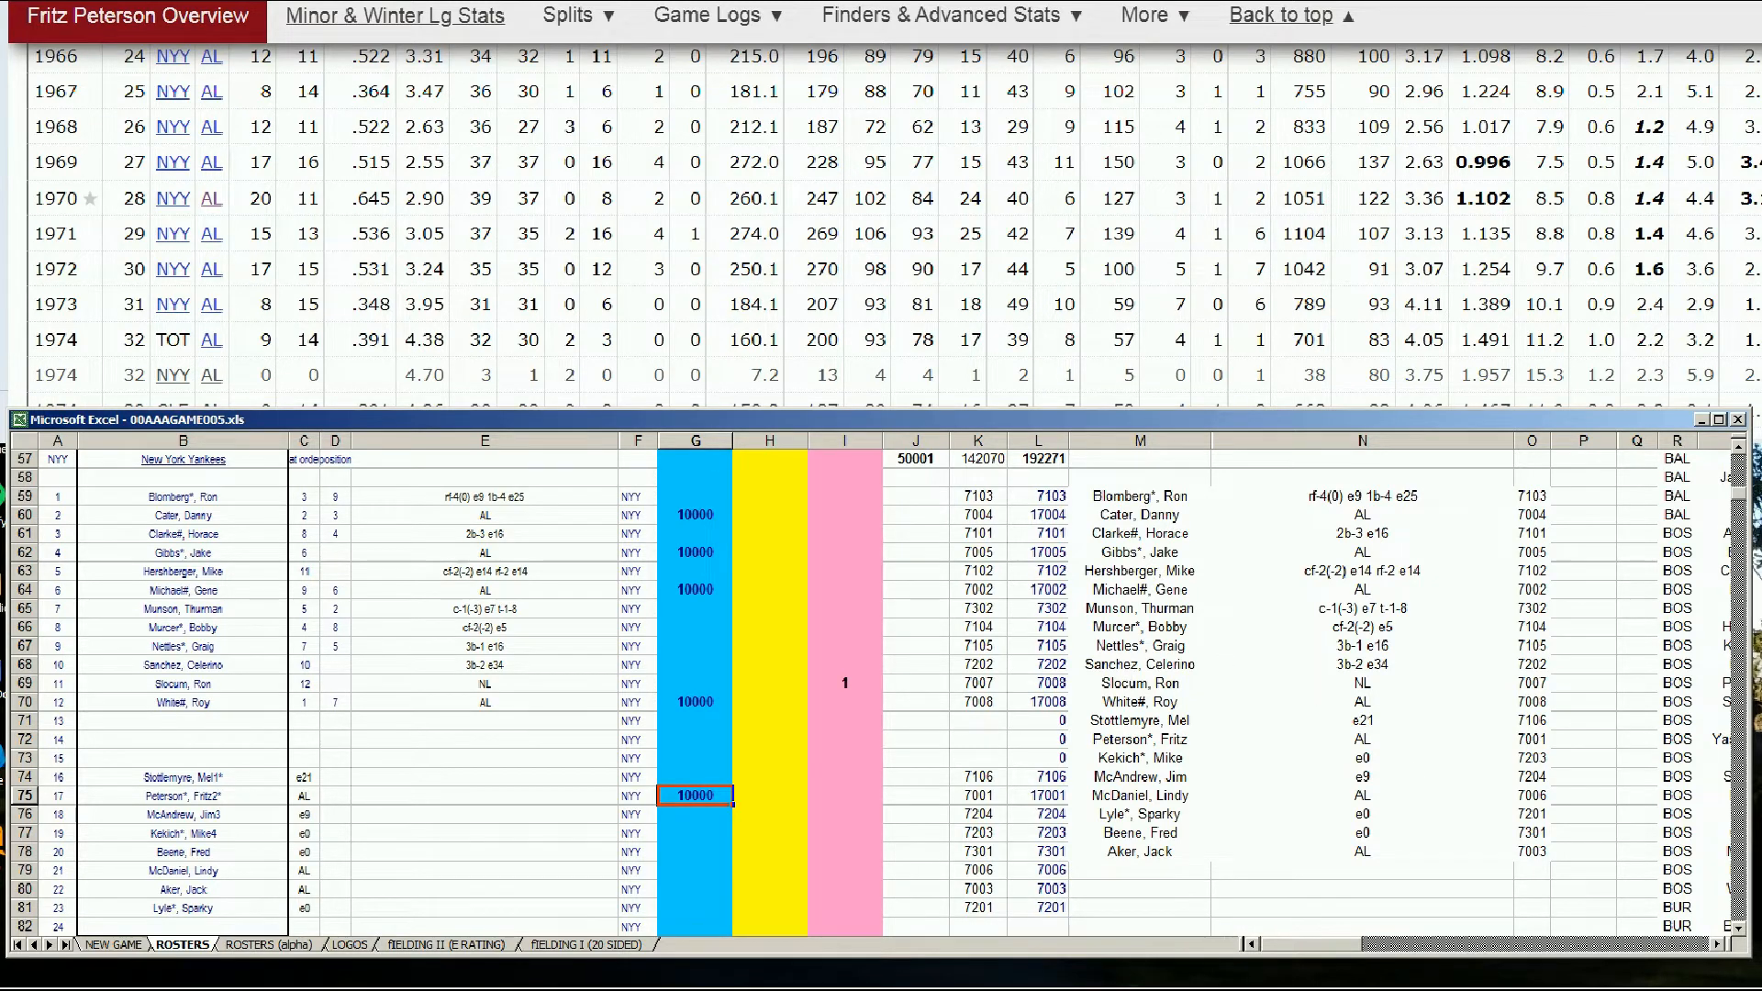
# - Search Baseball Reference for "lindy" and open Lindy McDaniel's page at his standard pitching table
pyautogui.moveTo(1761, 119); pyautogui.dragTo(1761, 55)
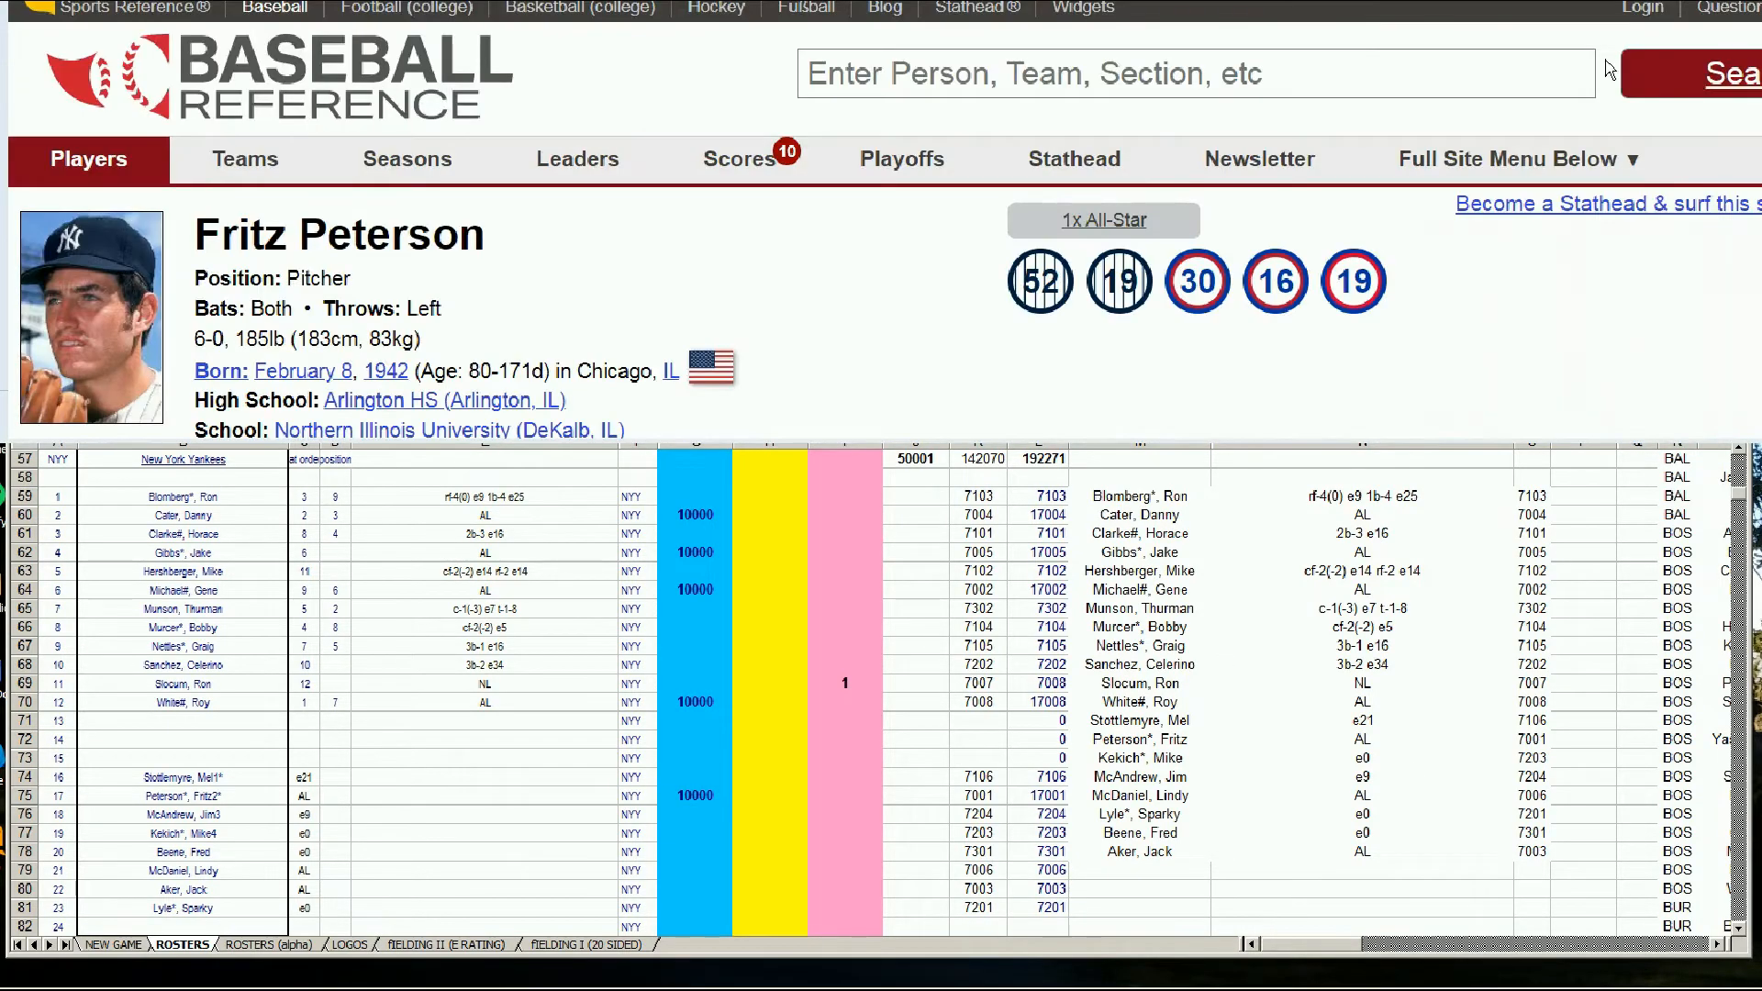
pyautogui.click(1576, 76)
pyautogui.write('lindy')
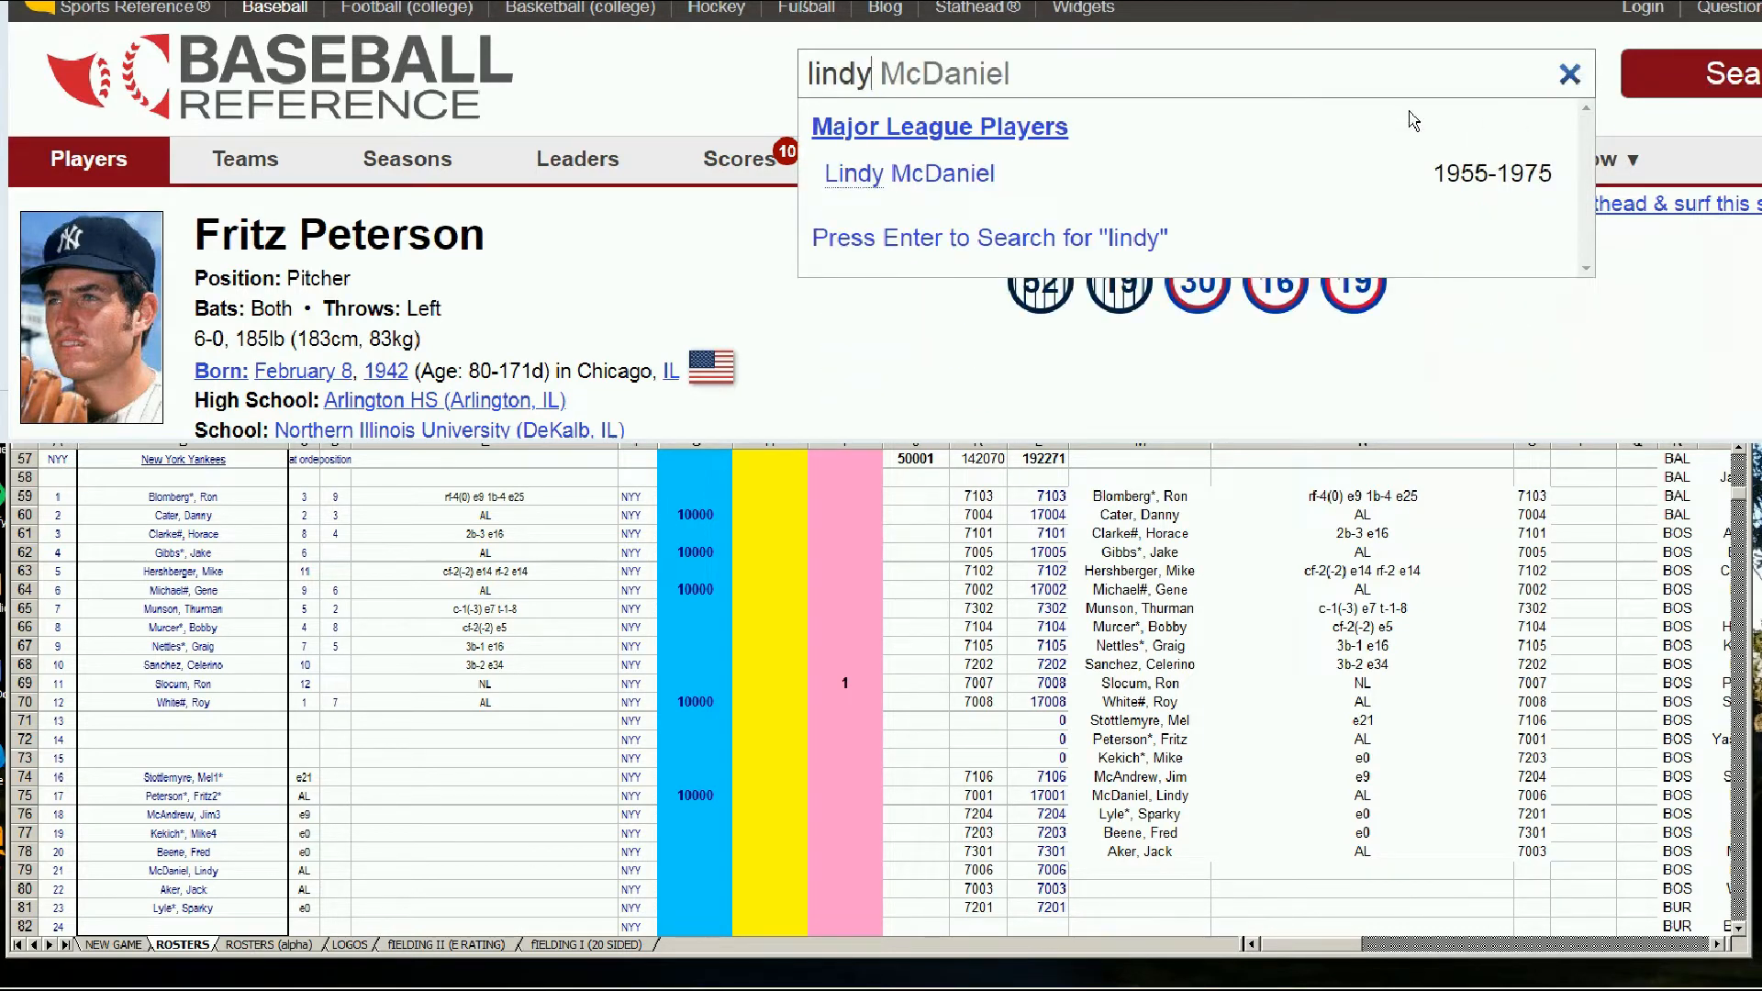
pyautogui.click(936, 171)
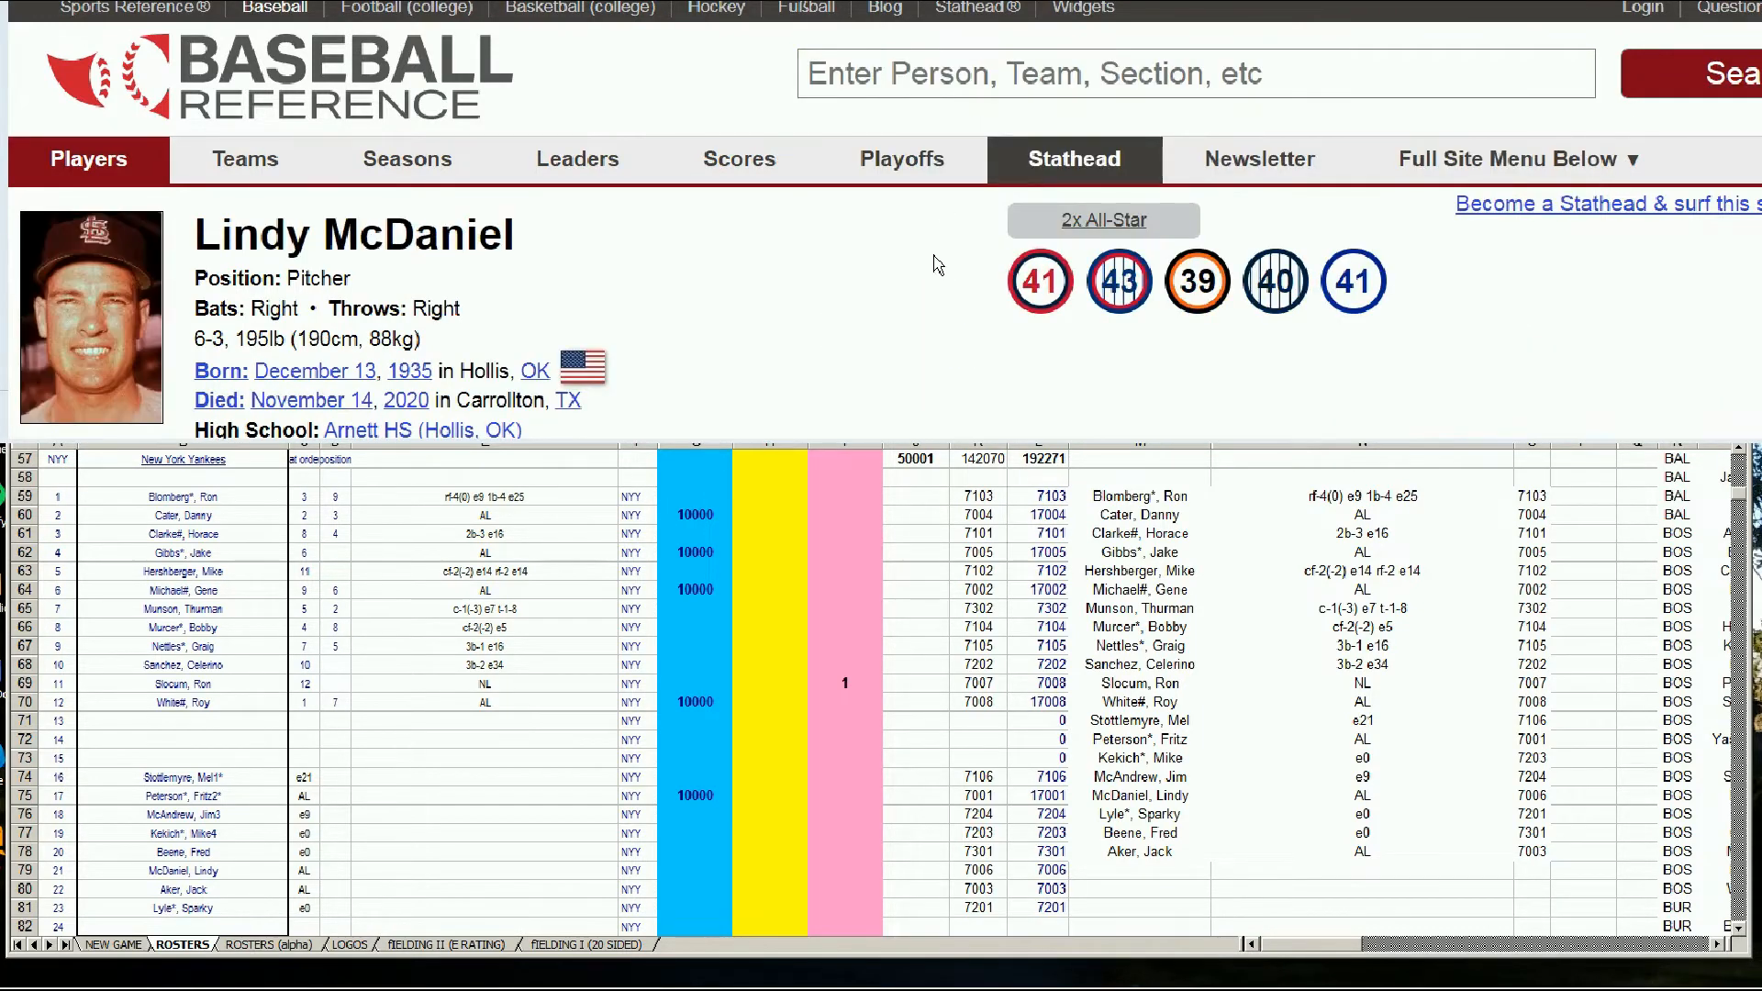
pyautogui.scroll(-10, 938, 266)
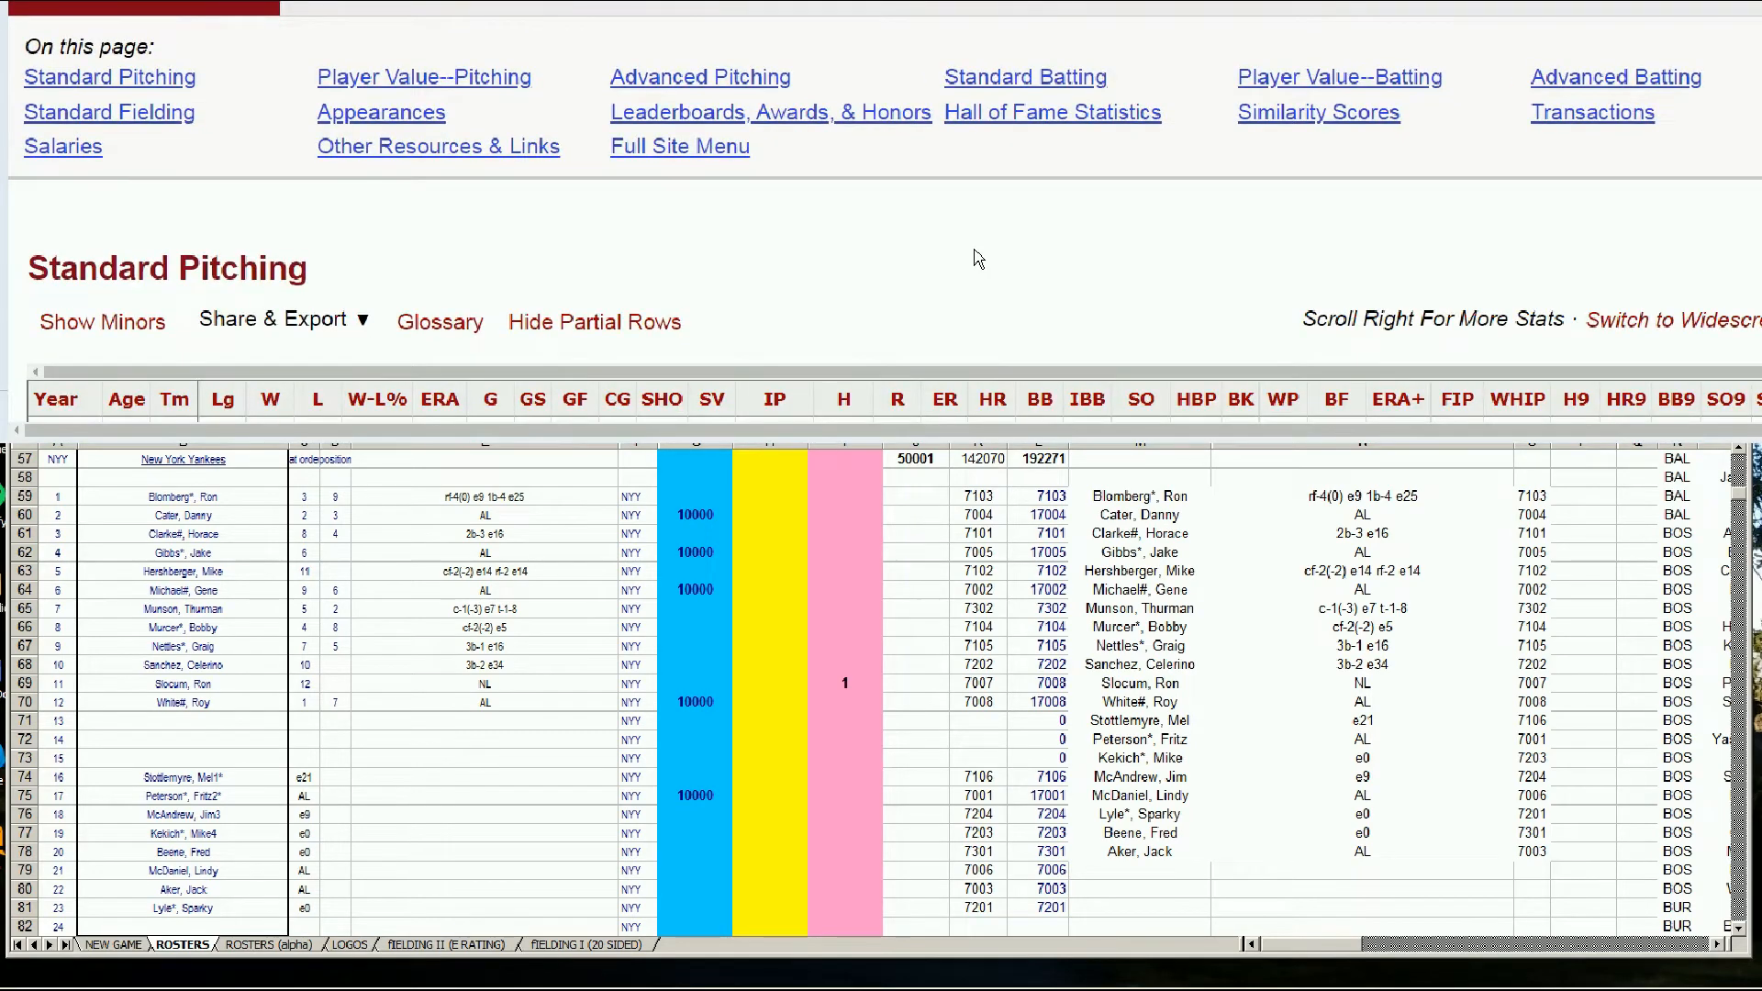
pyautogui.scroll(-10, 979, 260)
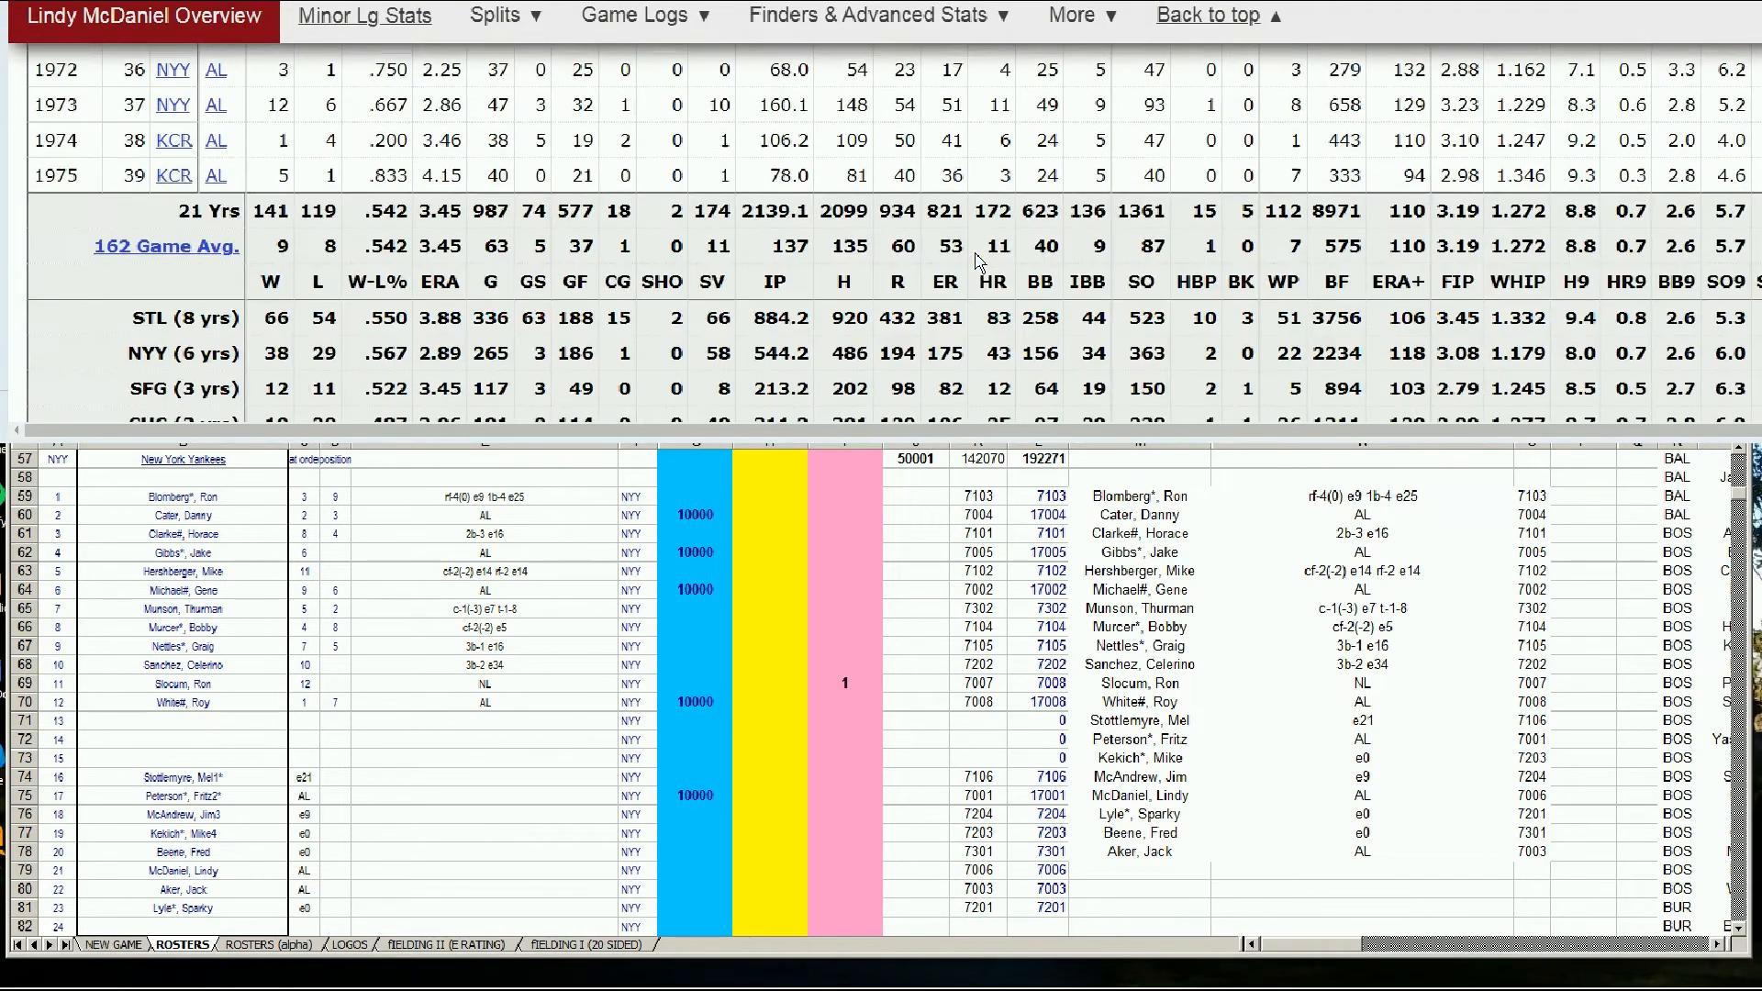
# - Examine Lindy McDaniel's yearly pitching rows across his whole career, checking his teams and the ERA for 1972 to 1974
pyautogui.click(142, 177)
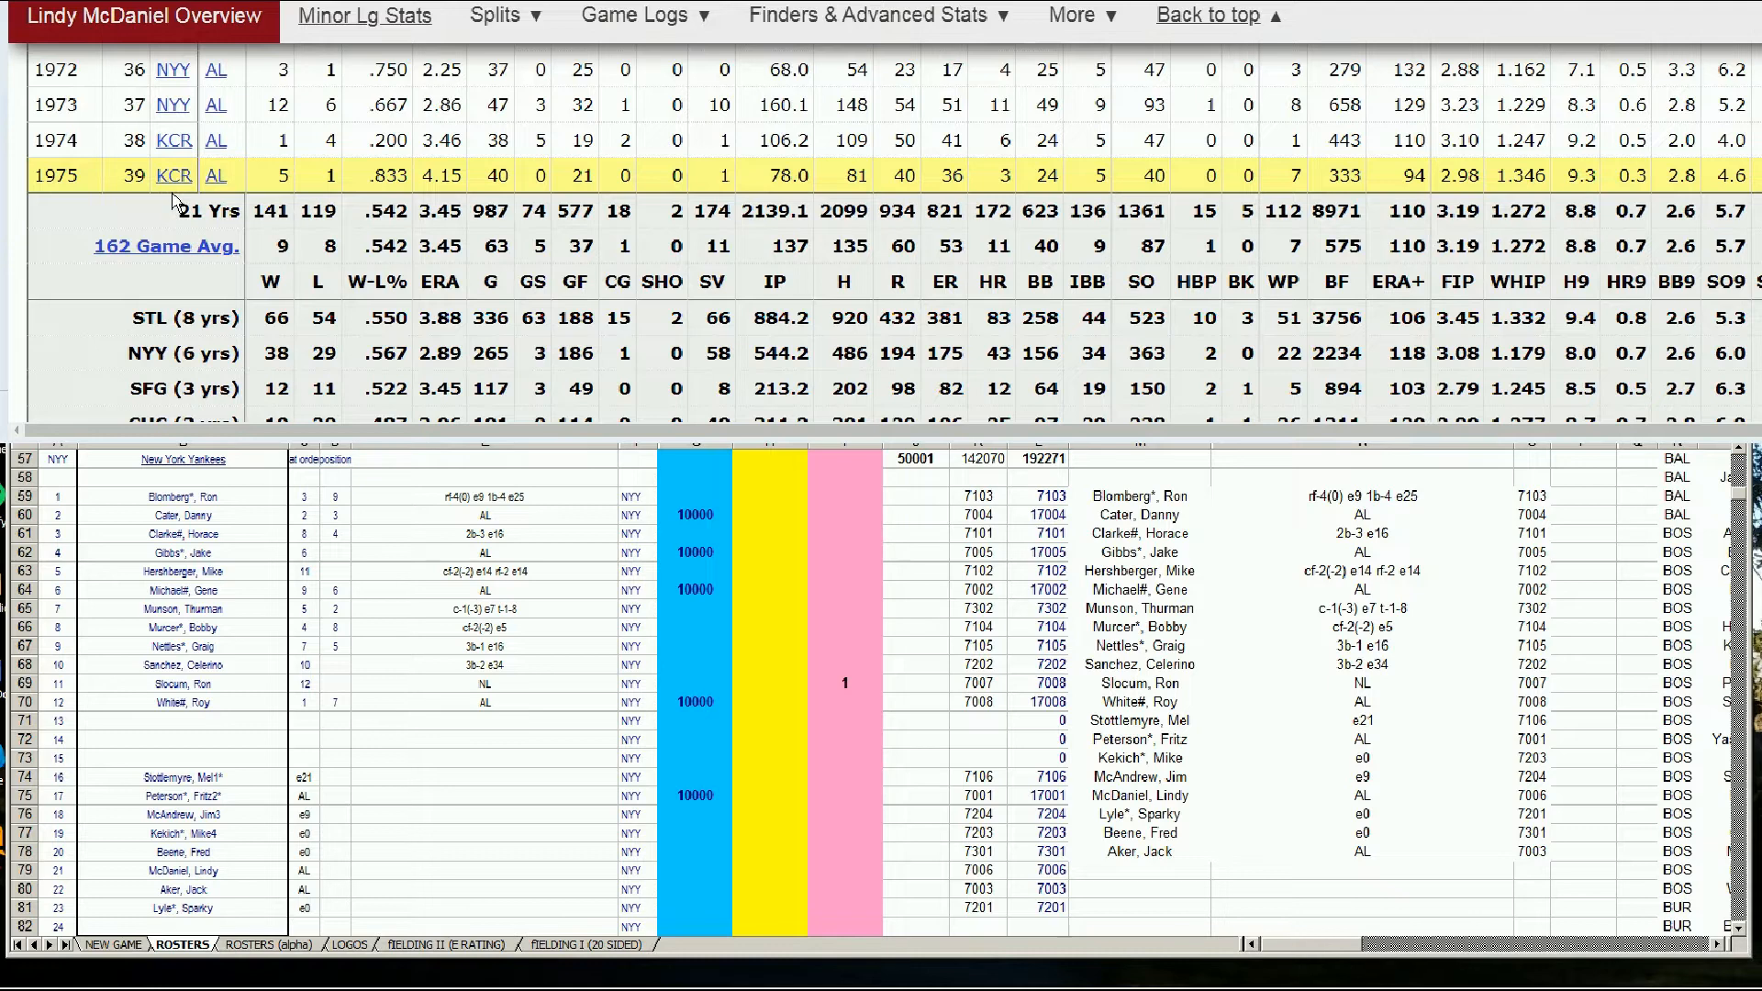
pyautogui.scroll(3, 175, 202)
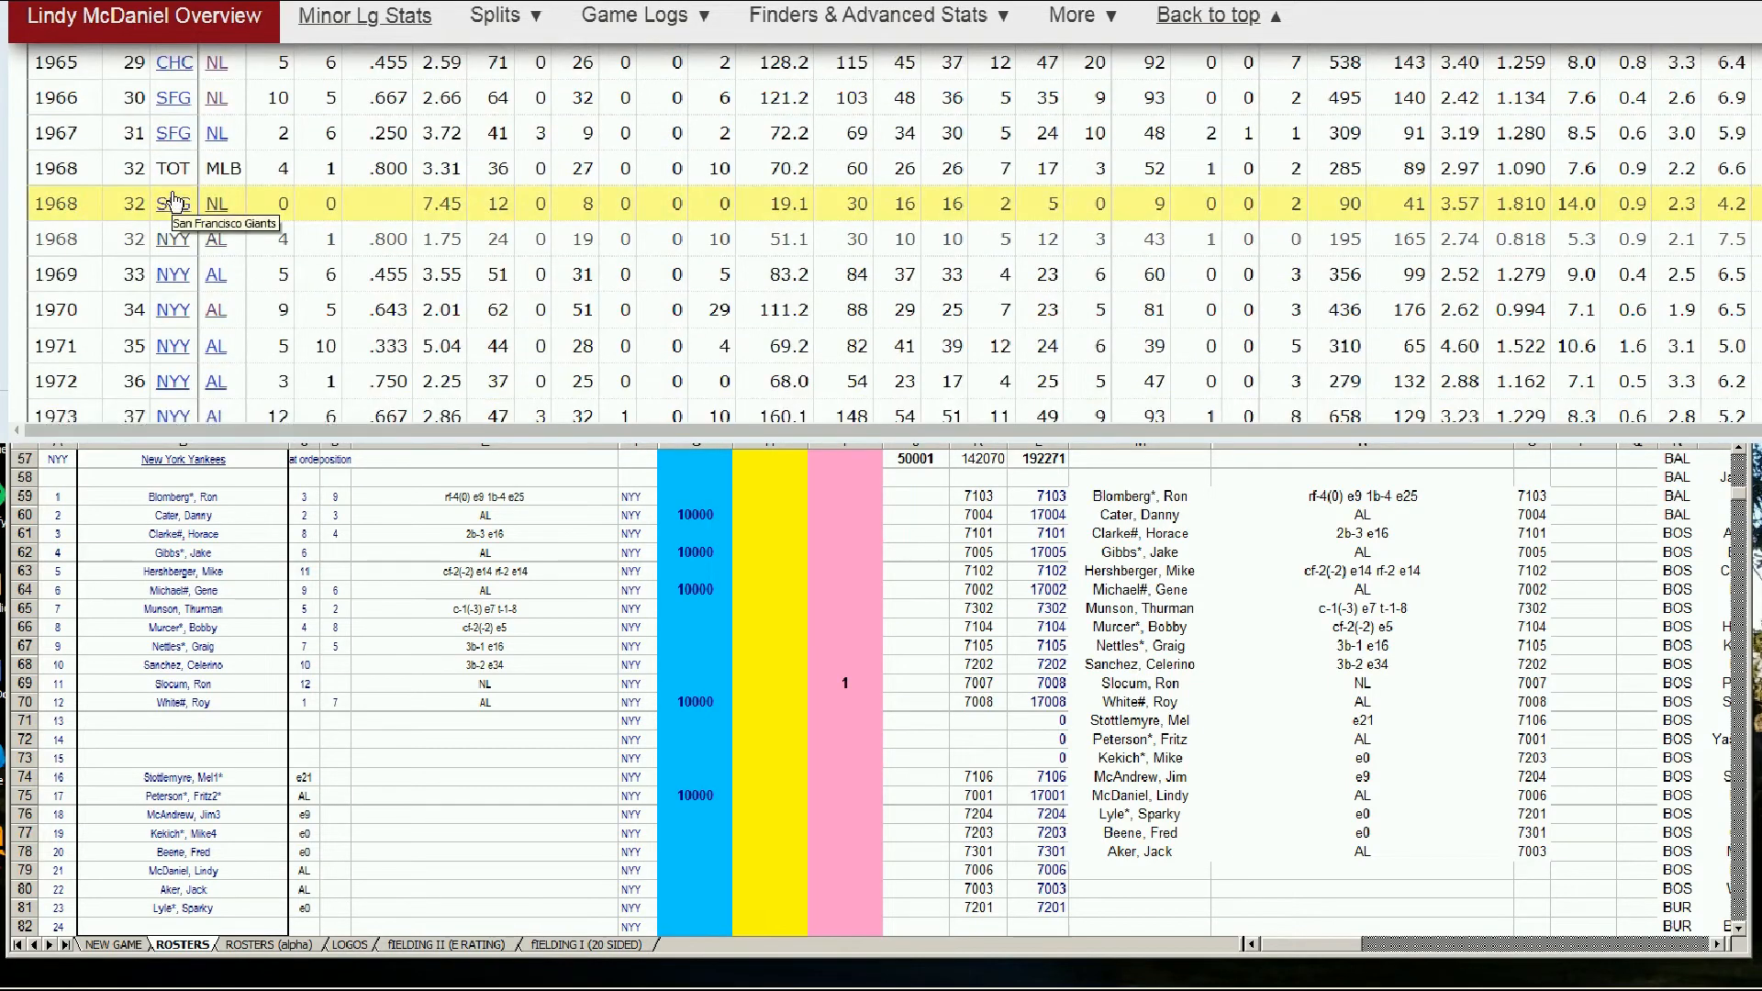
pyautogui.scroll(-3, 175, 202)
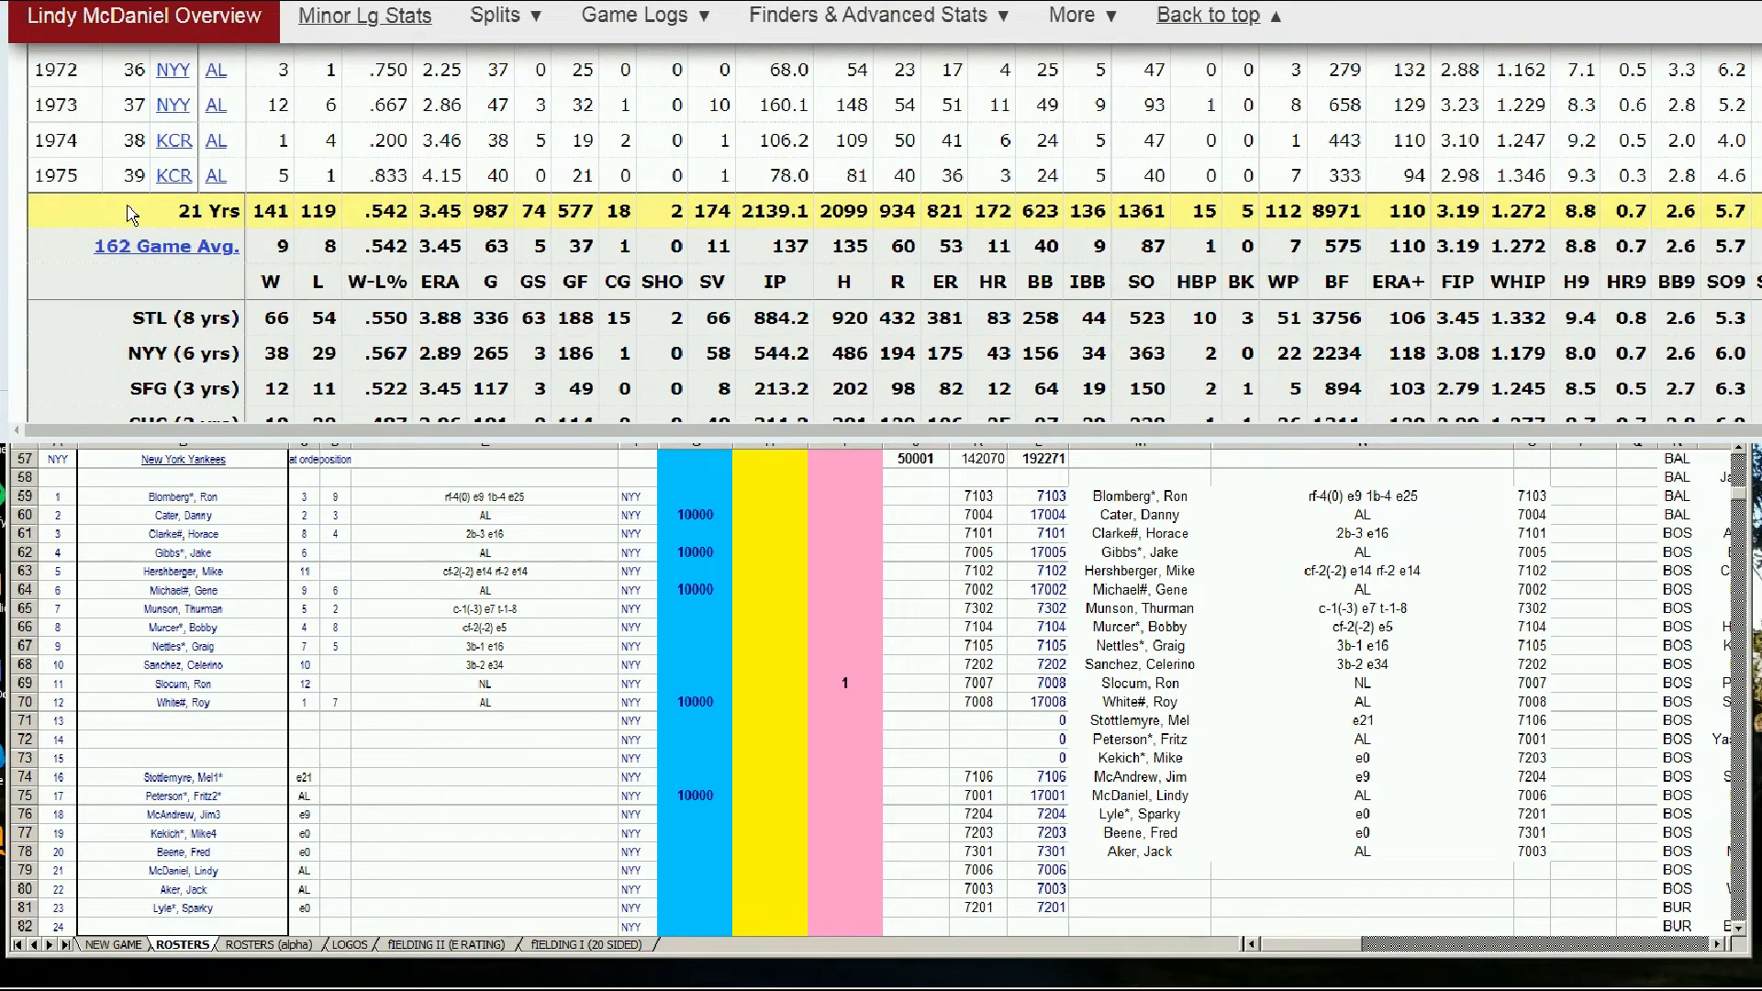
pyautogui.scroll(6, 137, 213)
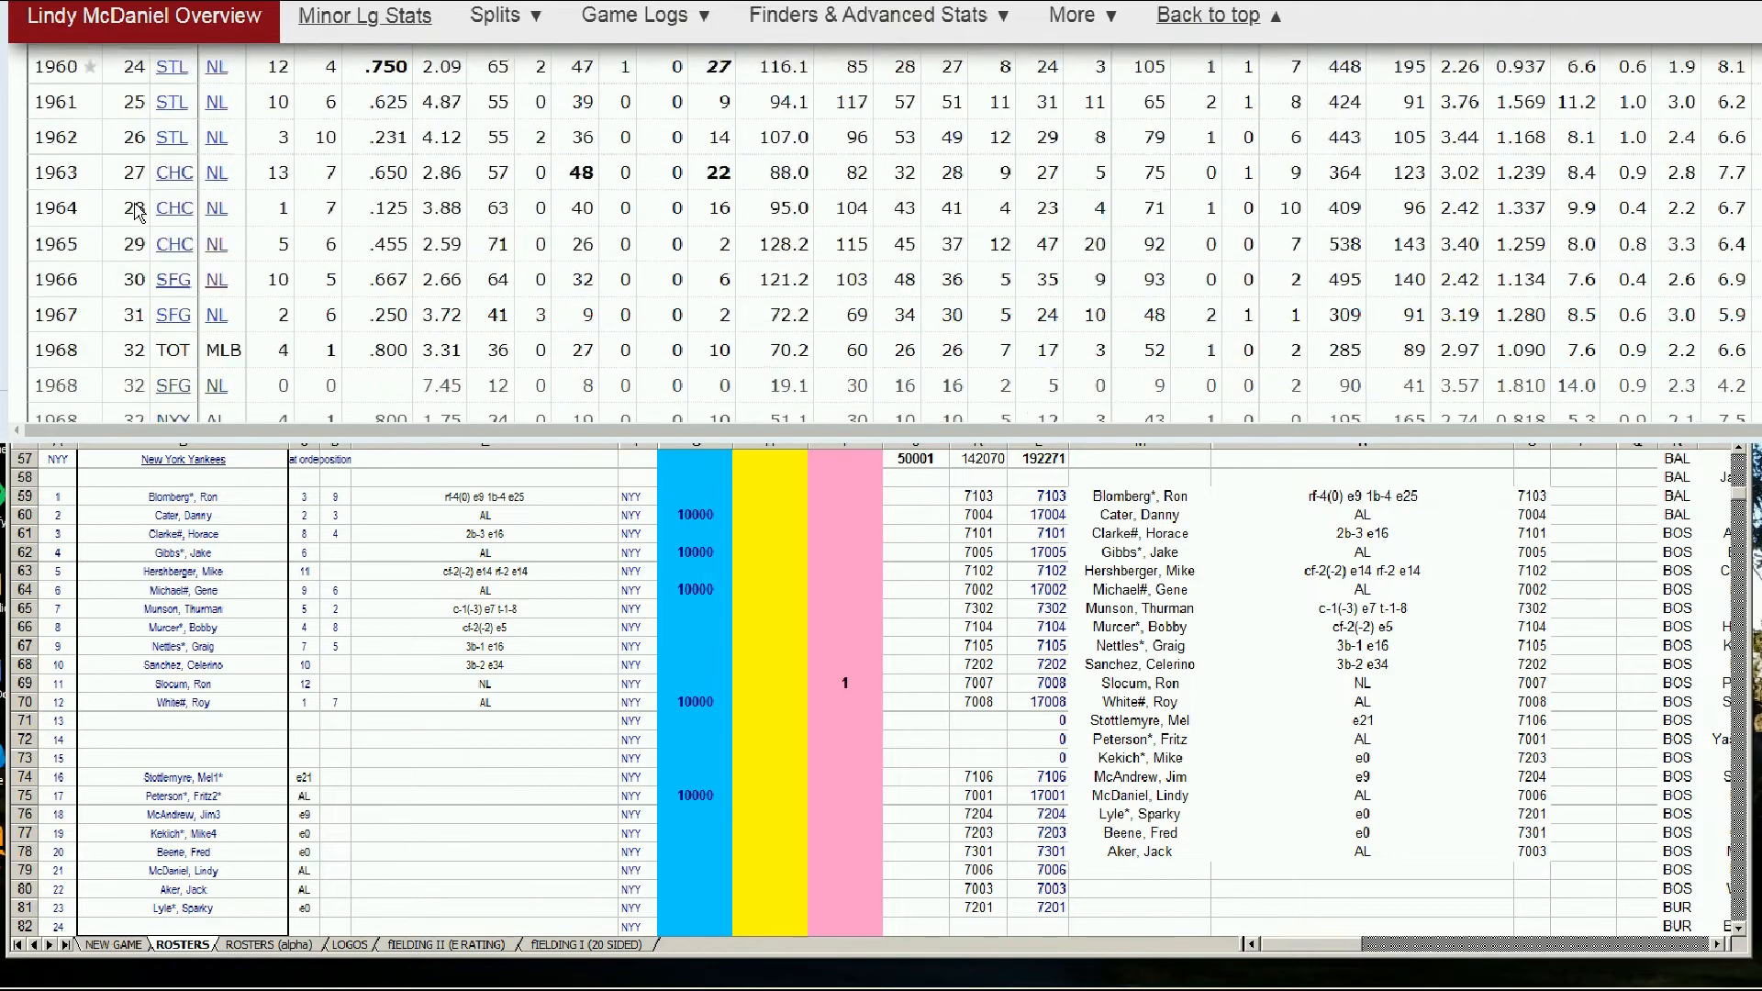
pyautogui.scroll(-2, 136, 204)
pyautogui.scroll(-5, 136, 204)
pyautogui.scroll(9, 136, 220)
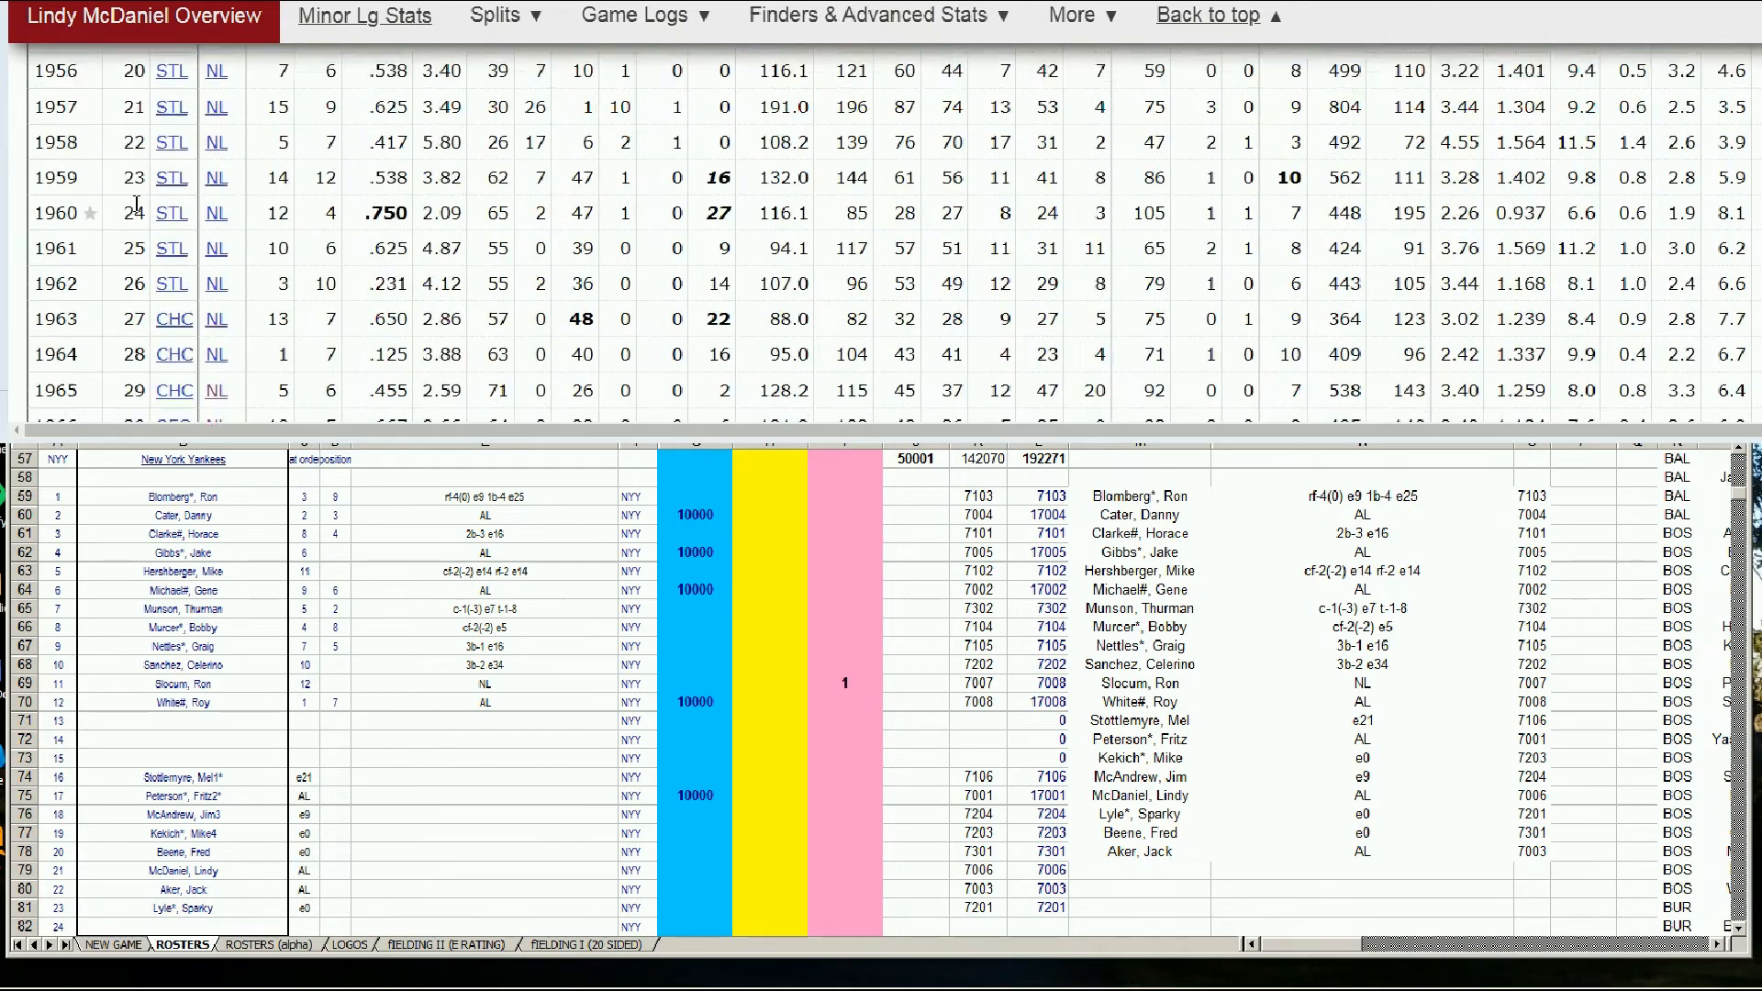
pyautogui.scroll(-8, 136, 316)
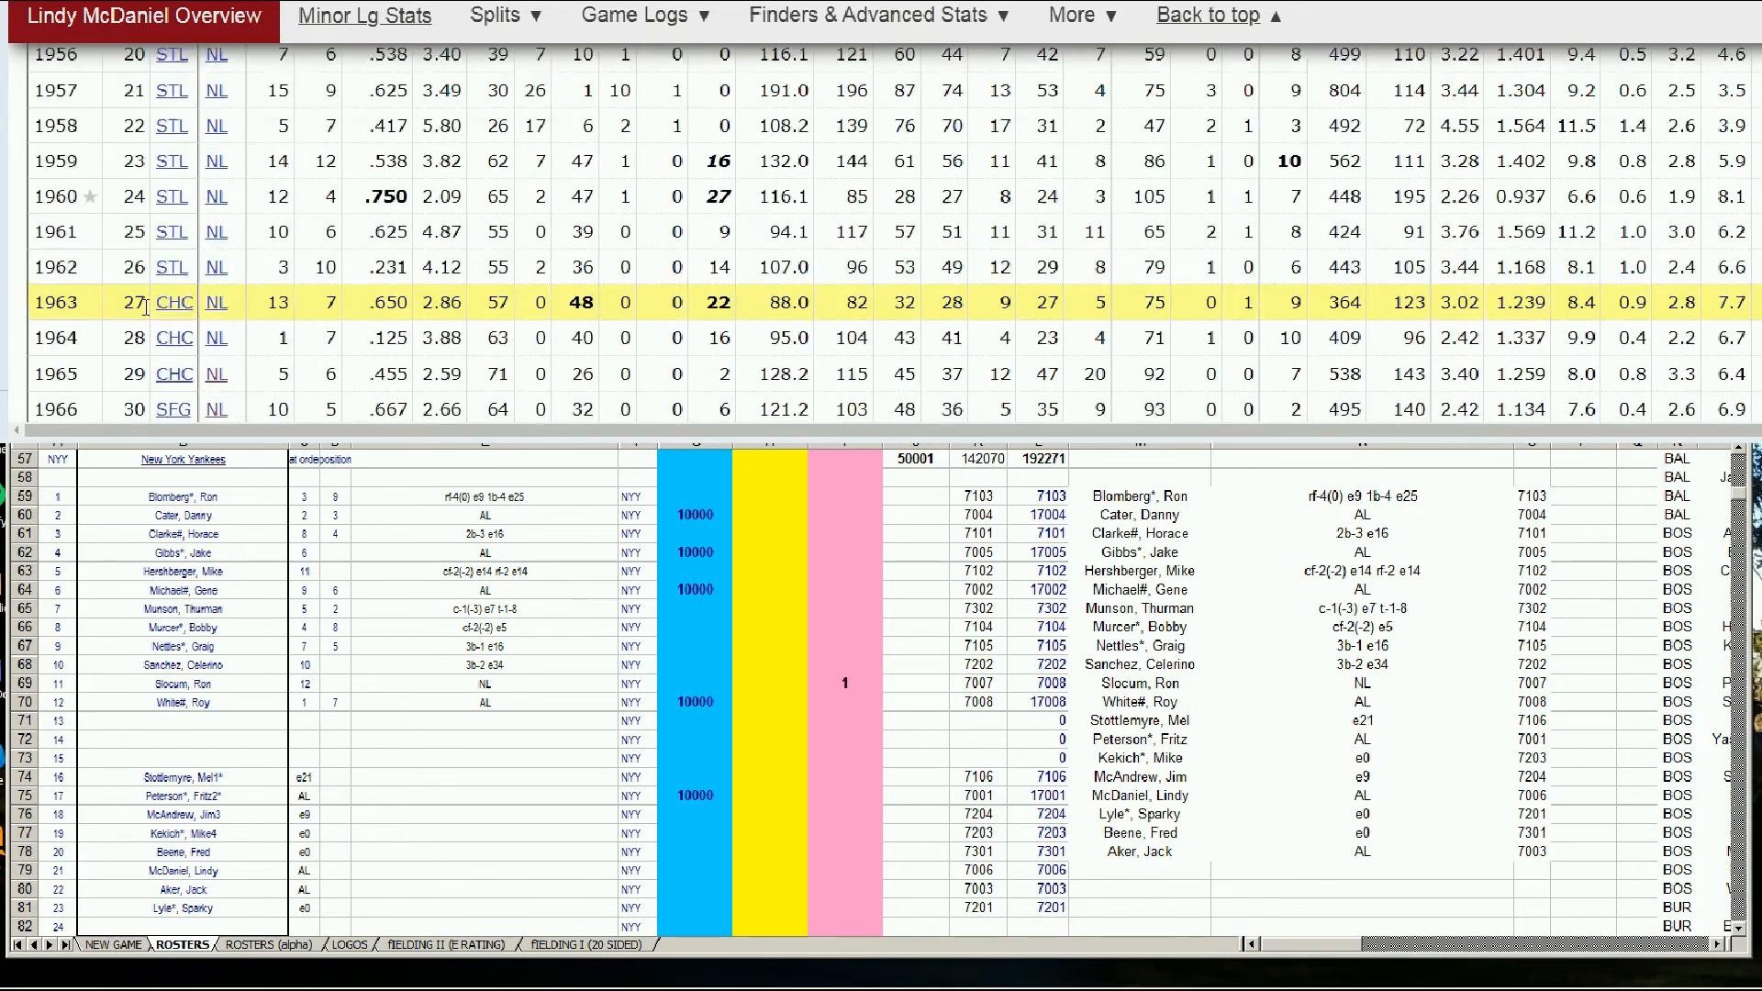
pyautogui.scroll(-3, 122, 319)
pyautogui.scroll(2, 156, 183)
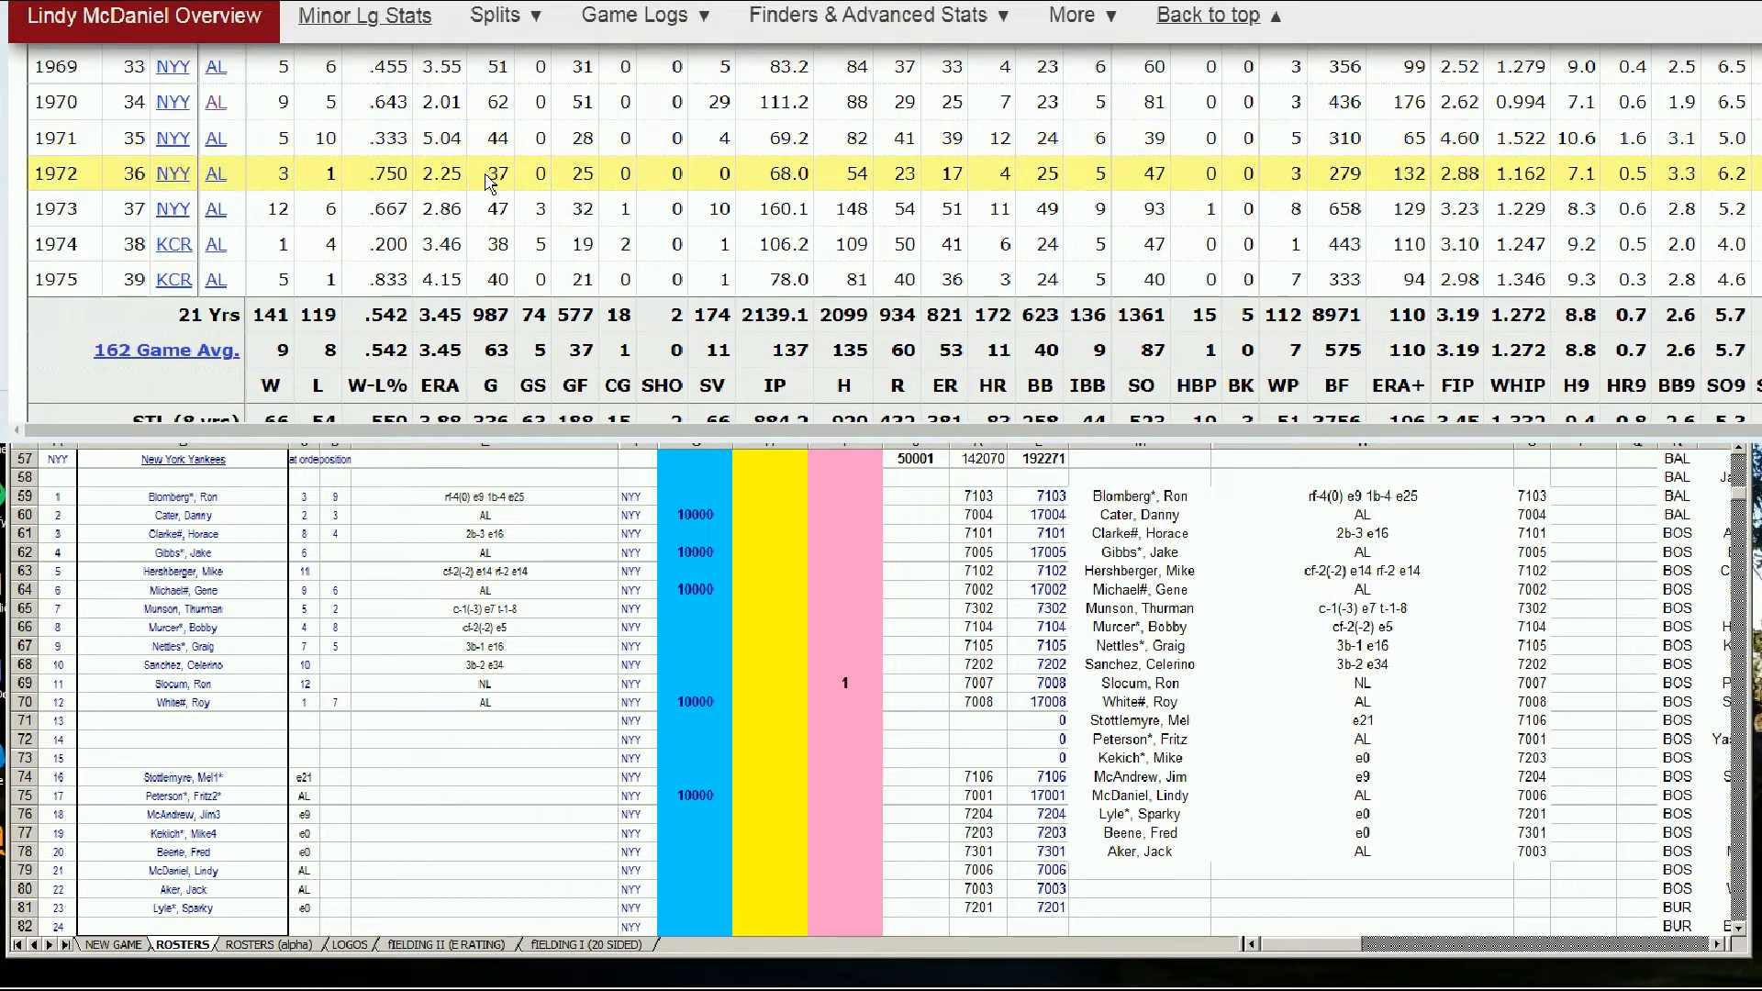
pyautogui.moveTo(441, 213)
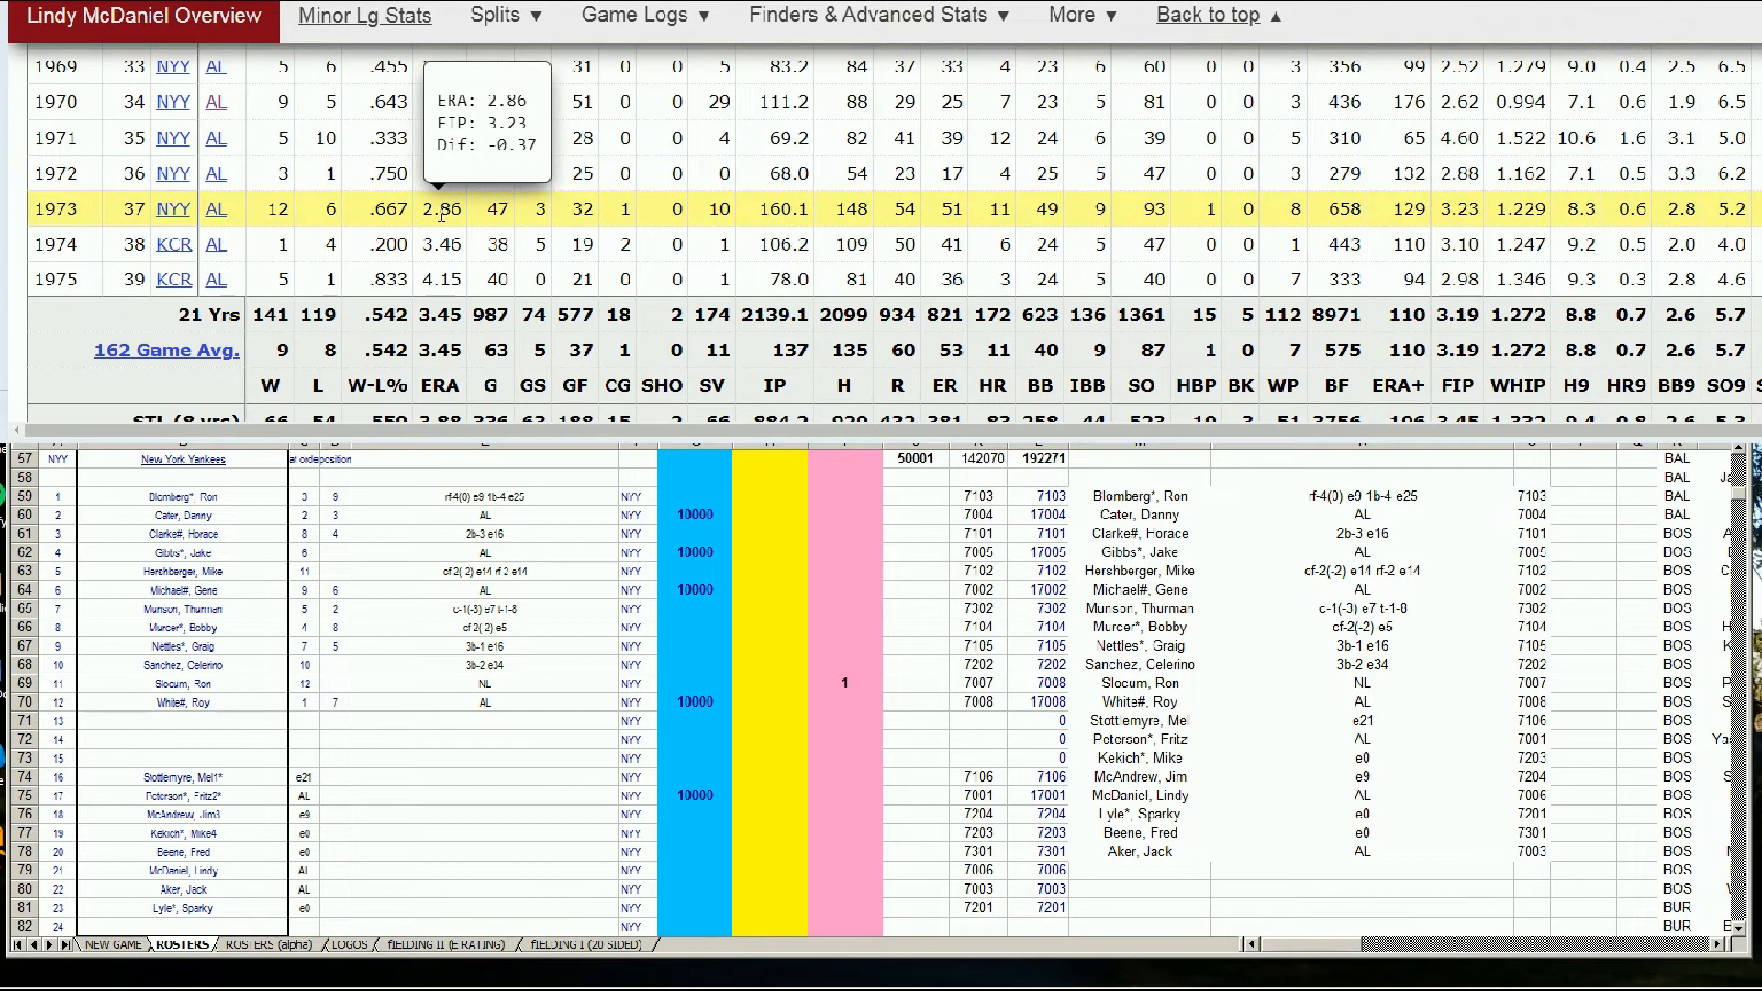
pyautogui.moveTo(435, 250)
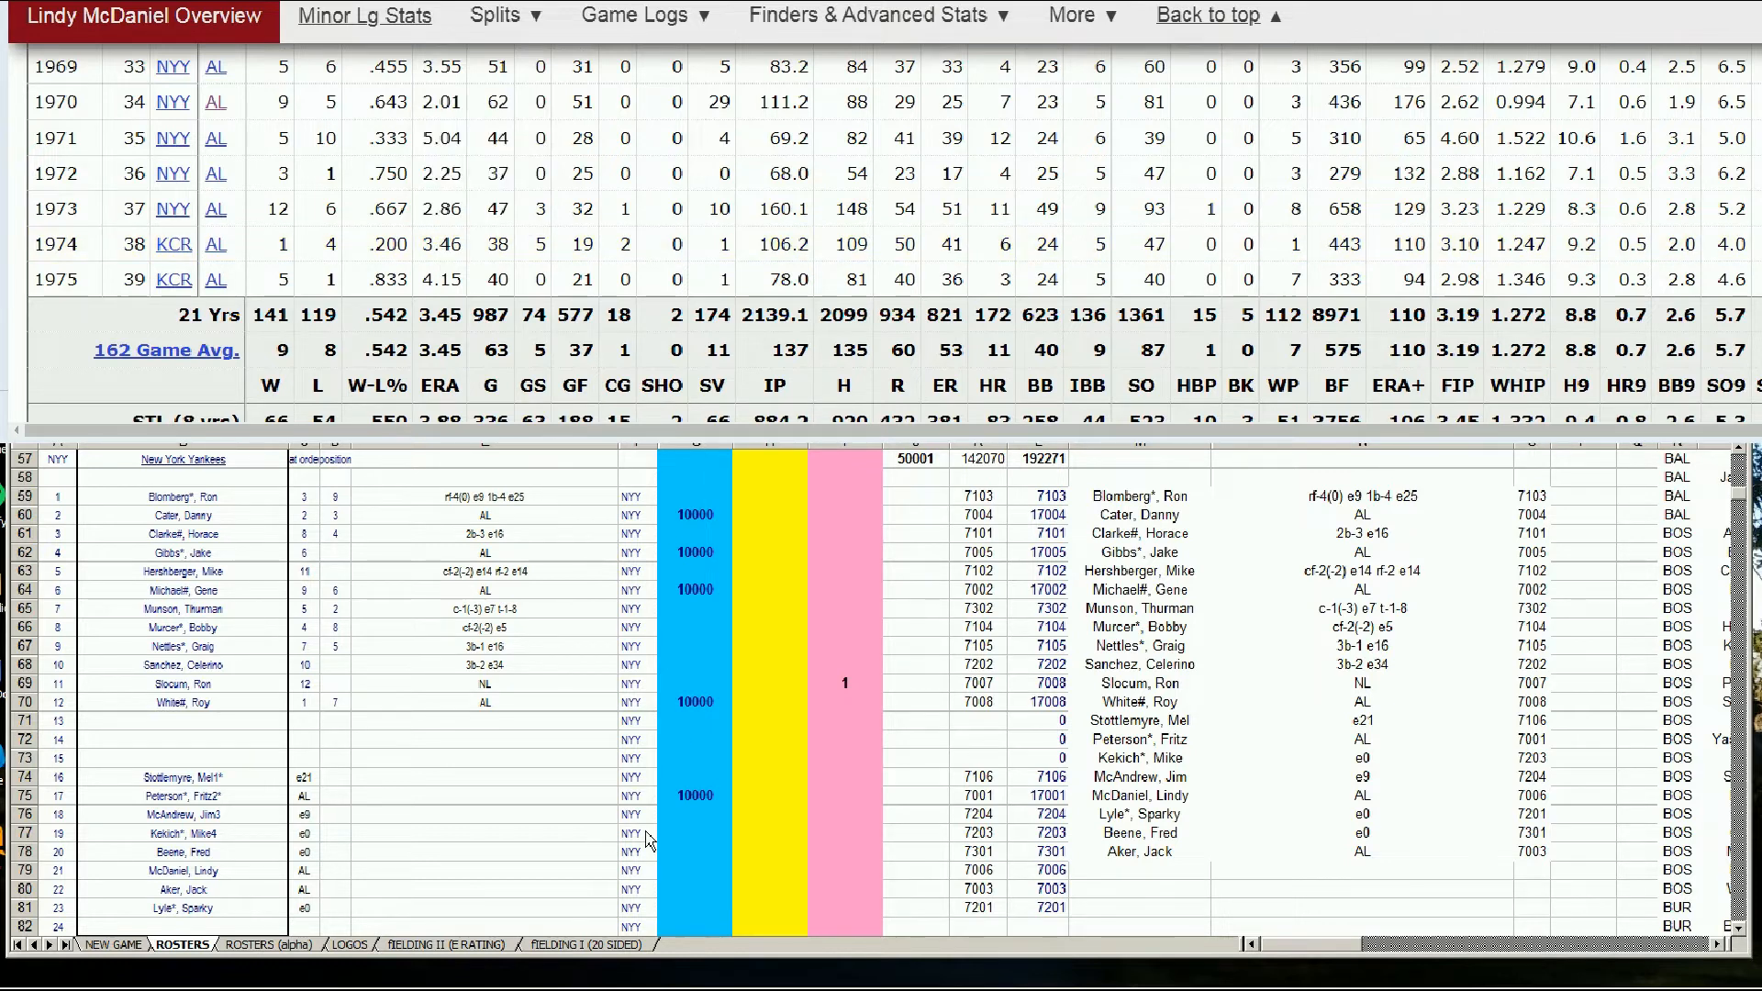
# - In the Excel roster, enter 10000 in blue column G for Lindy McDaniel, cell G79
pyautogui.click(676, 815)
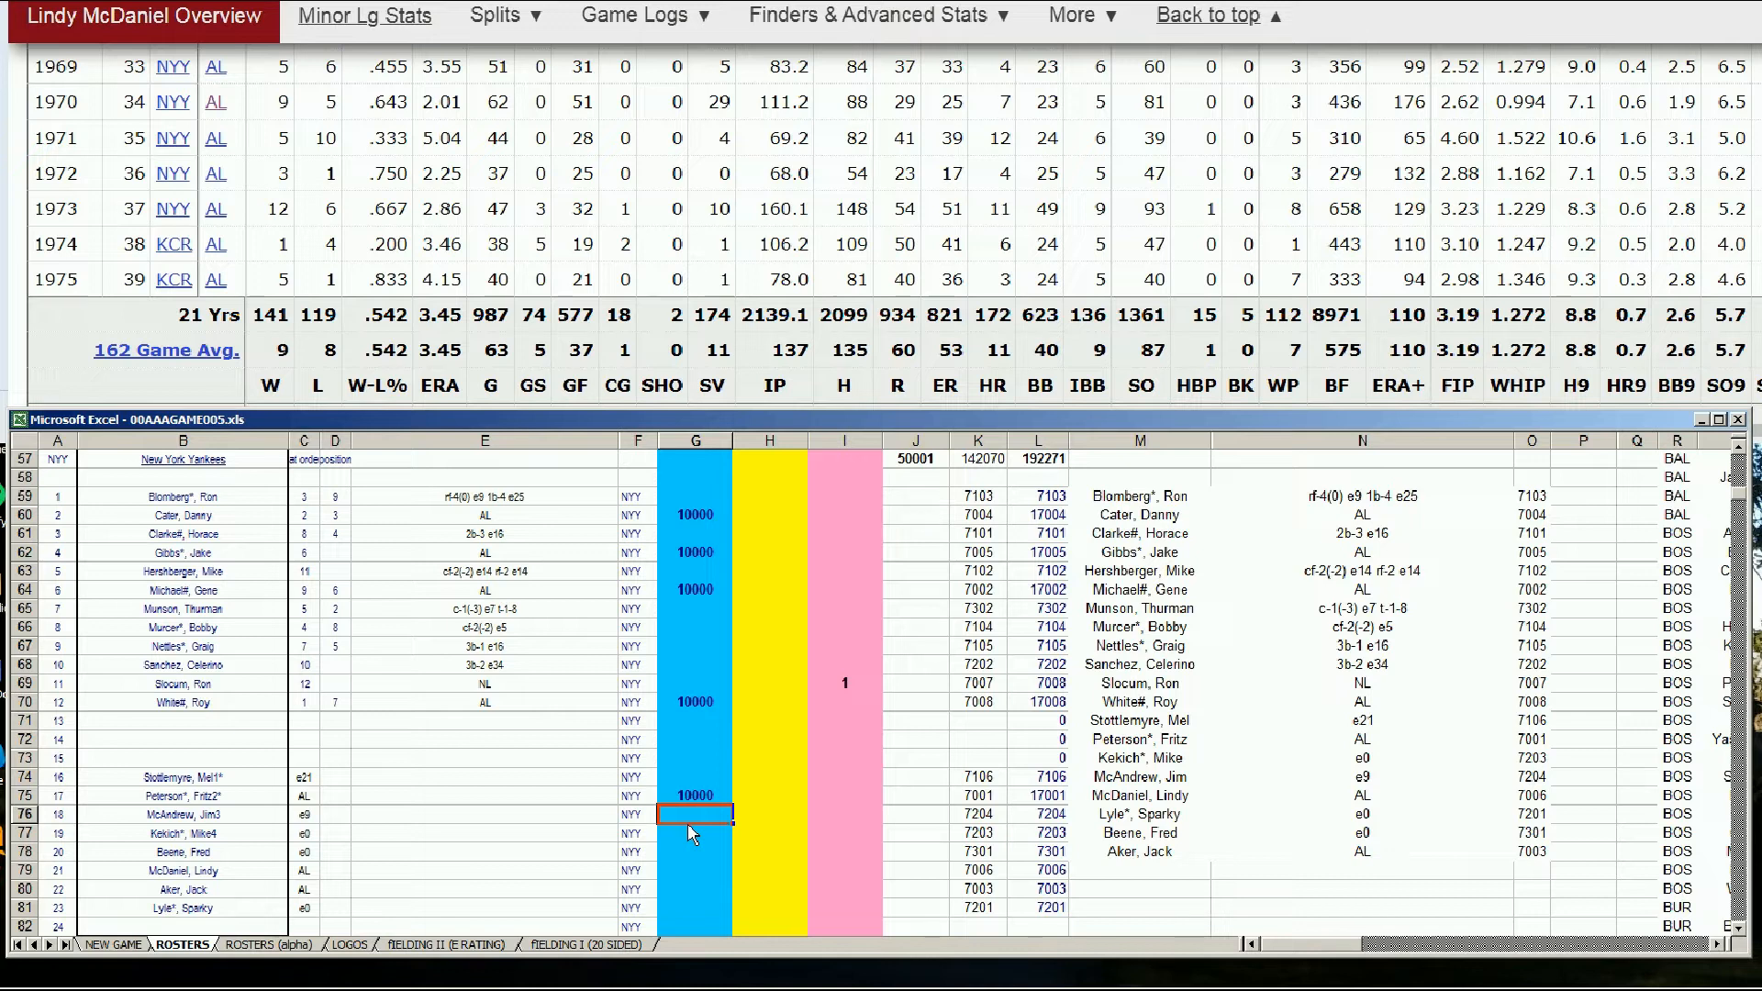
pyautogui.press('Down')
pyautogui.press('Down')
pyautogui.press('Down')
pyautogui.write('10000')
pyautogui.press('Up')
pyautogui.press('Down')
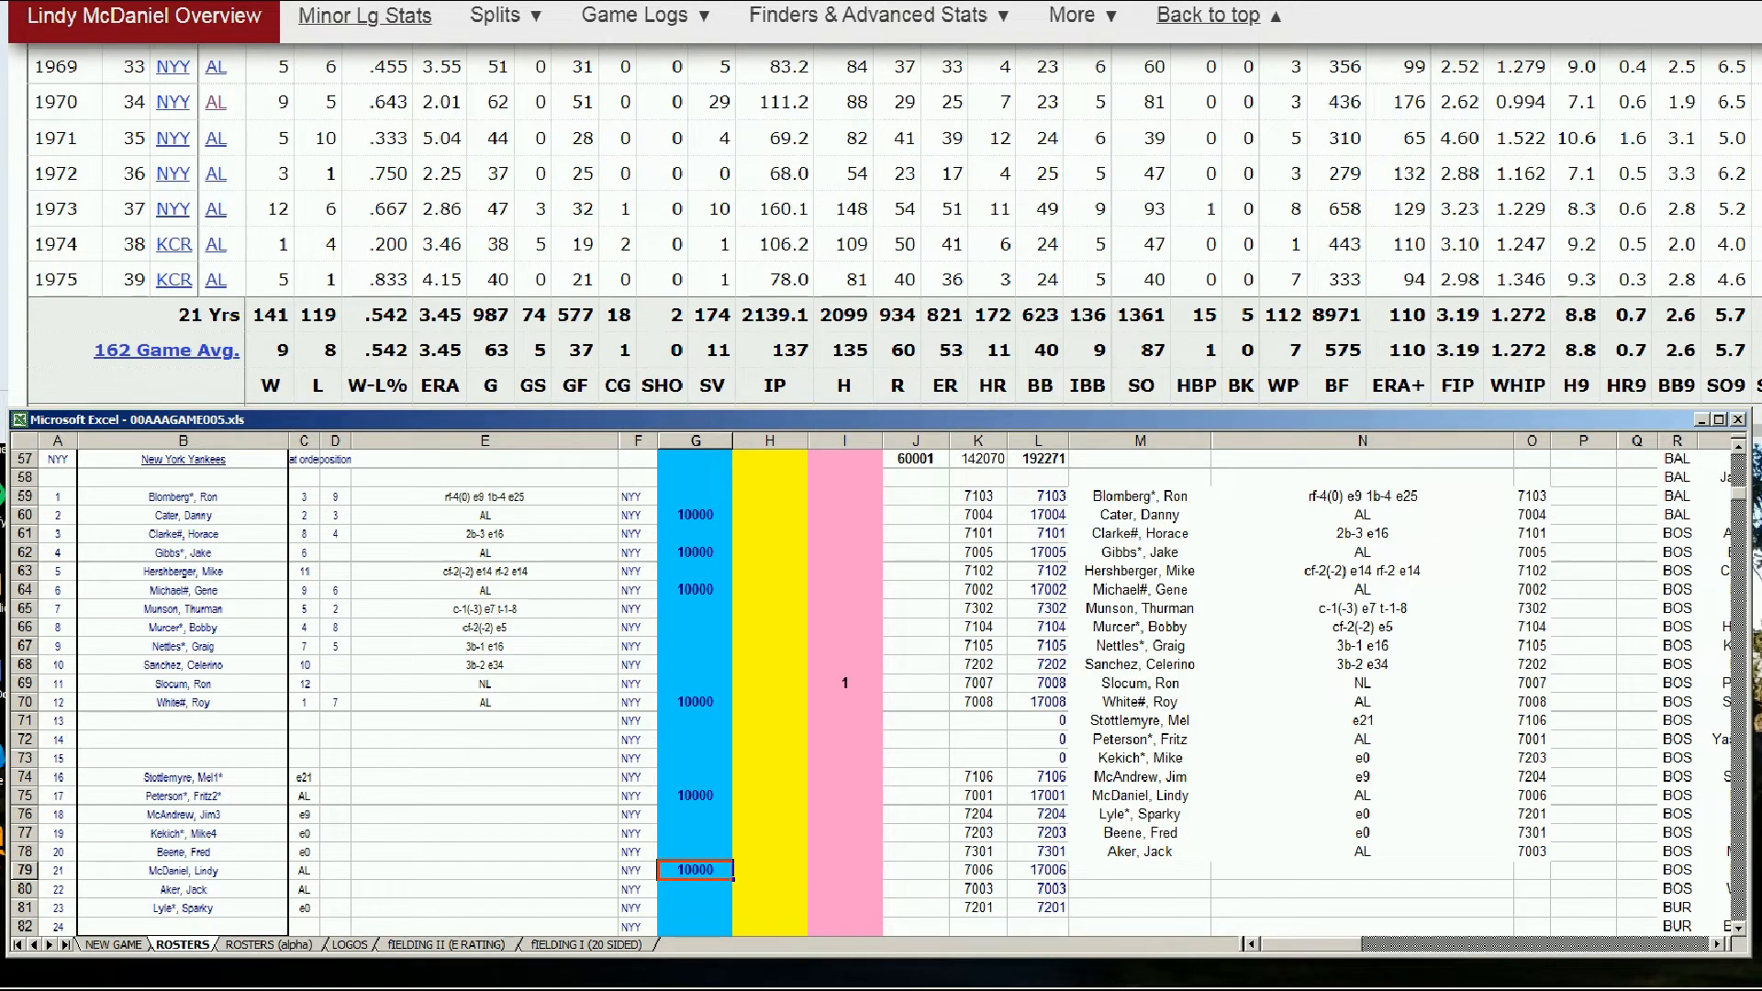
# - Search Baseball Reference for "aker", open Jack Aker's page and examine his yearly standard pitching rows from 1969 to 1974
pyautogui.moveTo(1761, 137); pyautogui.dragTo(1761, 69)
pyautogui.click(1514, 81)
pyautogui.write('aker')
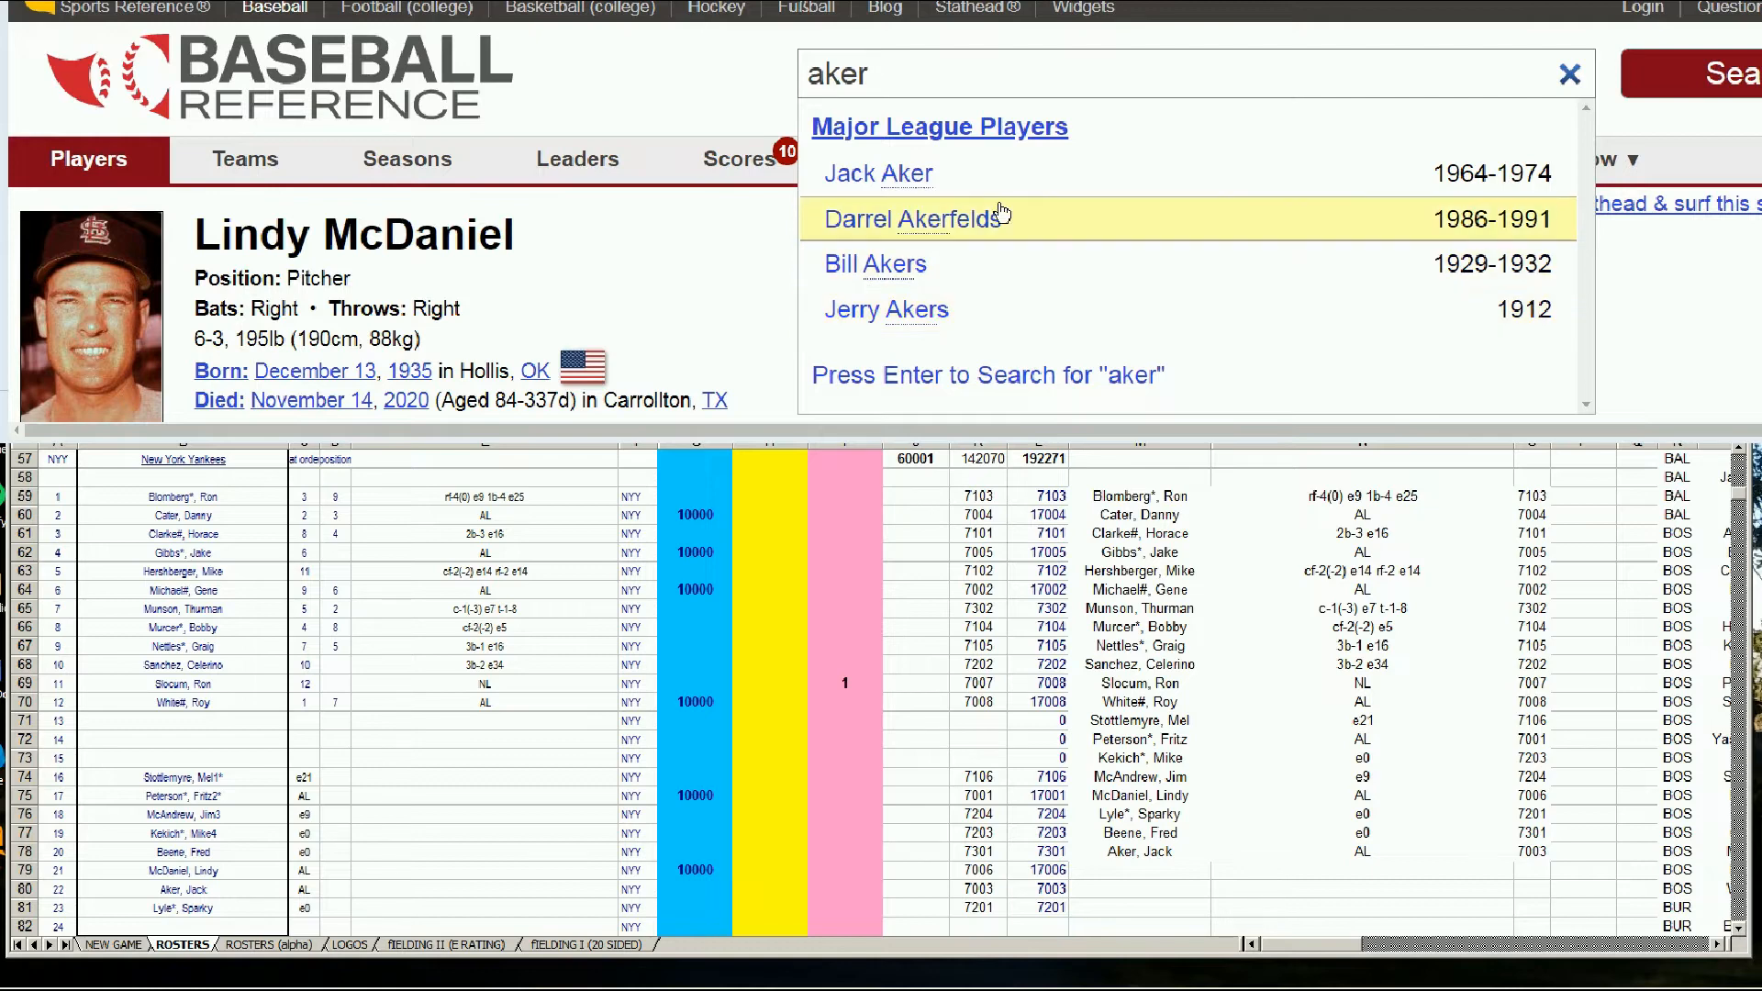
pyautogui.click(905, 174)
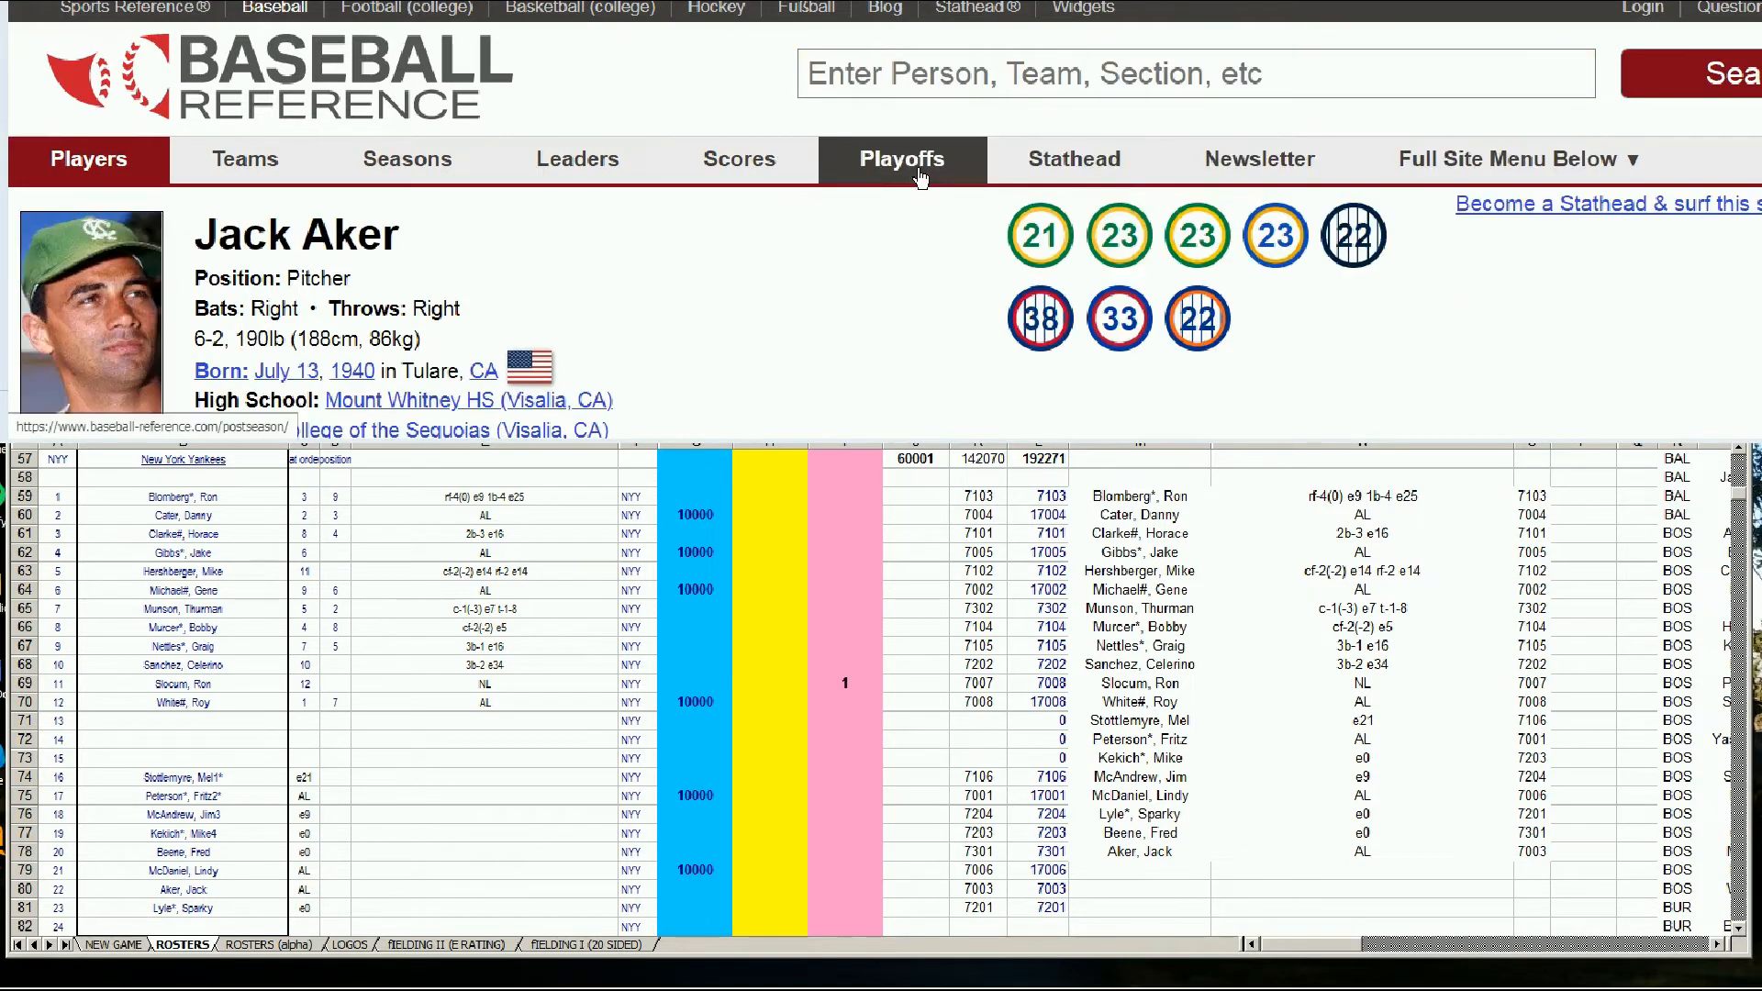
pyautogui.scroll(-6, 1203, 289)
pyautogui.scroll(-5, 1202, 289)
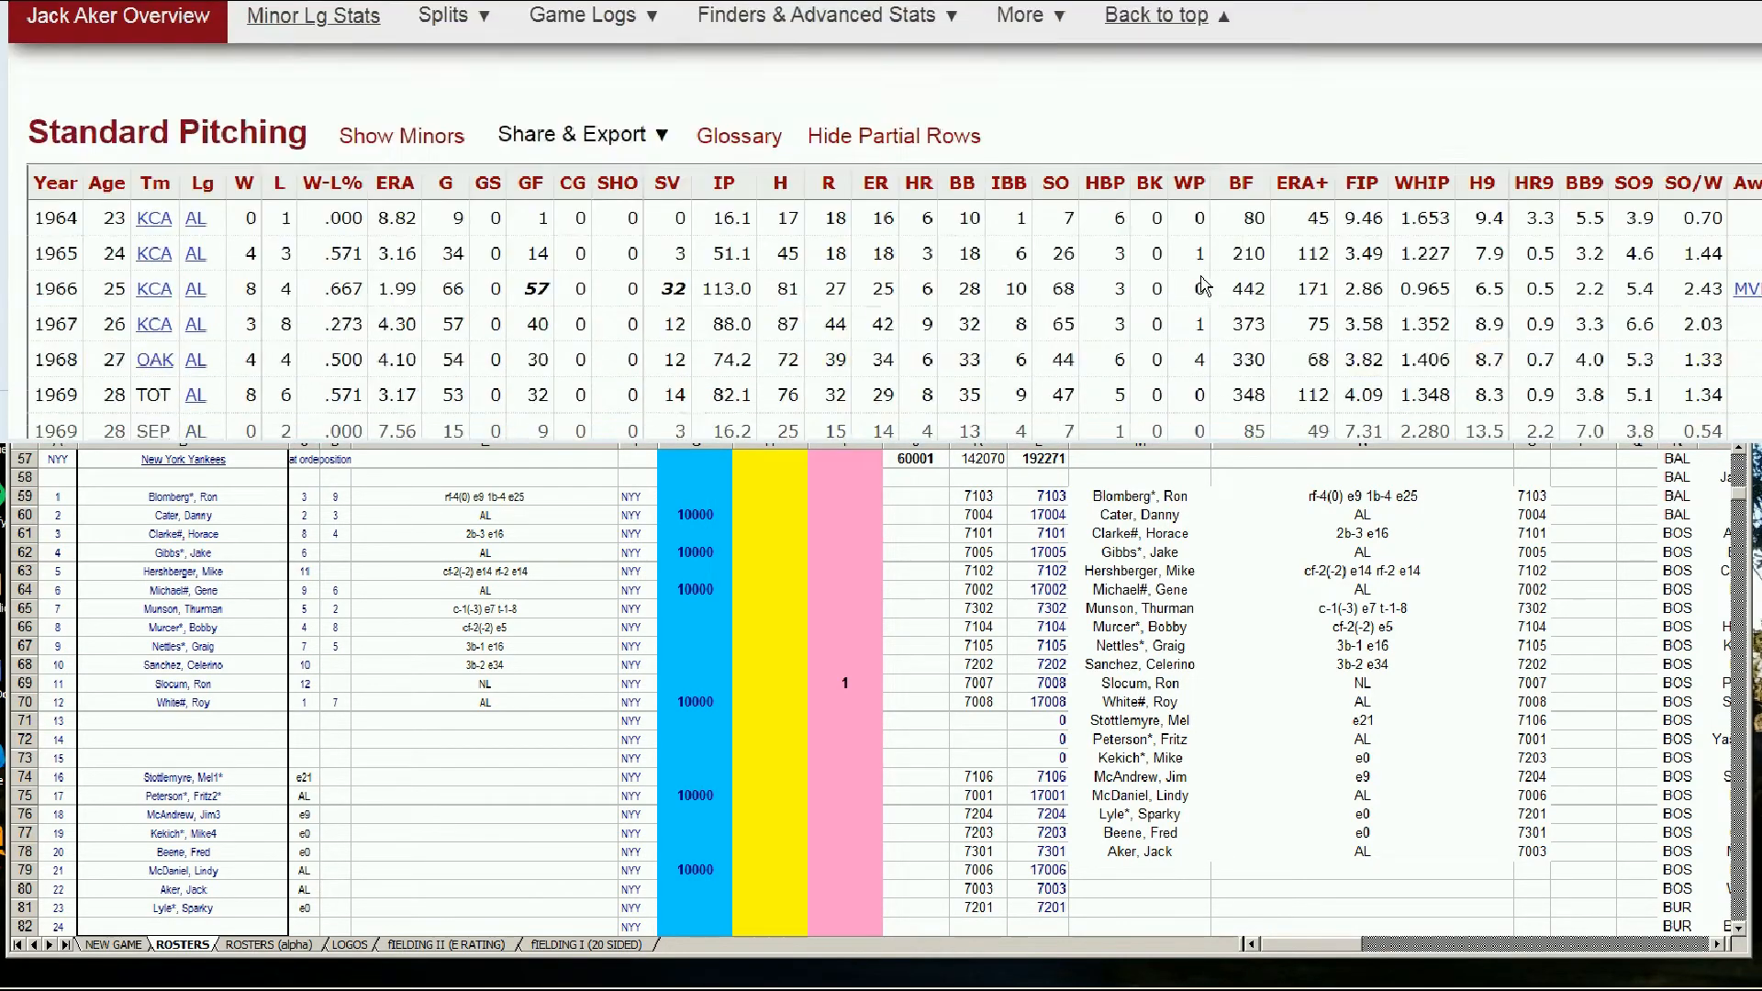
pyautogui.scroll(-1, 174, 349)
pyautogui.scroll(-1, 174, 349)
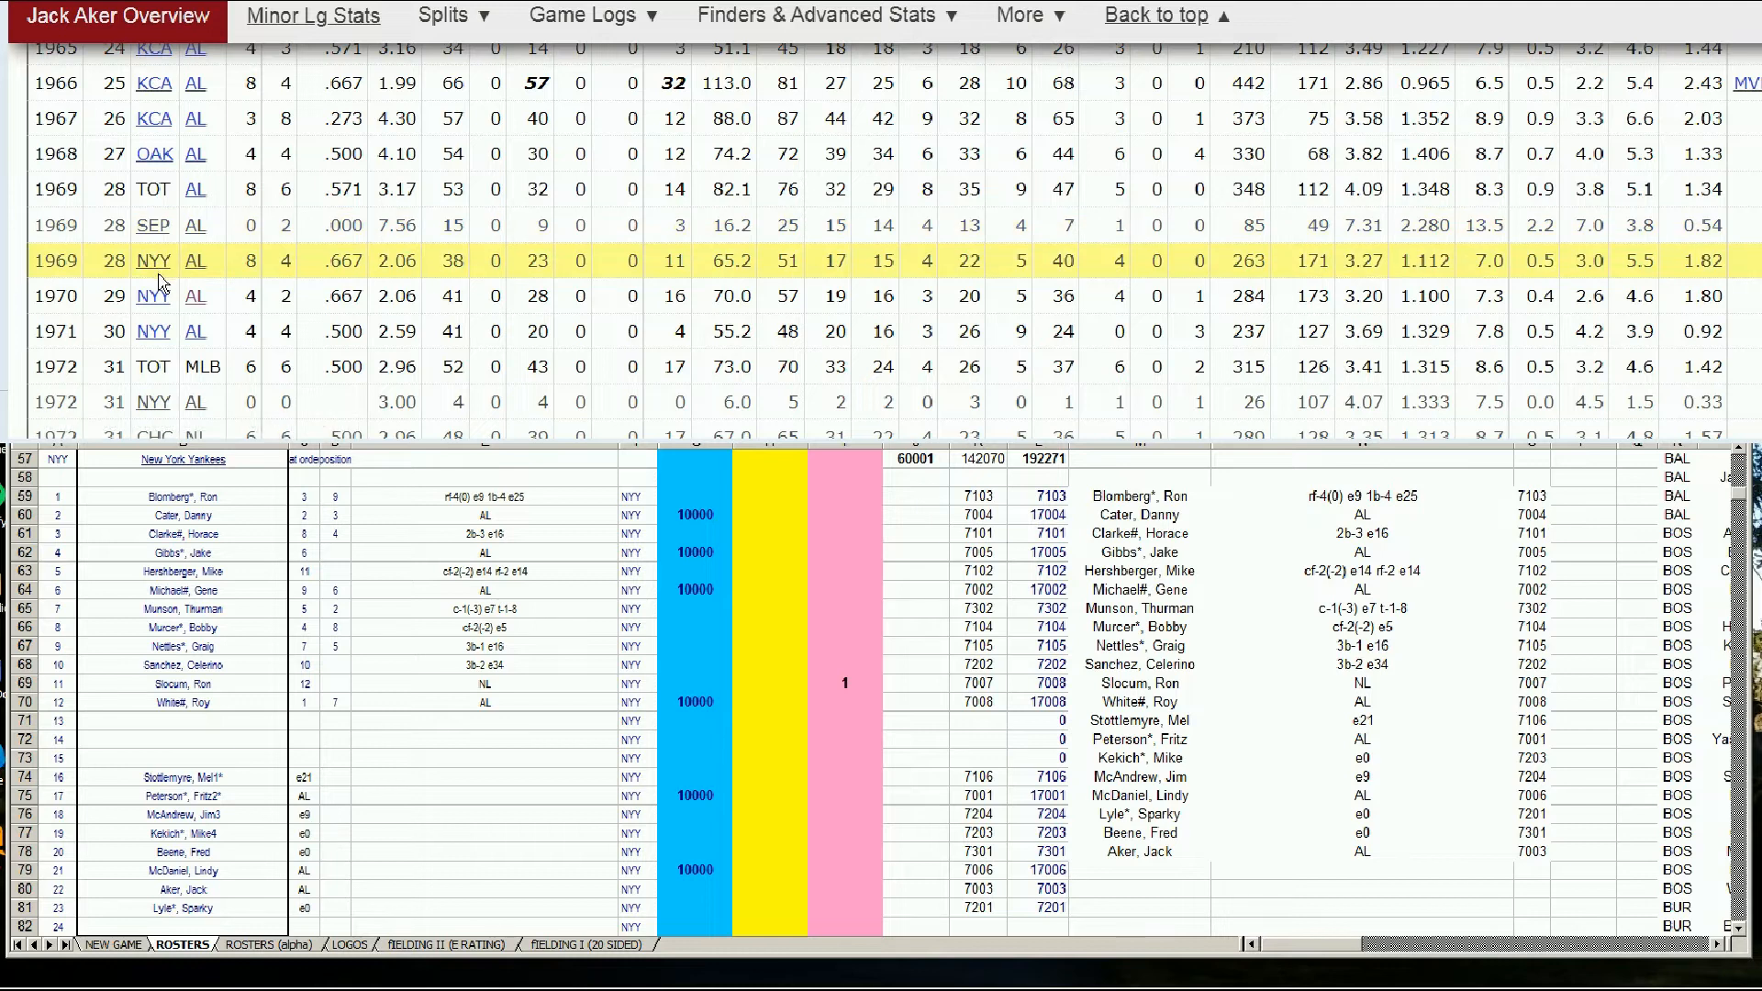
pyautogui.scroll(-1, 151, 326)
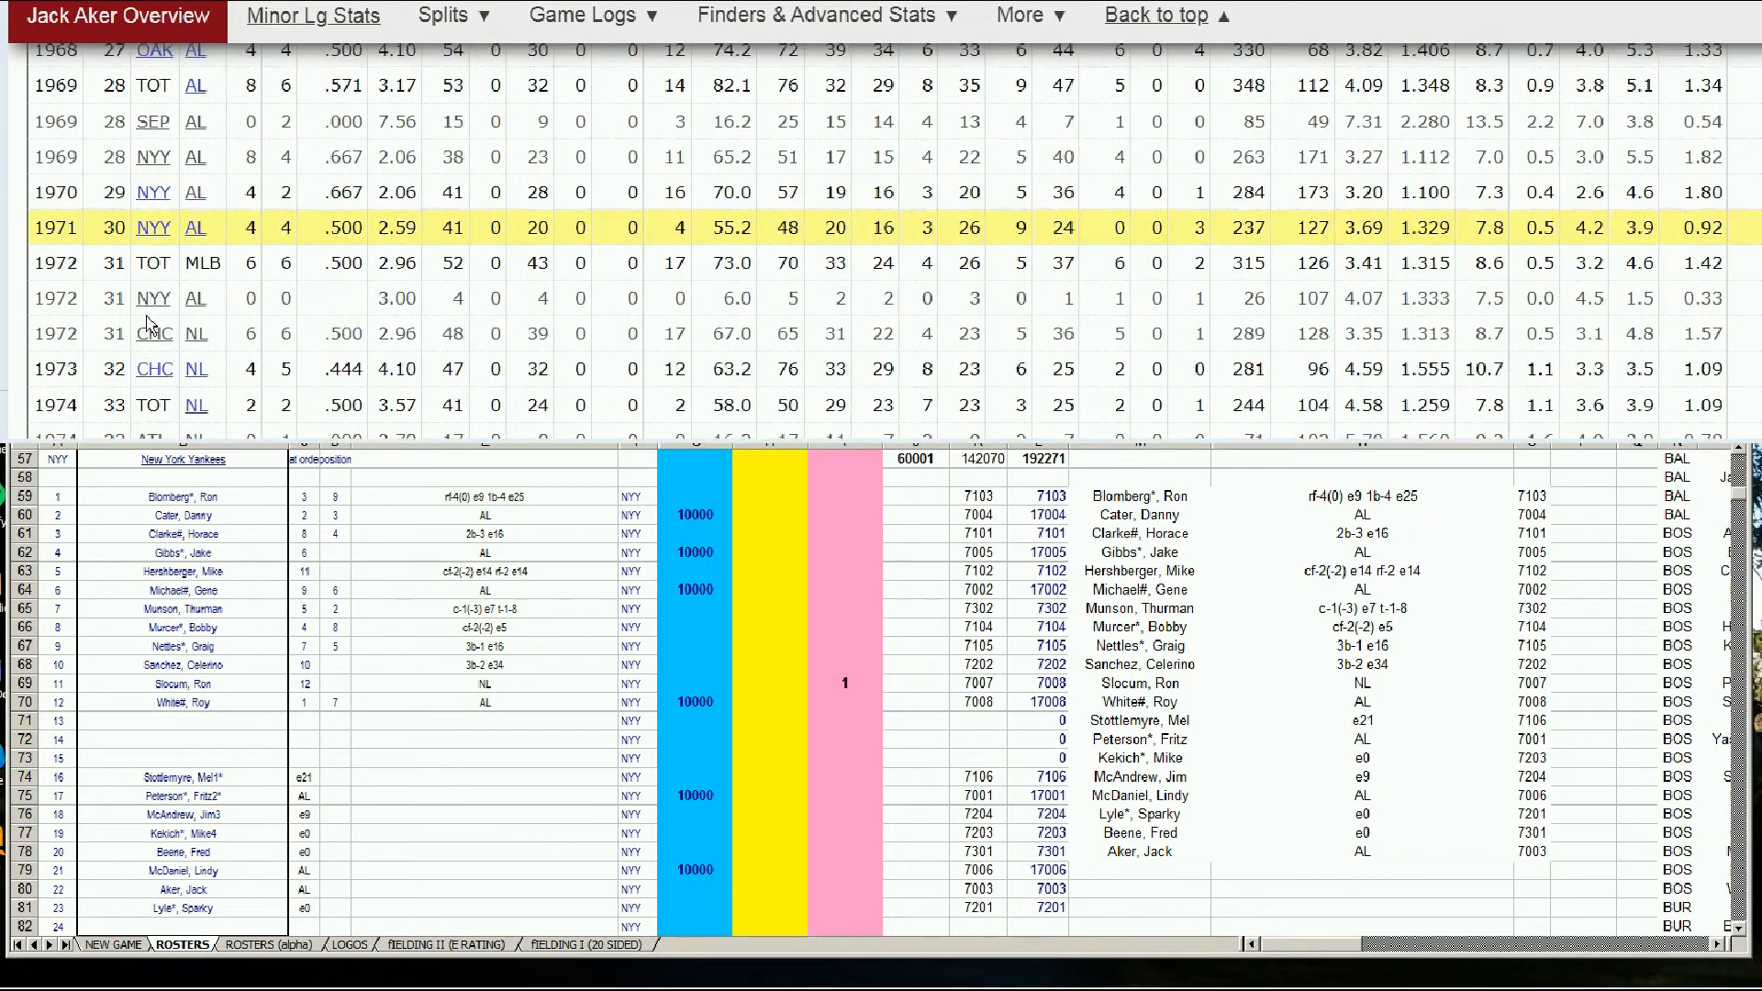
pyautogui.scroll(-2, 150, 323)
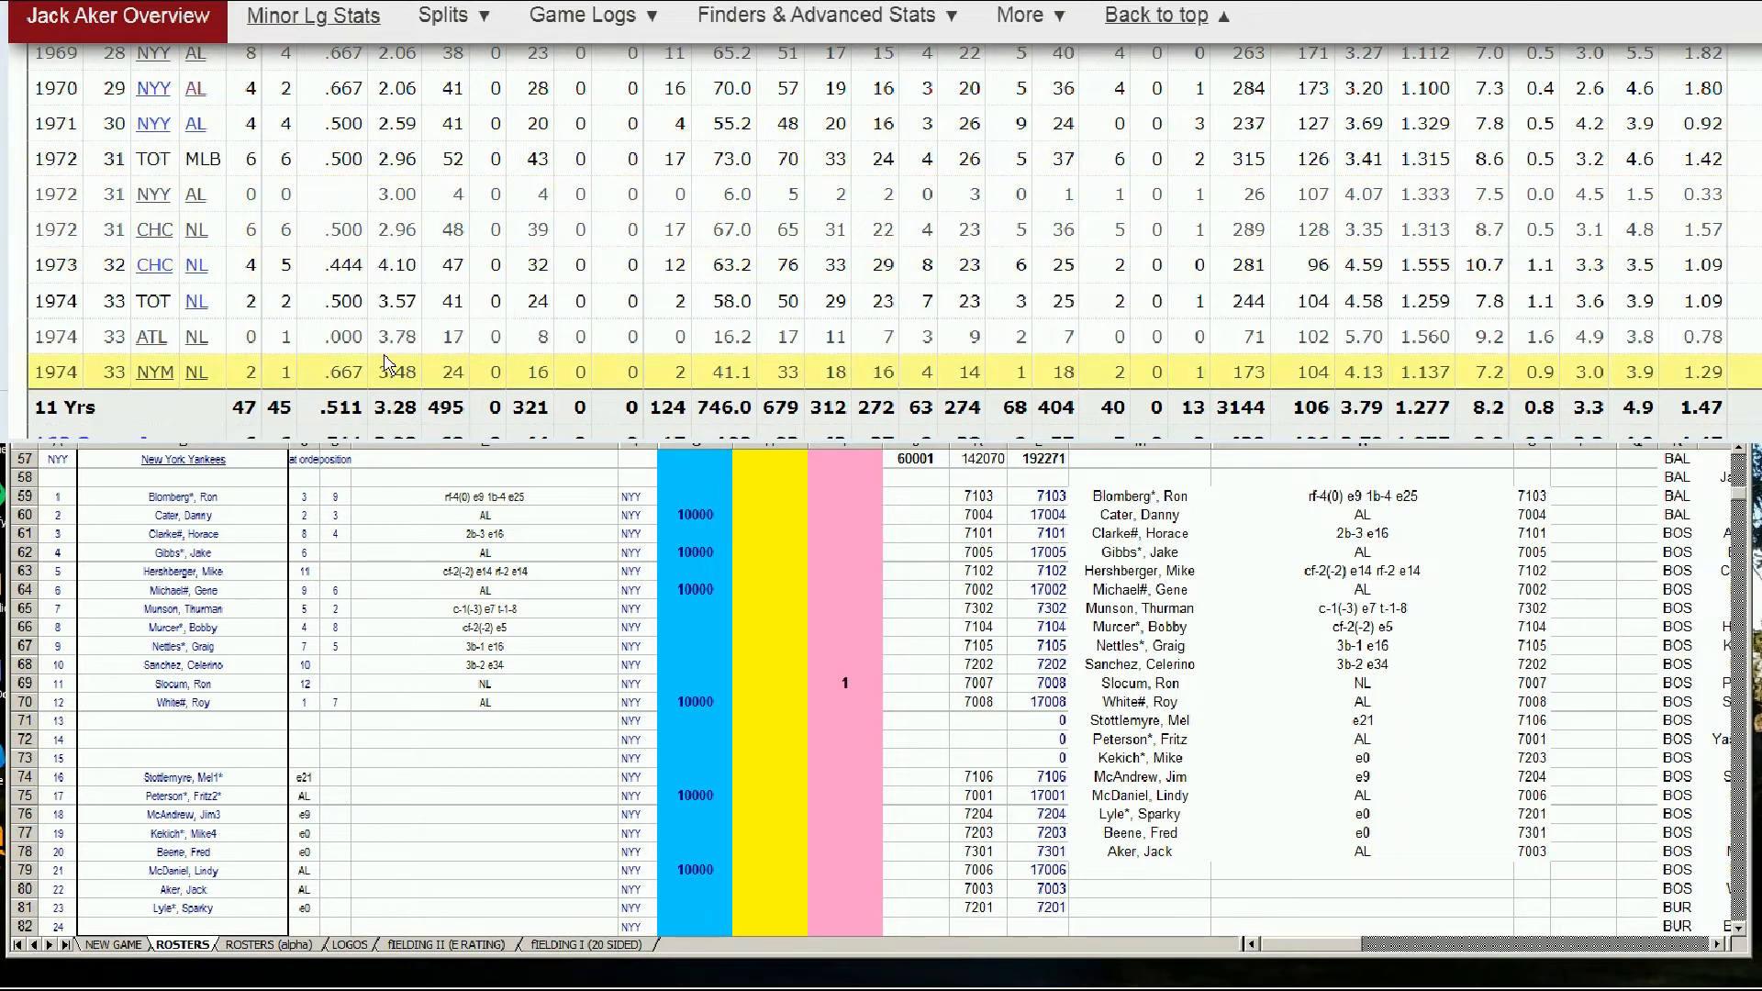
pyautogui.moveTo(405, 260)
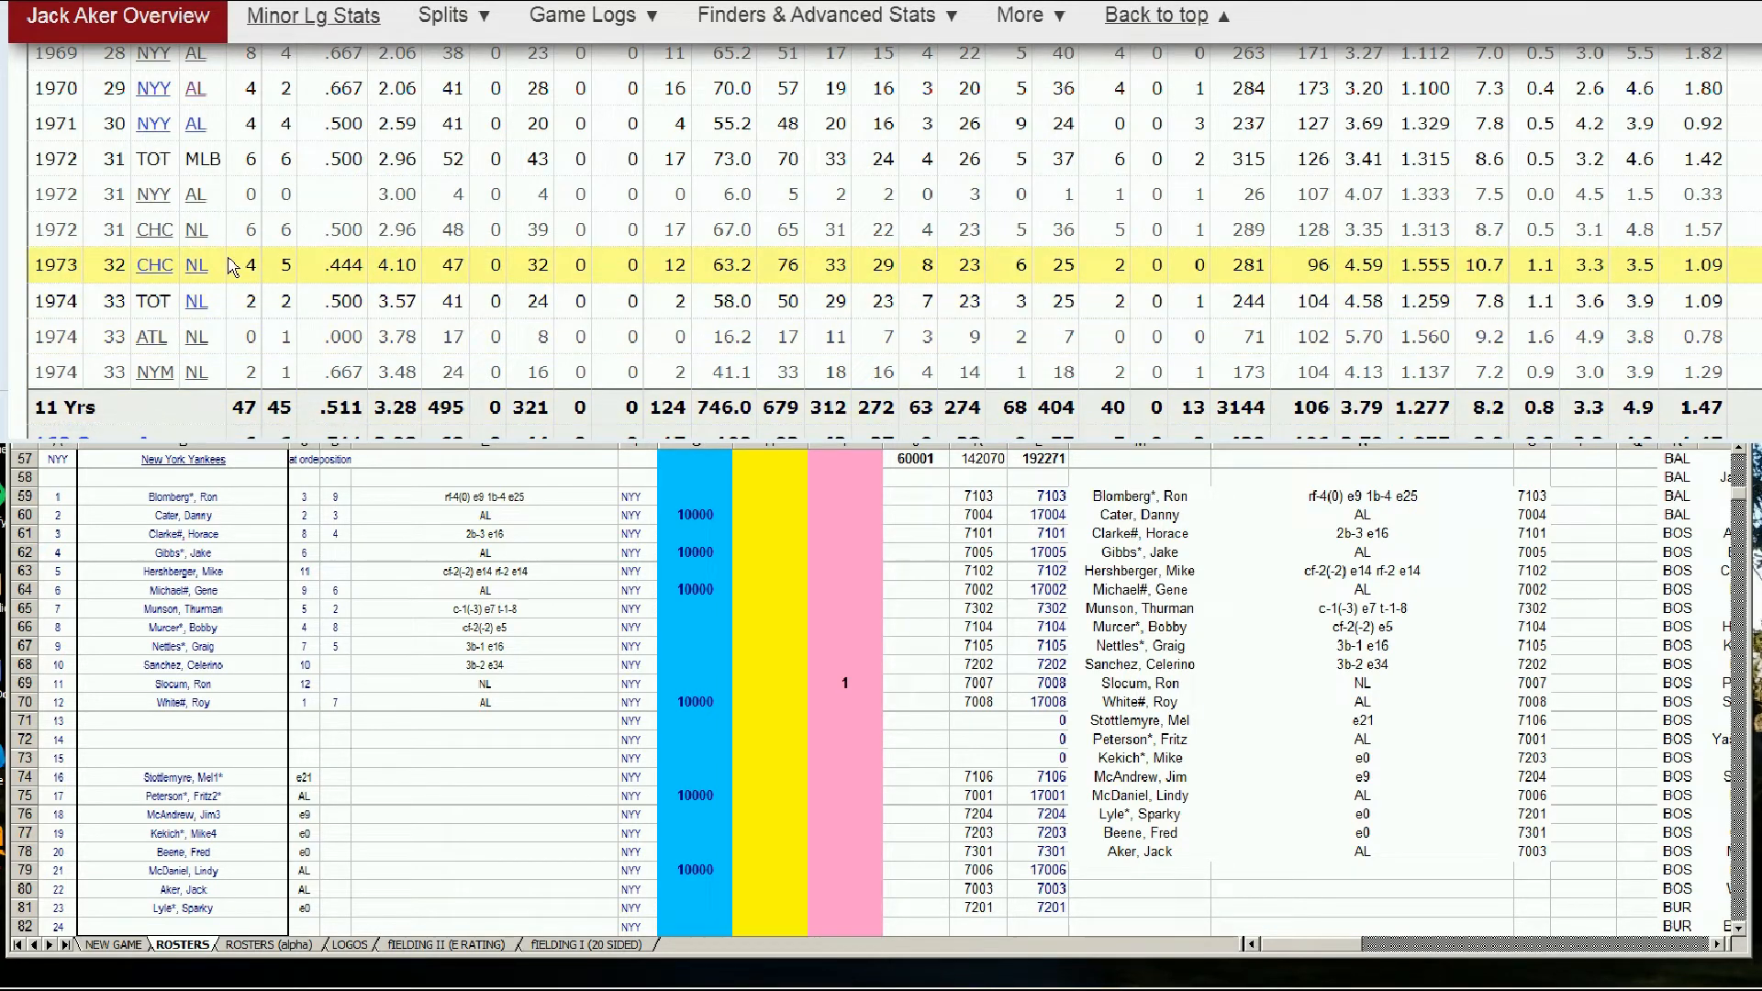
pyautogui.click(694, 891)
pyautogui.write('10000')
pyautogui.press('Return')
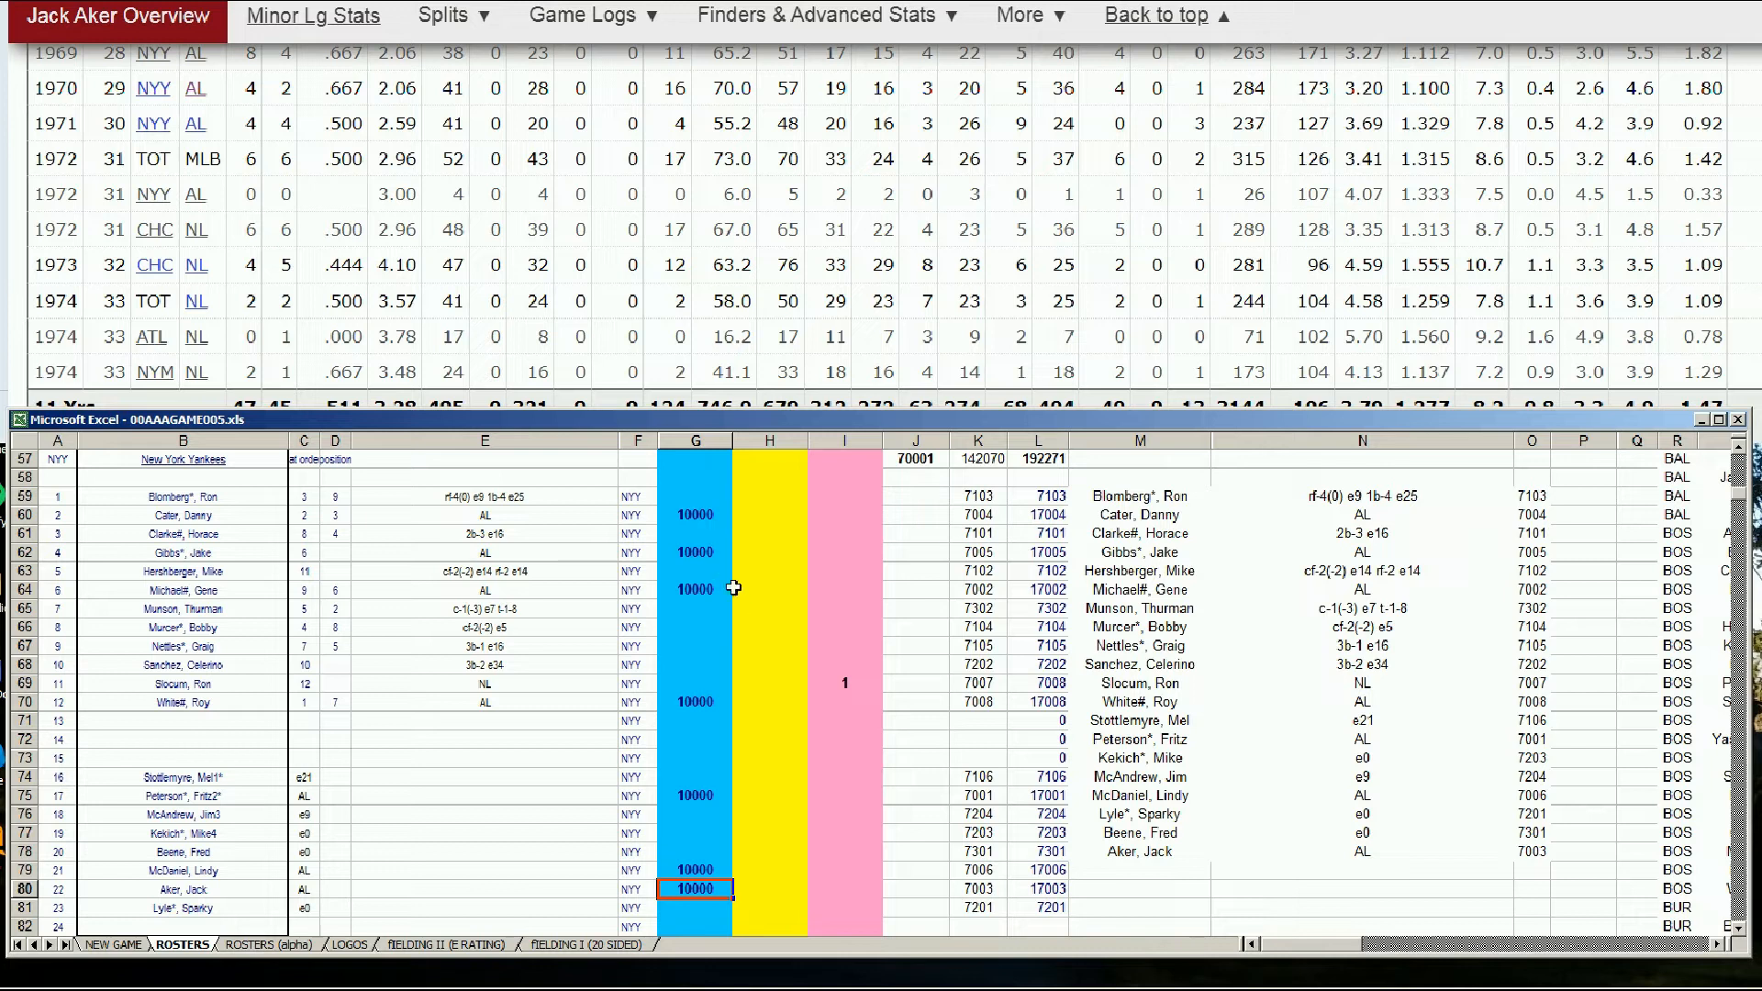
# - In the Excel roster, enter "trade" in yellow column H for Danny Cater, cell H60
pyautogui.click(696, 516)
pyautogui.click(775, 516)
pyautogui.write('trade')
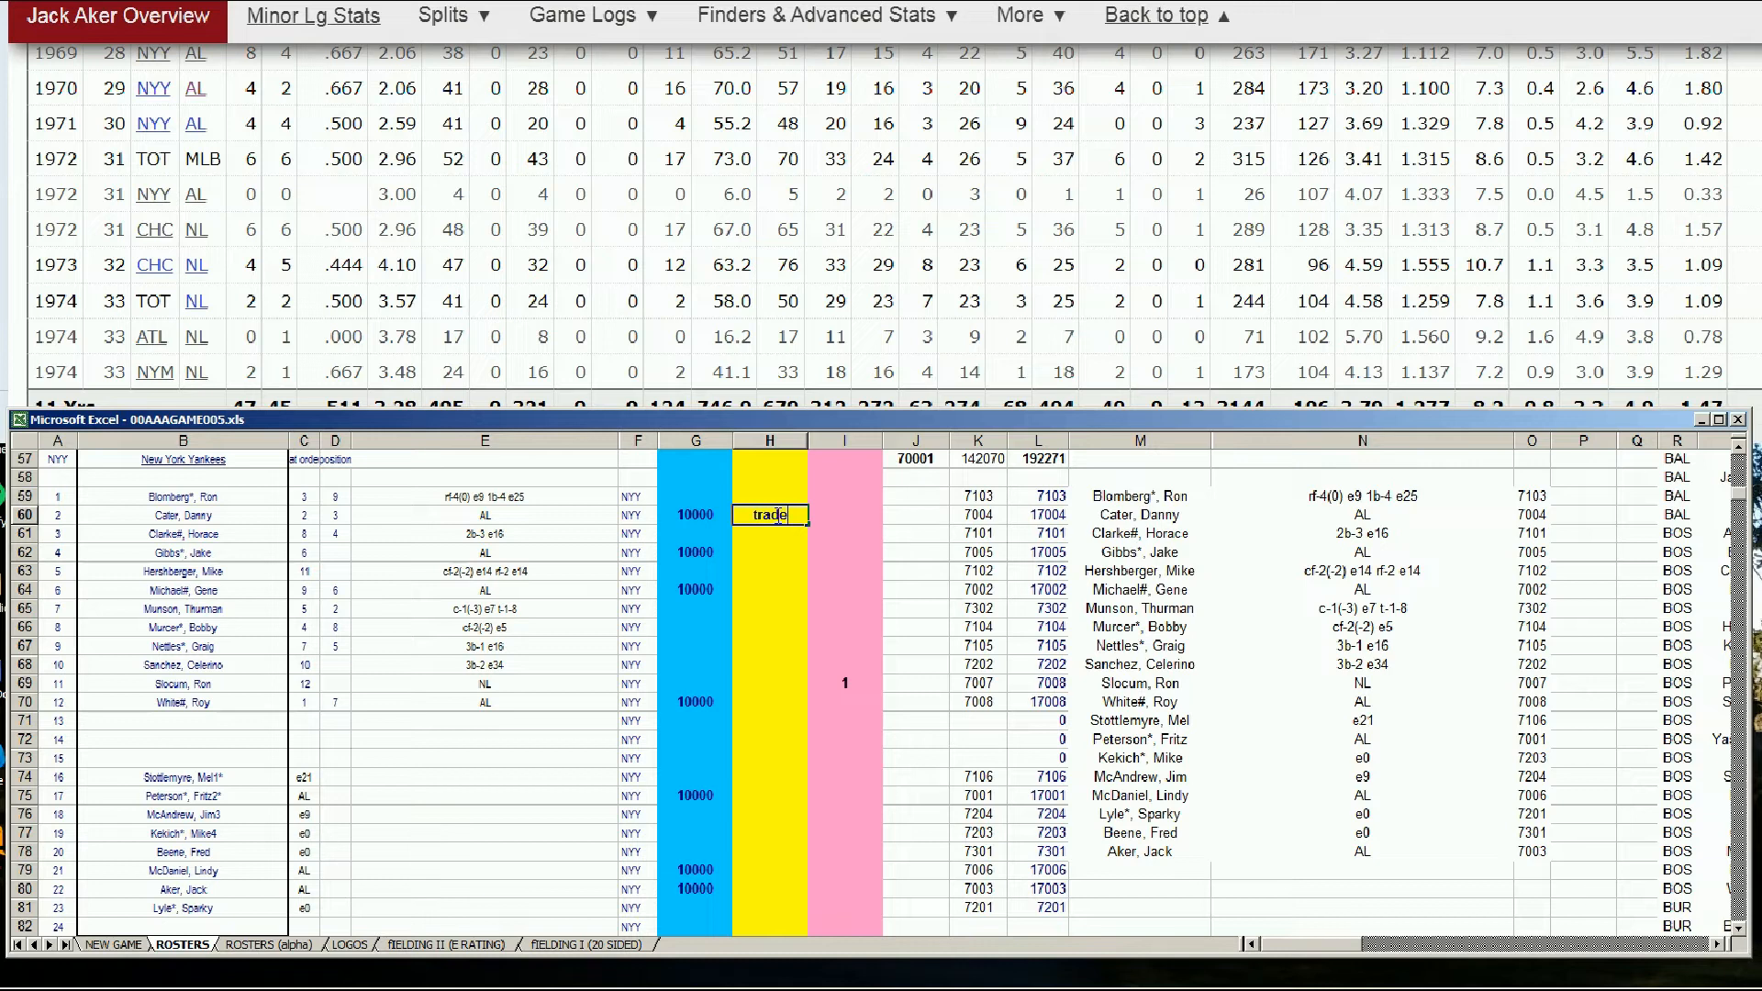
pyautogui.press('Return')
# - Enter "trade or waive" in yellow column H for Jake Gibbs, cell H62
pyautogui.click(753, 548)
pyautogui.write('trade')
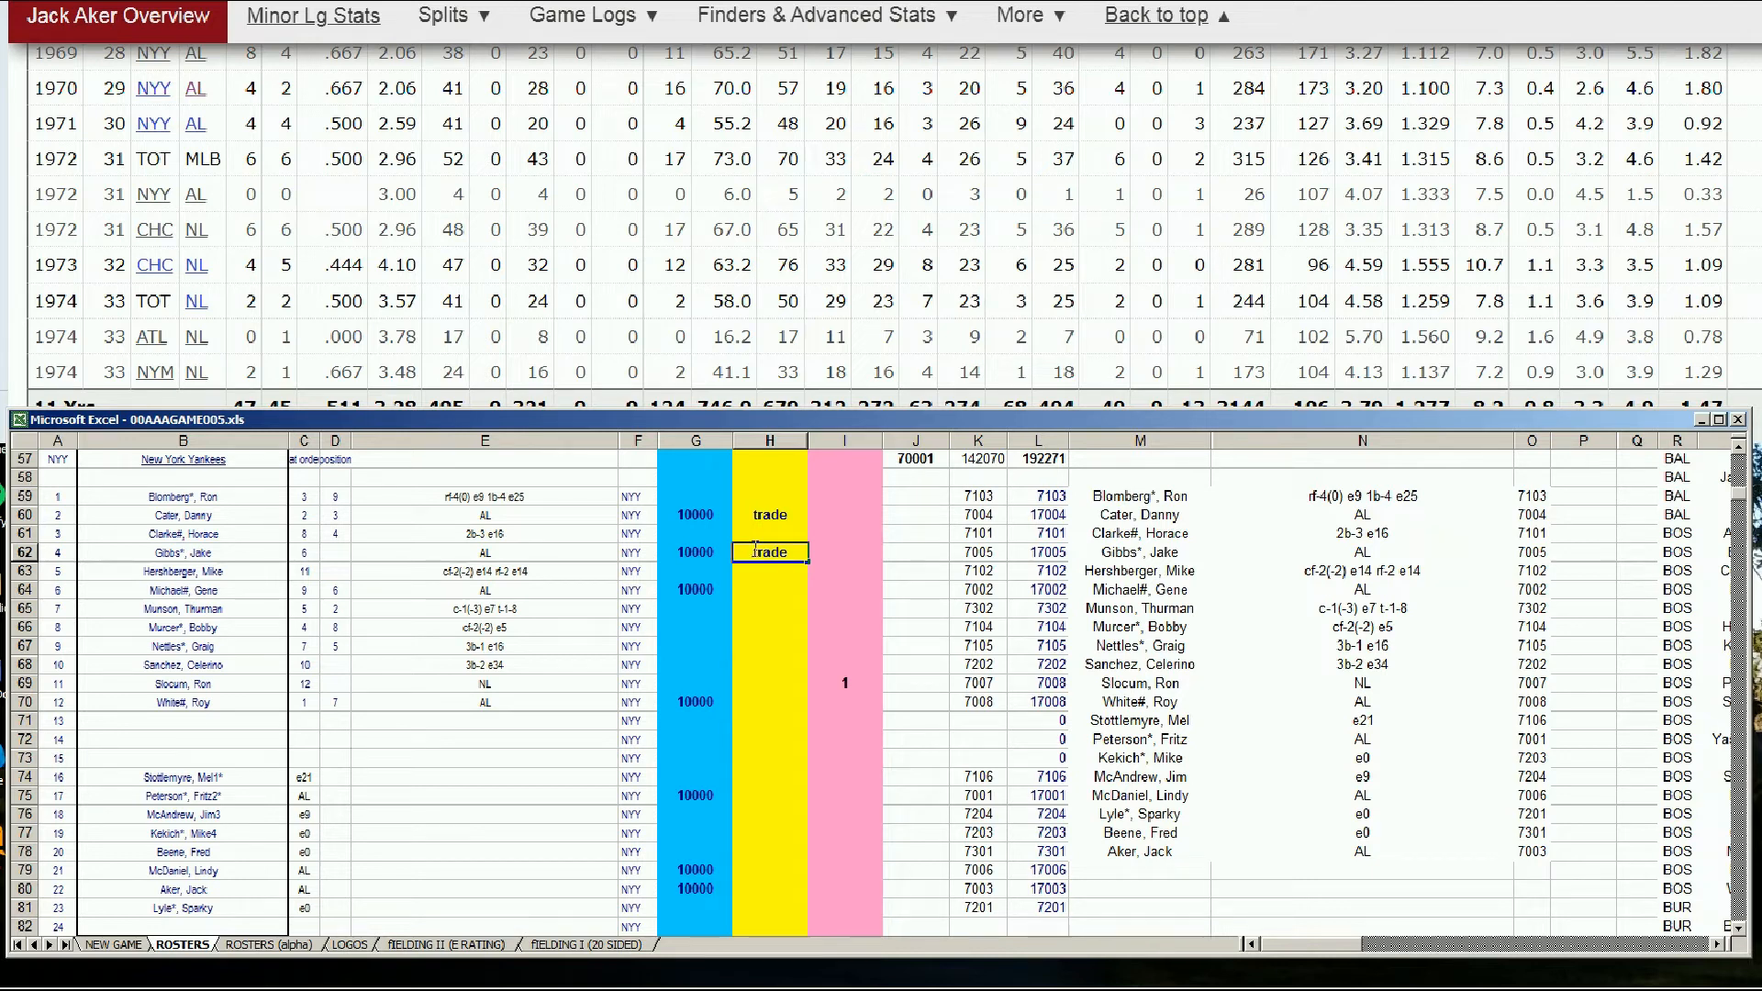
pyautogui.write(' or waive')
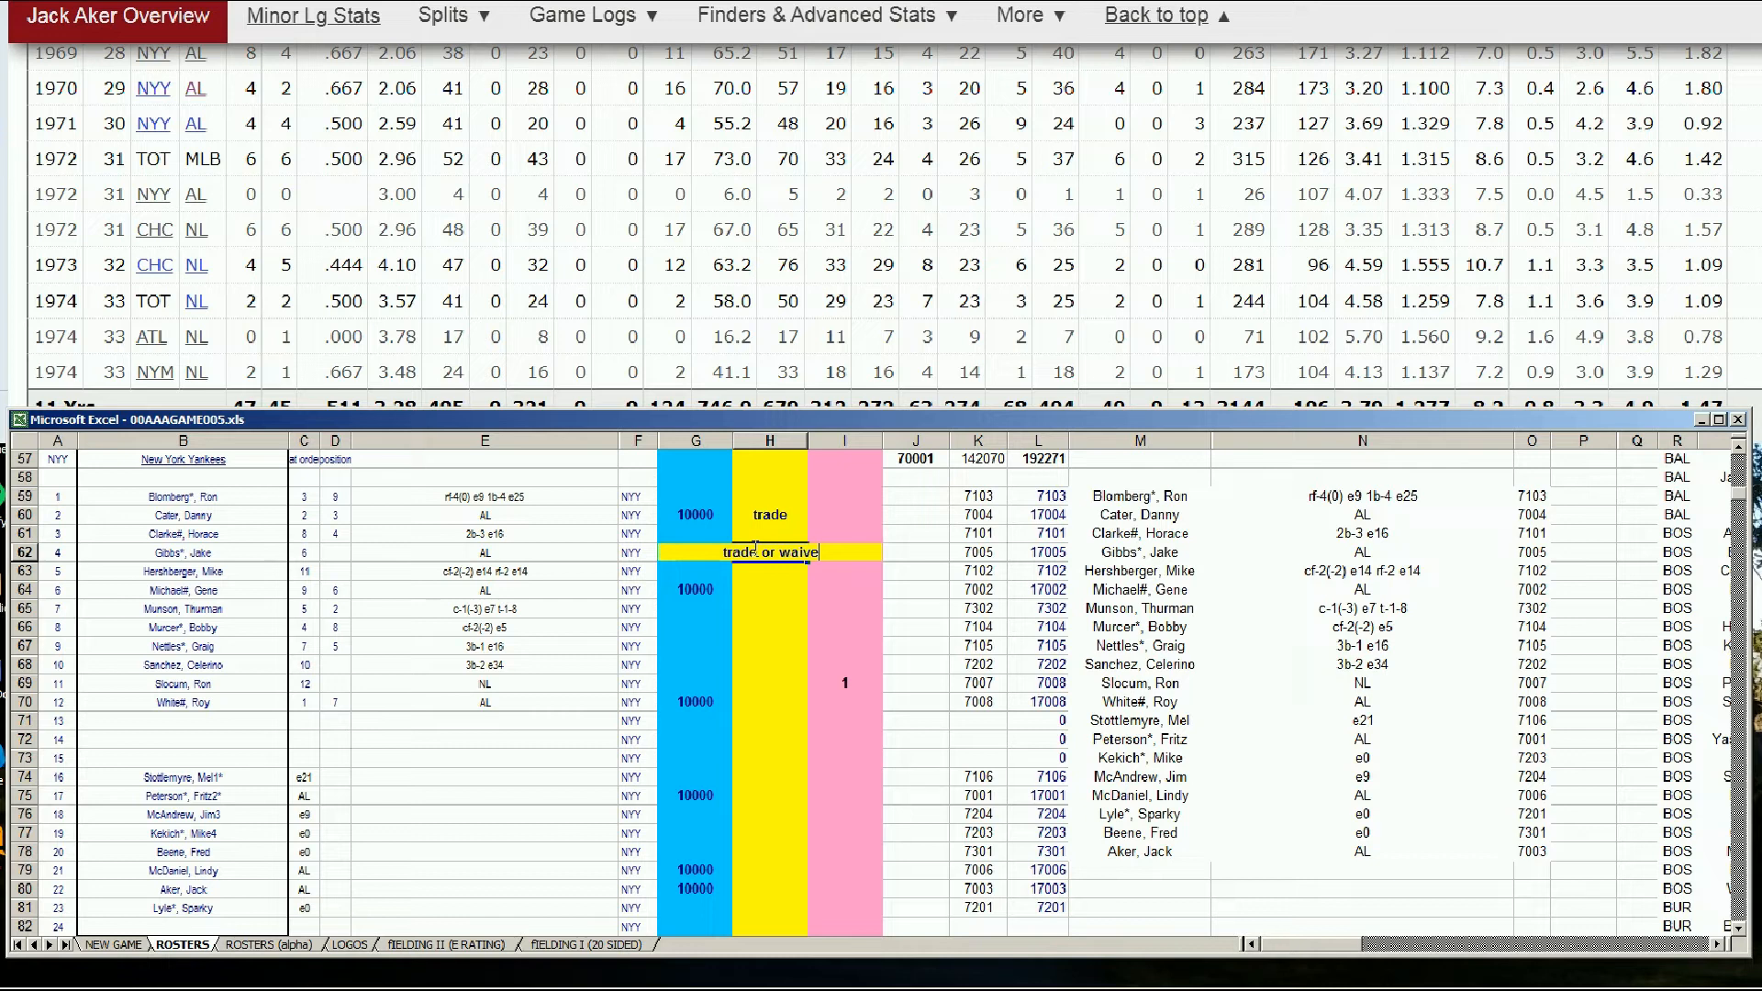
pyautogui.click(749, 592)
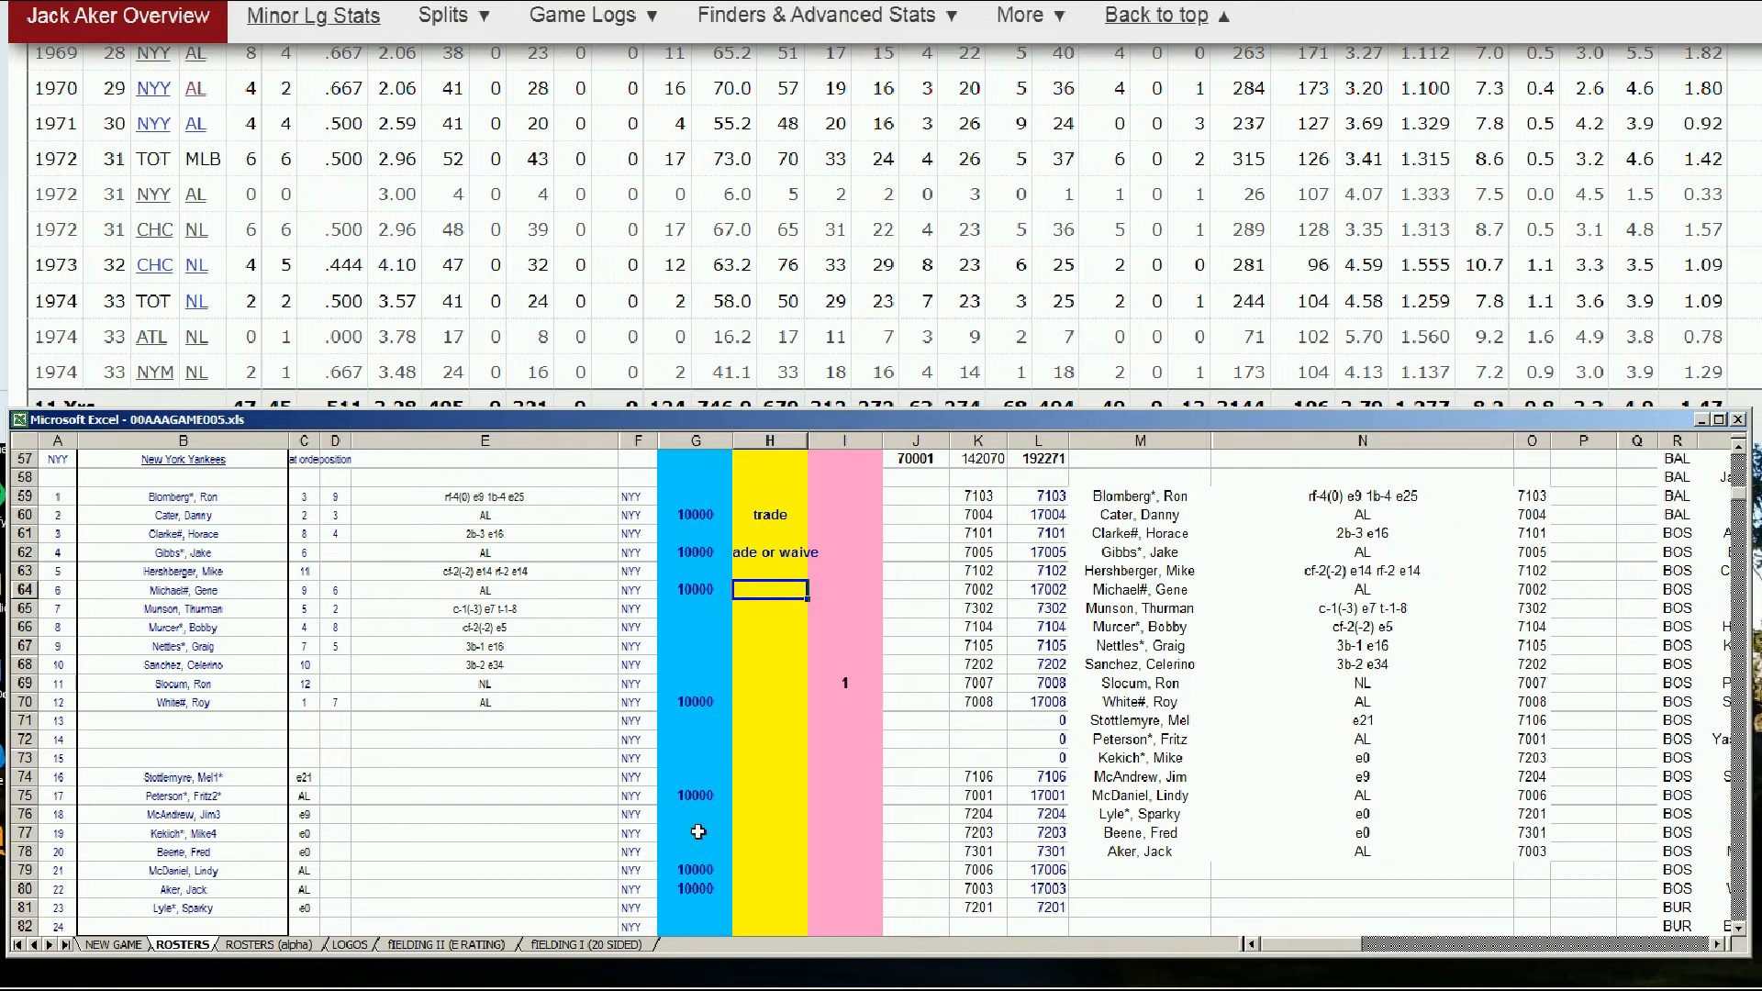
# - Enter "trade" in yellow column H for Jack Aker, cell H80
pyautogui.click(697, 796)
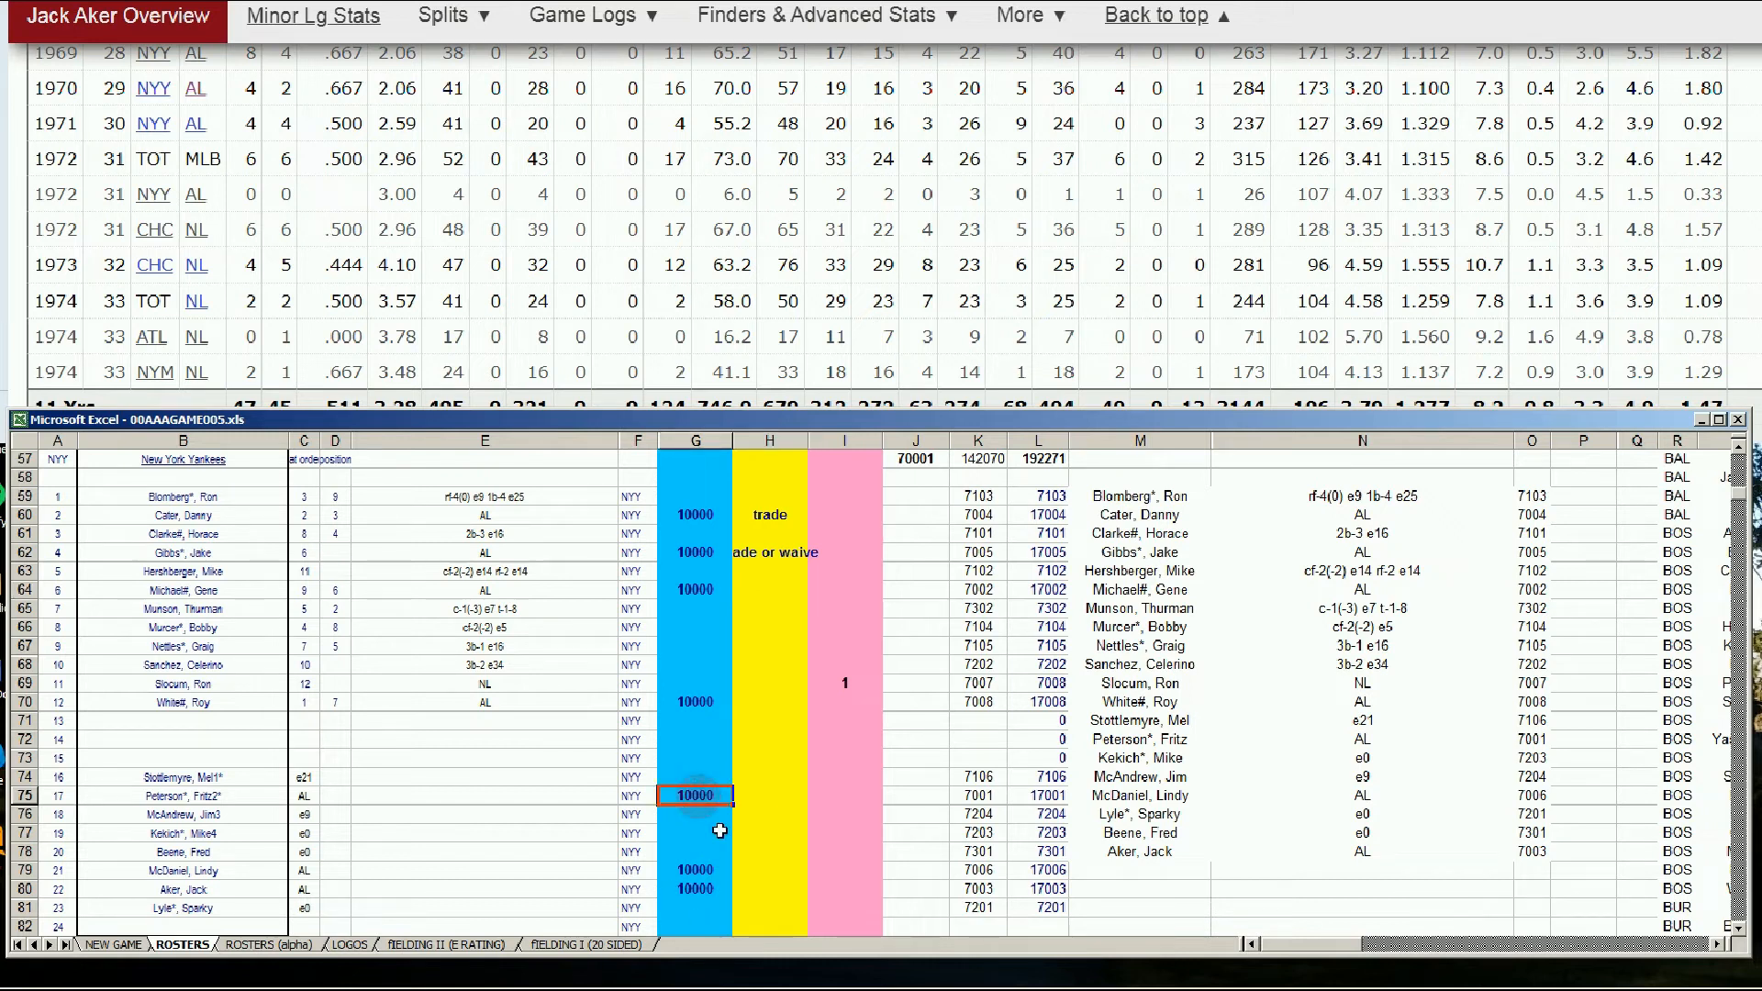
pyautogui.click(753, 889)
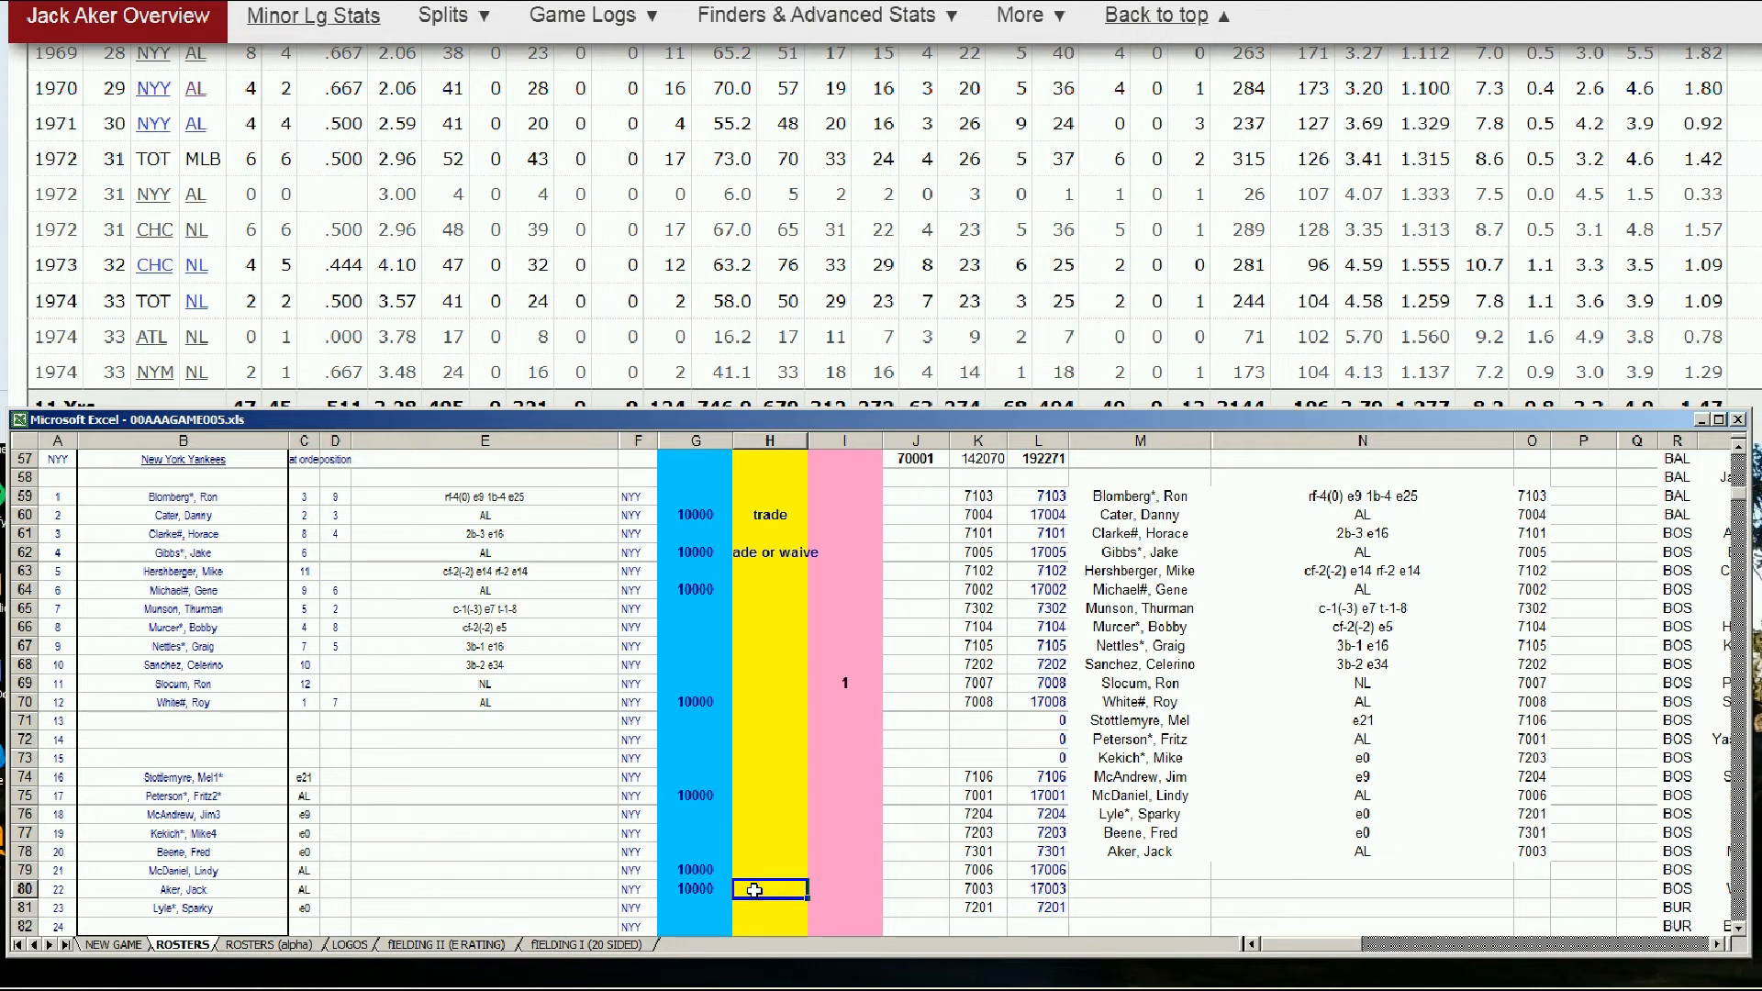
pyautogui.write('trade')
pyautogui.press('Up')
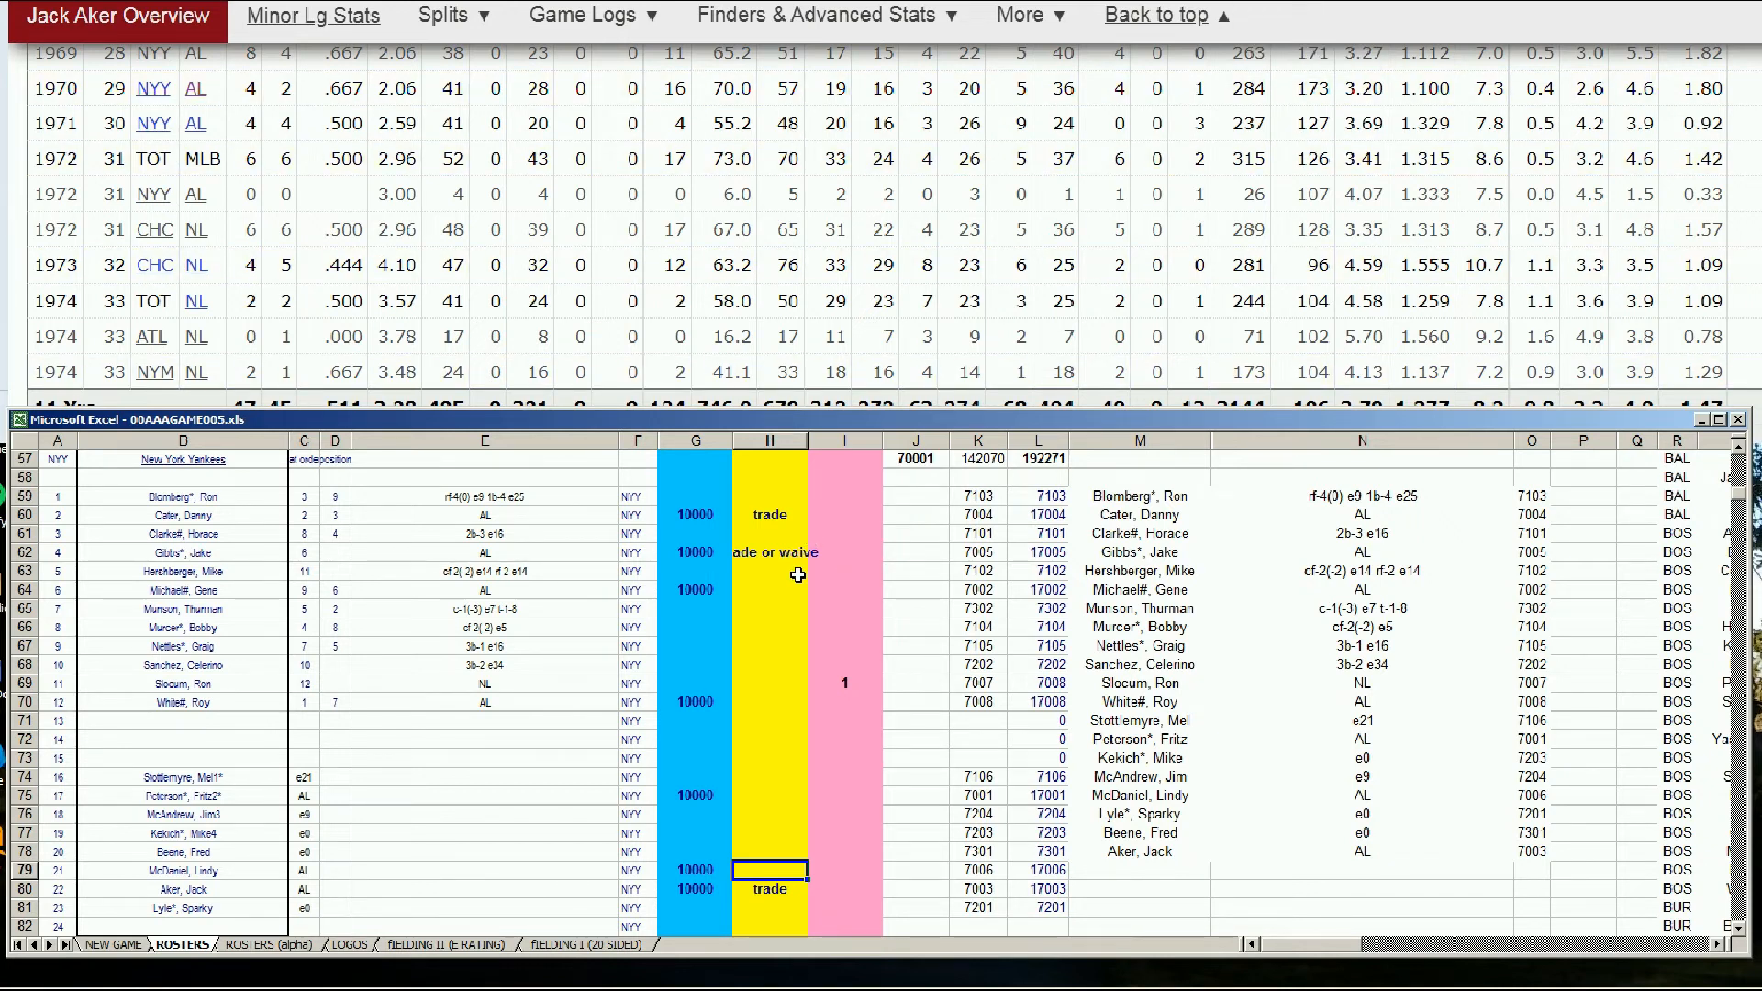
# - Review the Yankees coded 10000 in column G and the trade or waive notes in column H, including Ron Slocum's row
pyautogui.click(694, 590)
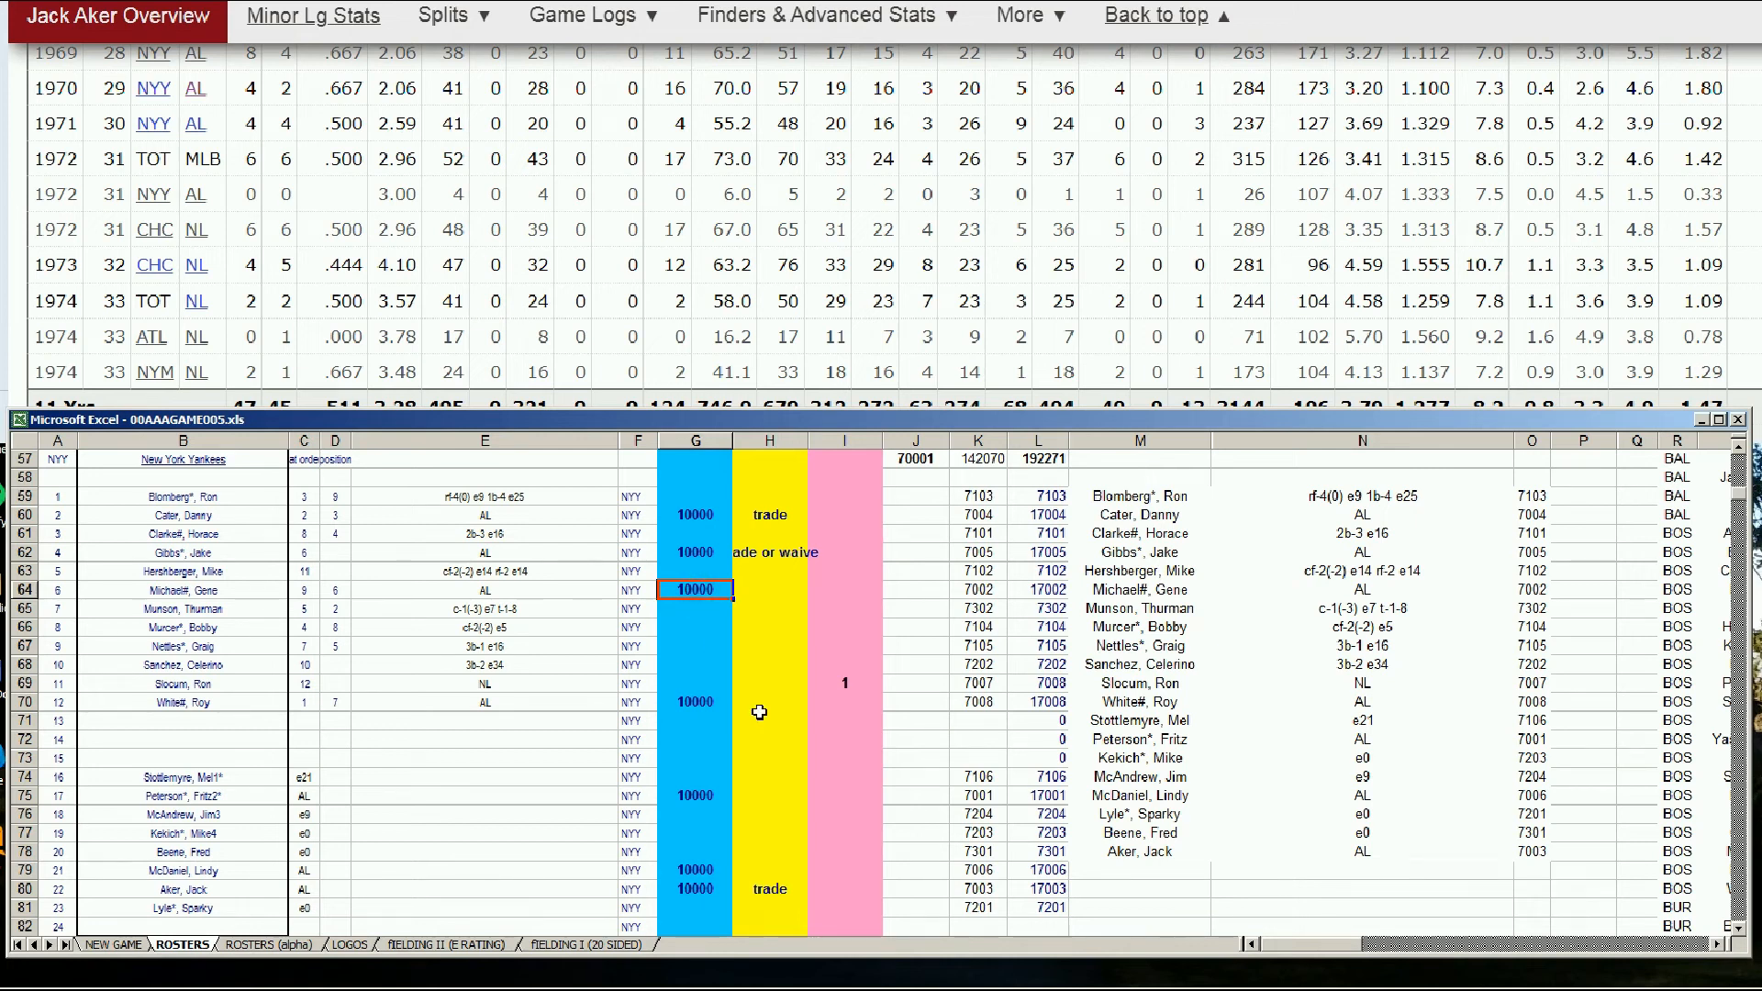
pyautogui.click(694, 704)
pyautogui.click(695, 795)
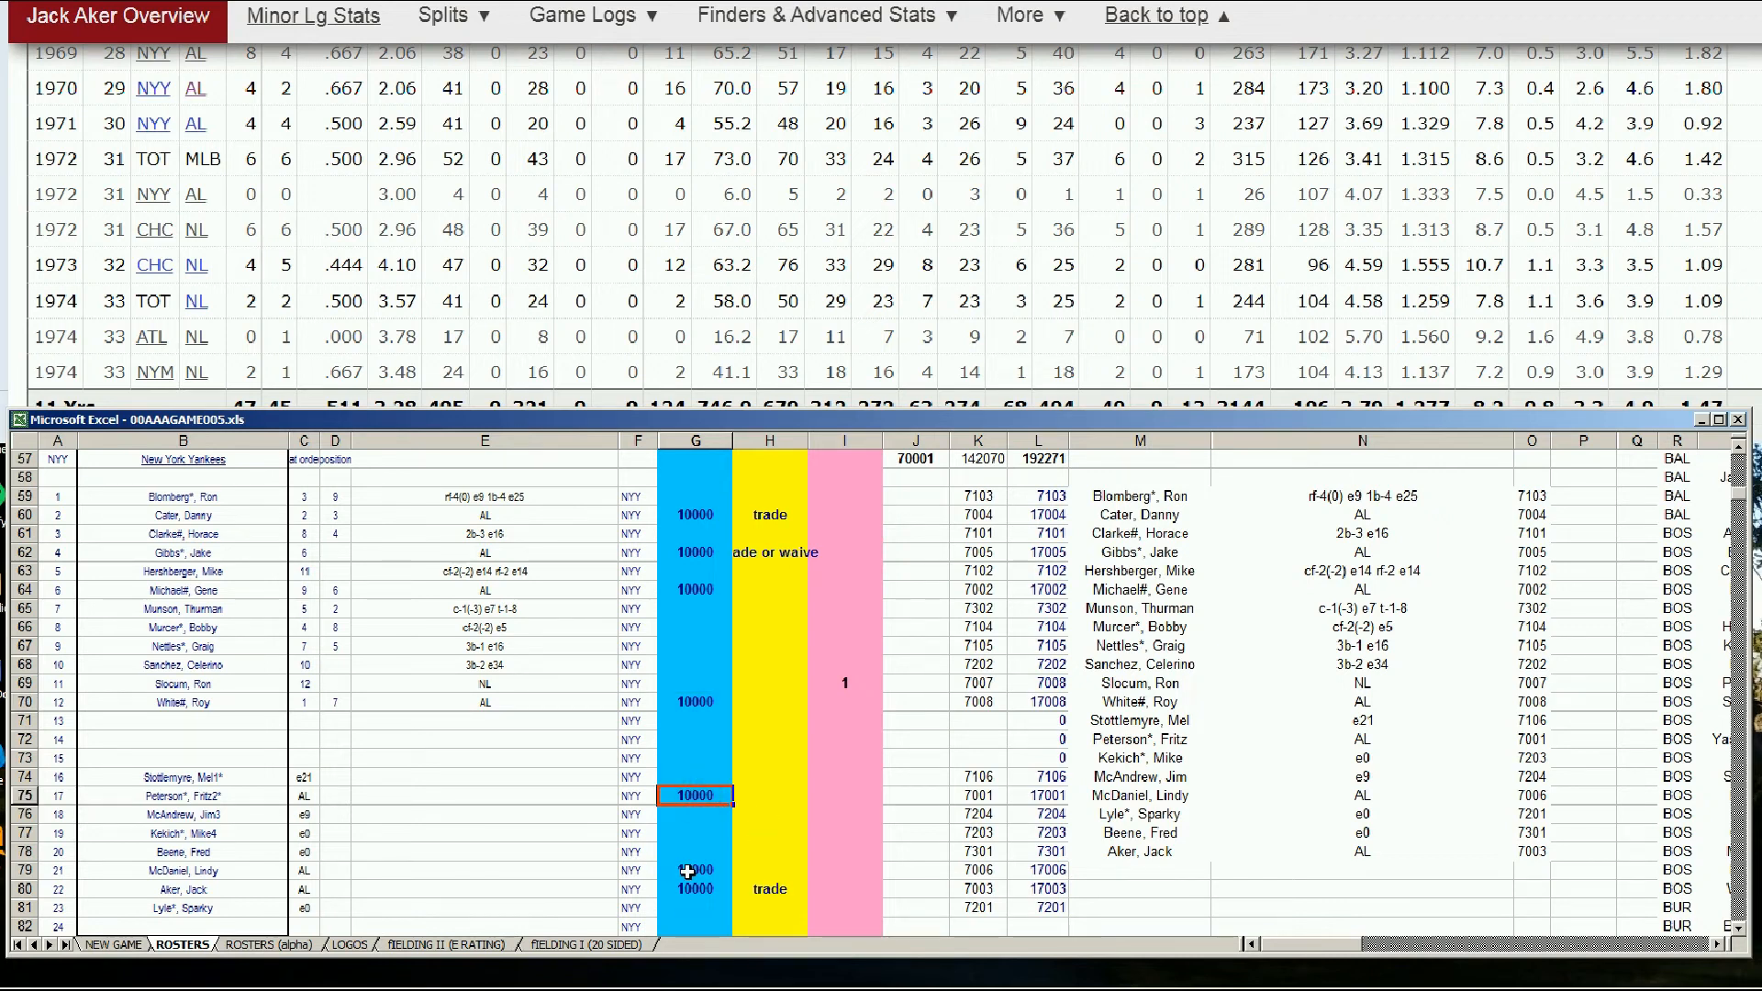
pyautogui.click(768, 514)
pyautogui.click(748, 554)
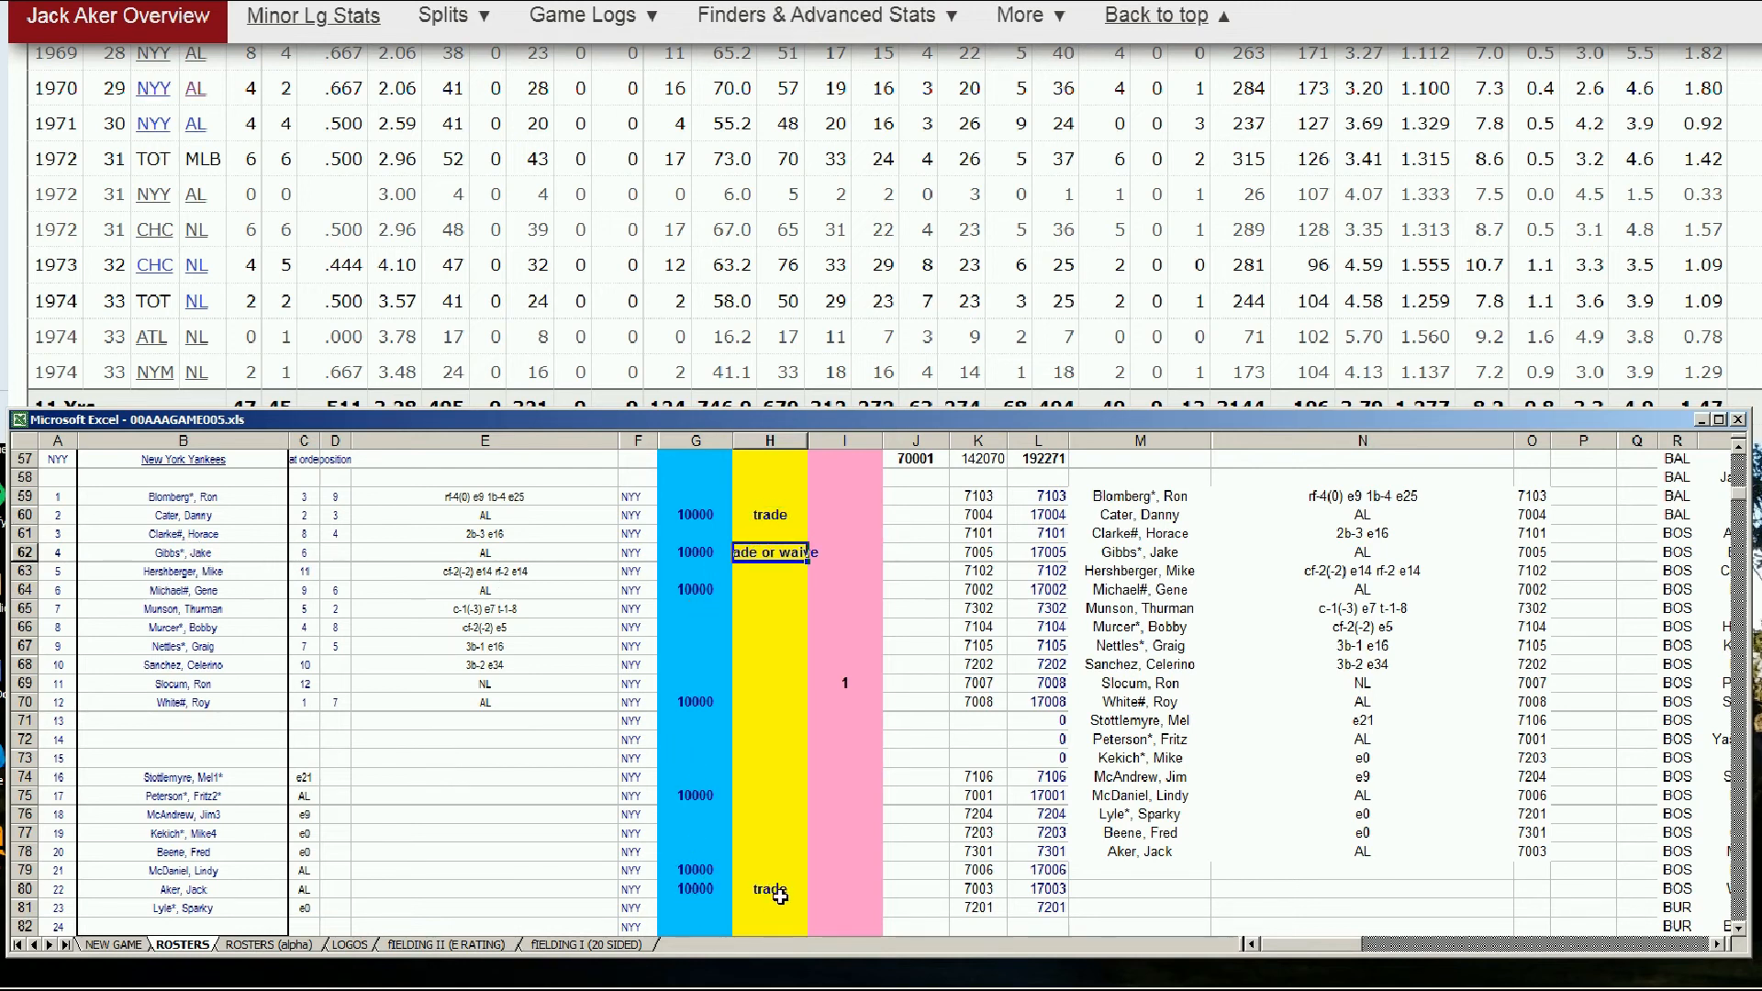
pyautogui.click(776, 687)
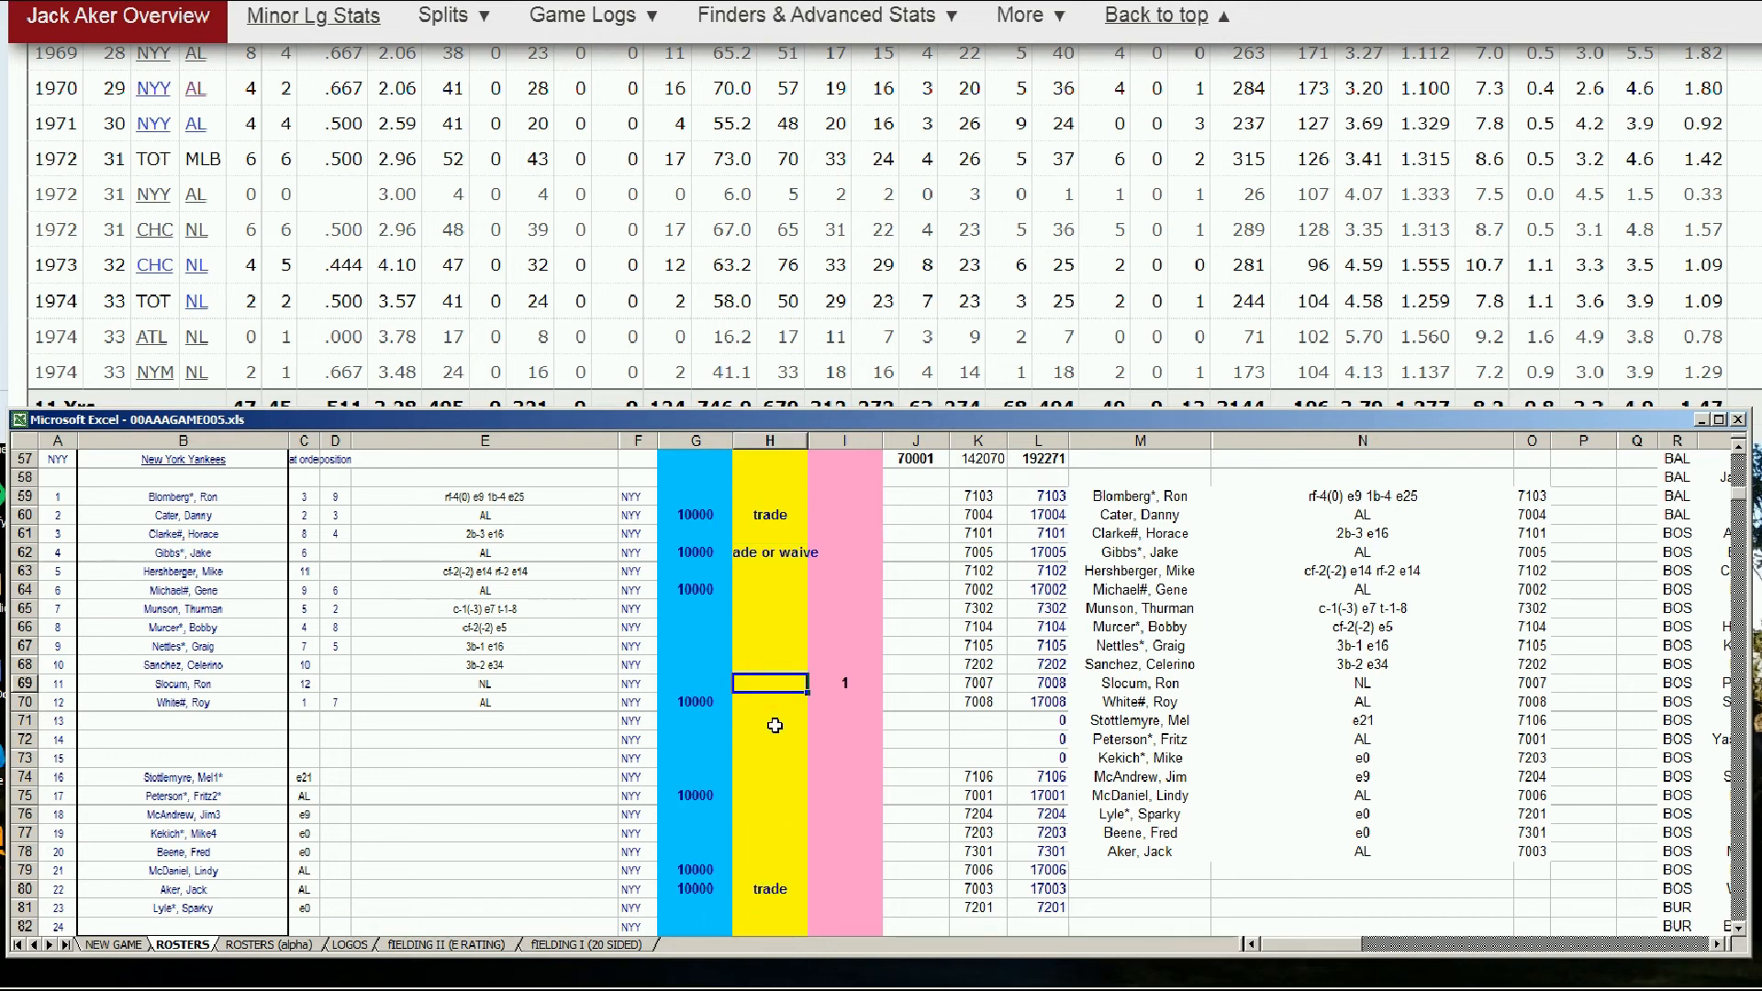